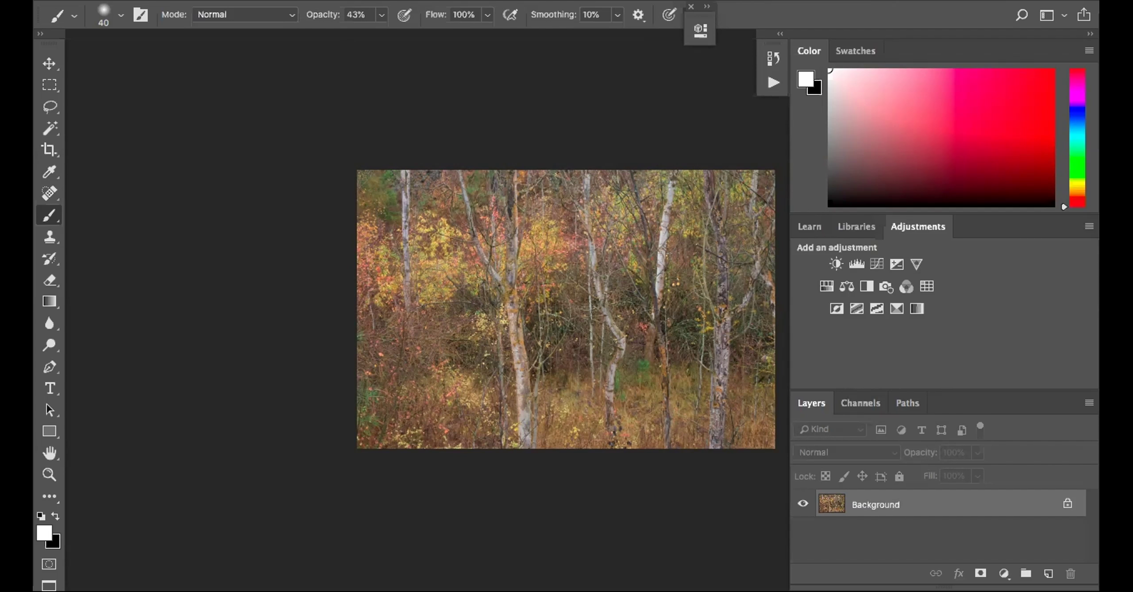
Create a new layer in Soft Light mode, filled with the Soft-Light-neutral color (50% gray)
{"action": "left_click", "coordinate": [309, 1]}
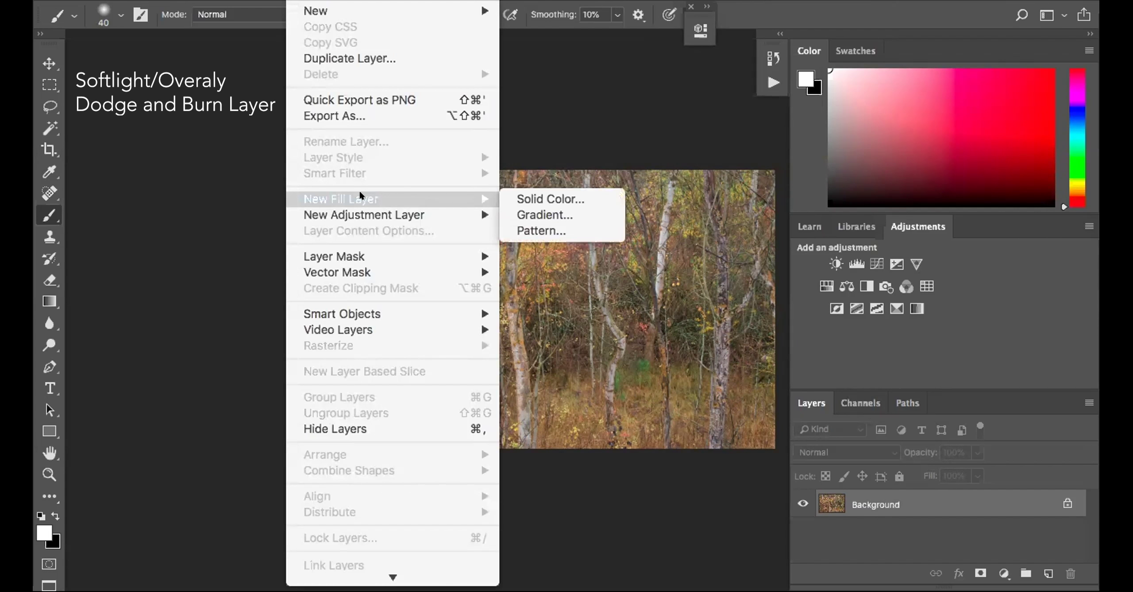
{"action": "mouse_move", "coordinate": [333, 9]}
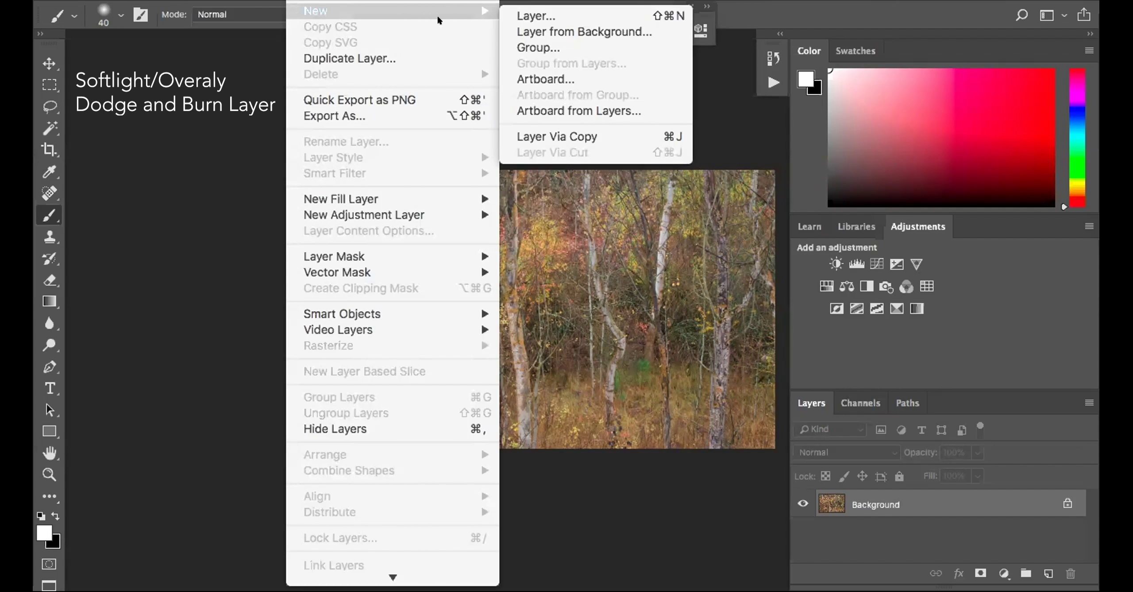
{"action": "left_click", "coordinate": [518, 16]}
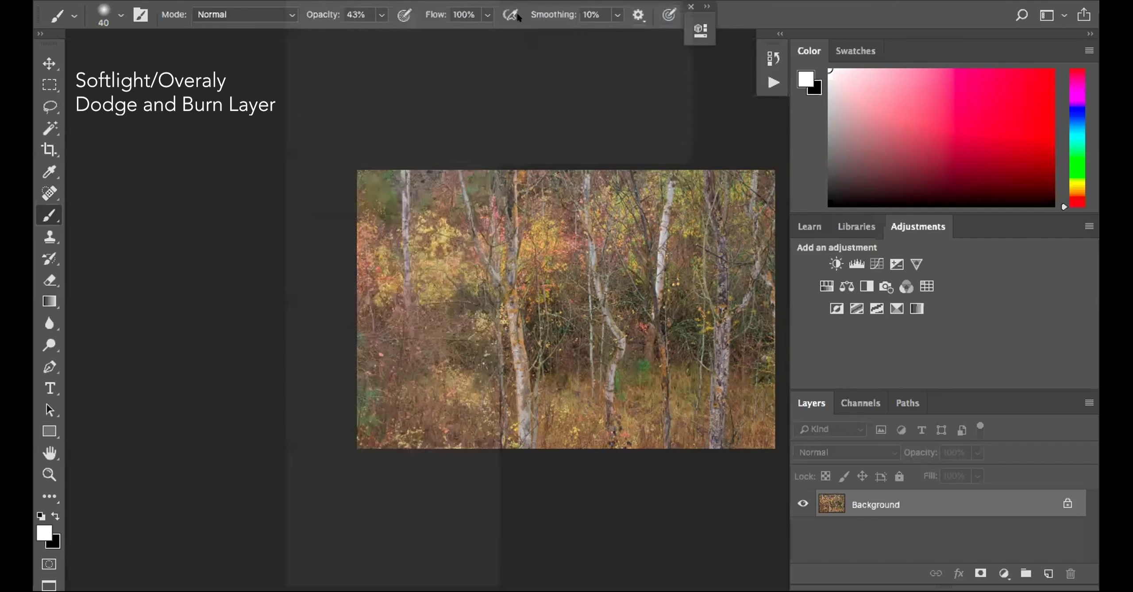
{"action": "left_click", "coordinate": [488, 295]}
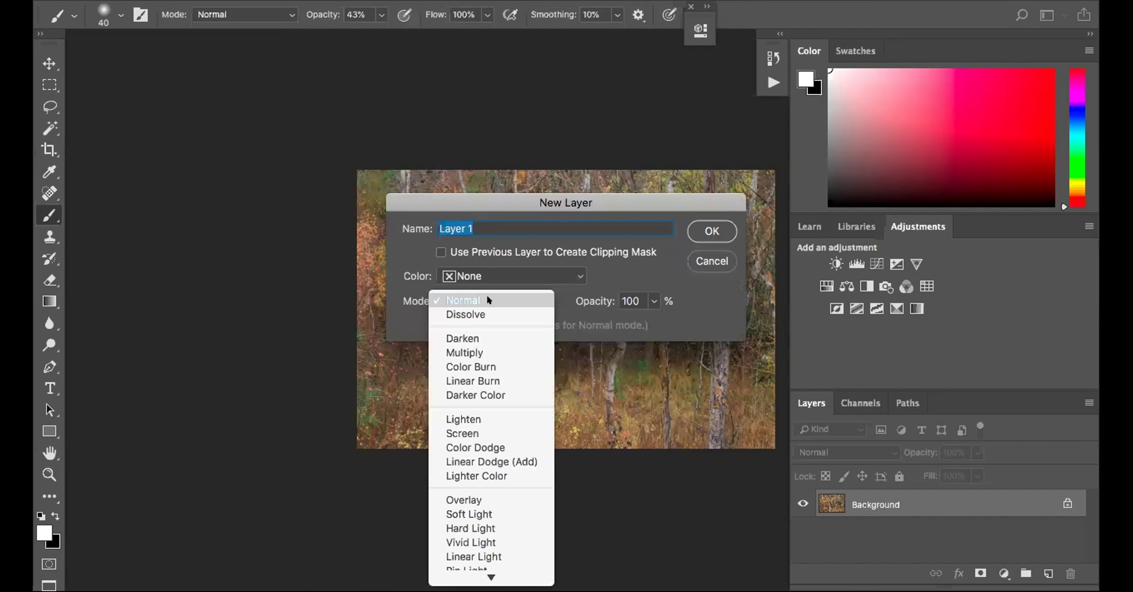
{"action": "left_click", "coordinate": [479, 514]}
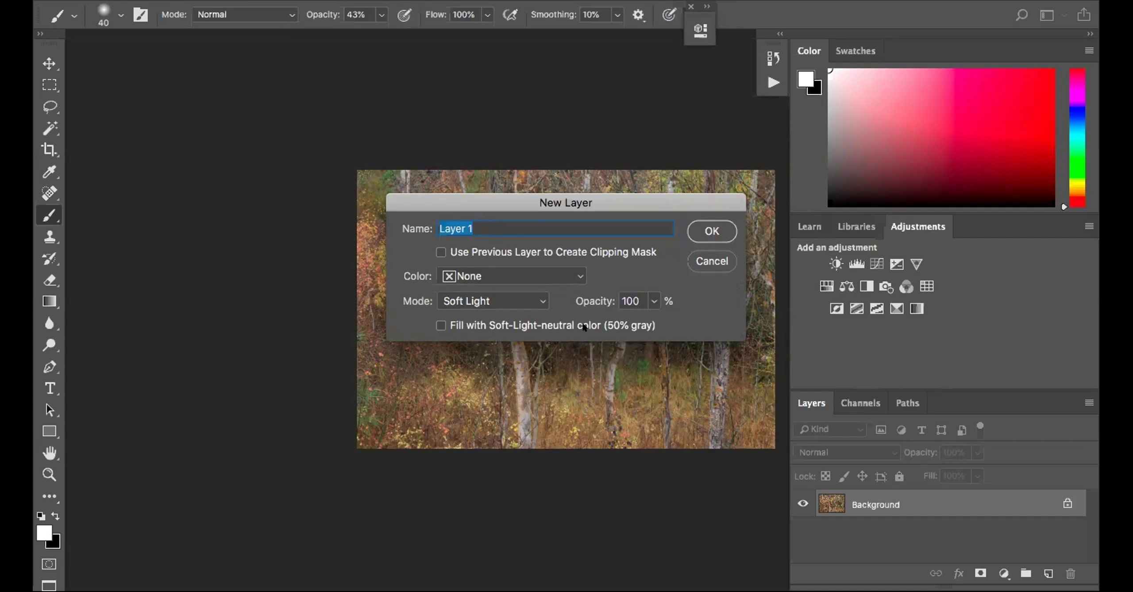
{"action": "left_click", "coordinate": [441, 326]}
{"action": "left_click", "coordinate": [706, 230]}
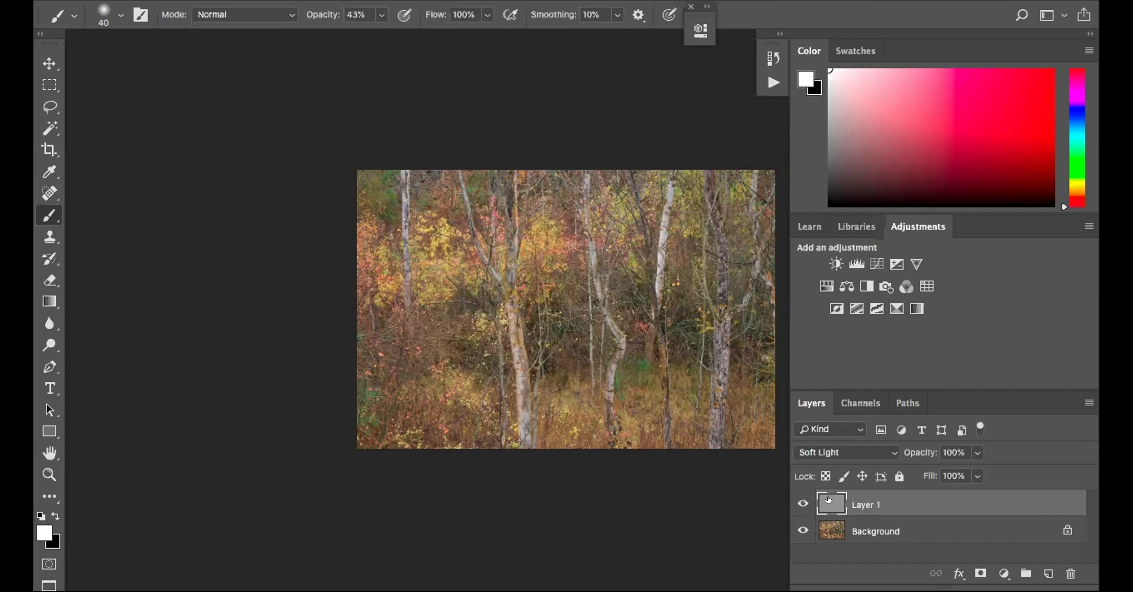
Hide and reshow the Background to inspect the gray layer on its own, and review the layer's blend mode options
{"action": "left_click", "coordinate": [800, 526]}
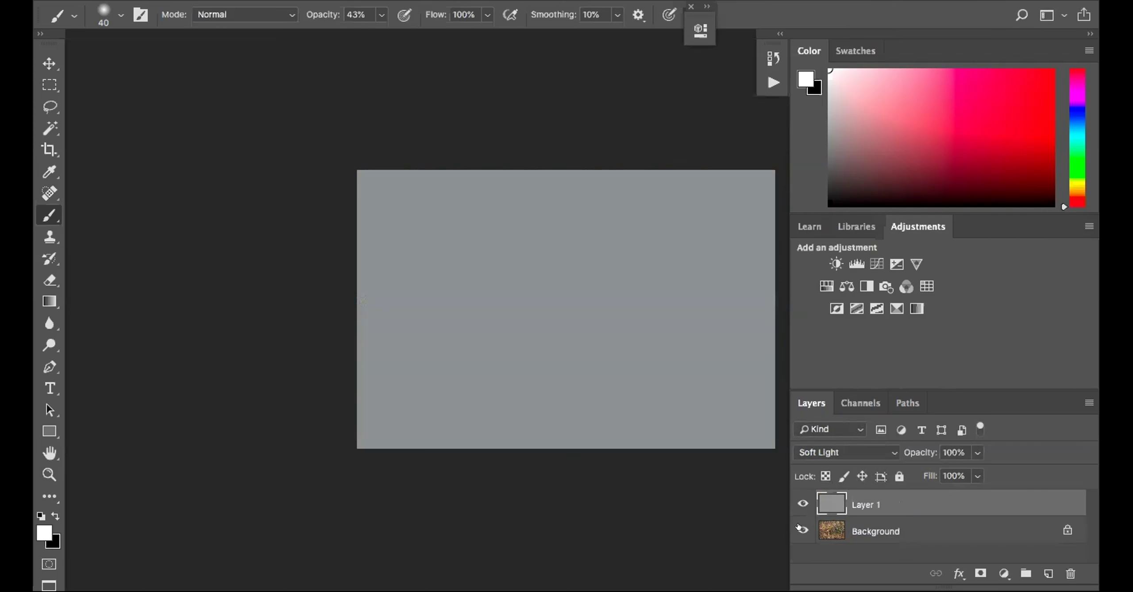
{"action": "left_click", "coordinate": [800, 527]}
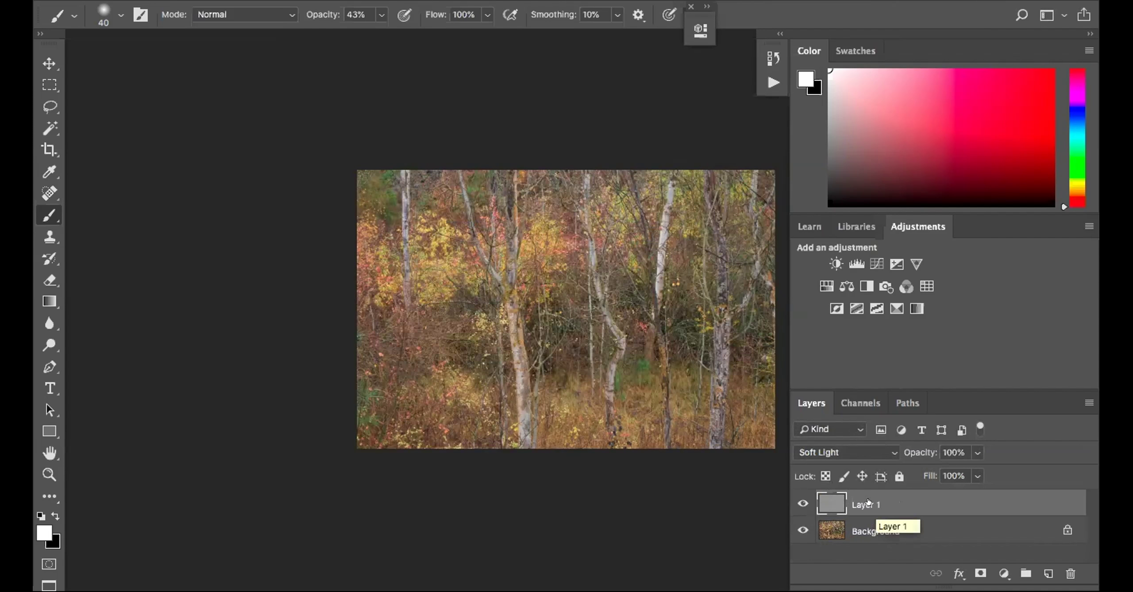
{"action": "left_click", "coordinate": [837, 452]}
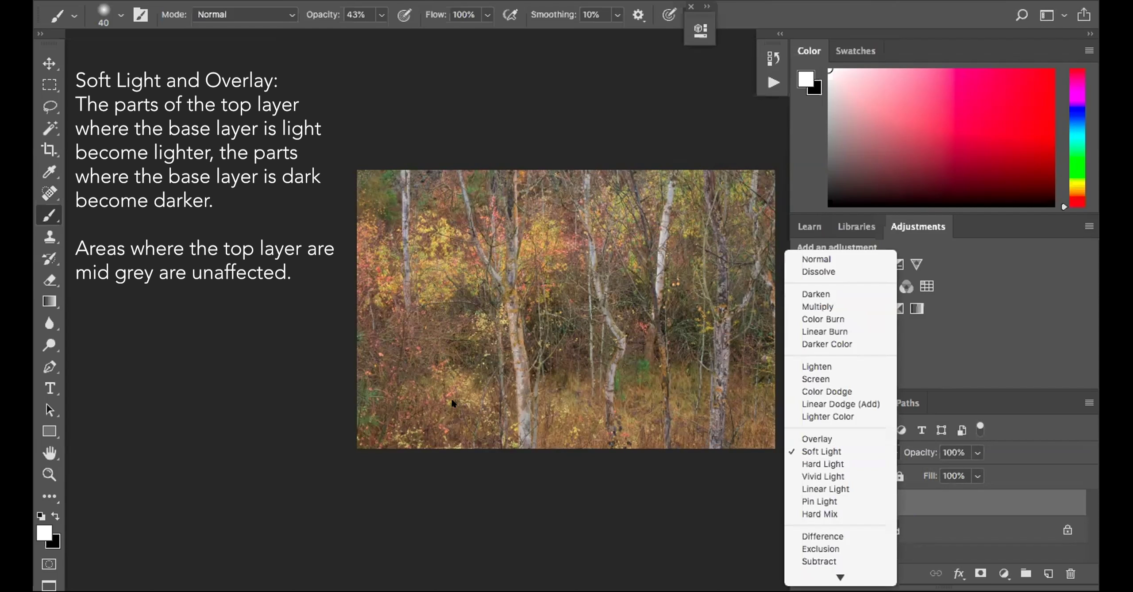
Burn the yellow foliage beside the leftmost trunk on Layer 1 using the Burn tool at size 1200
{"action": "left_click", "coordinate": [40, 339]}
{"action": "left_click", "coordinate": [40, 341]}
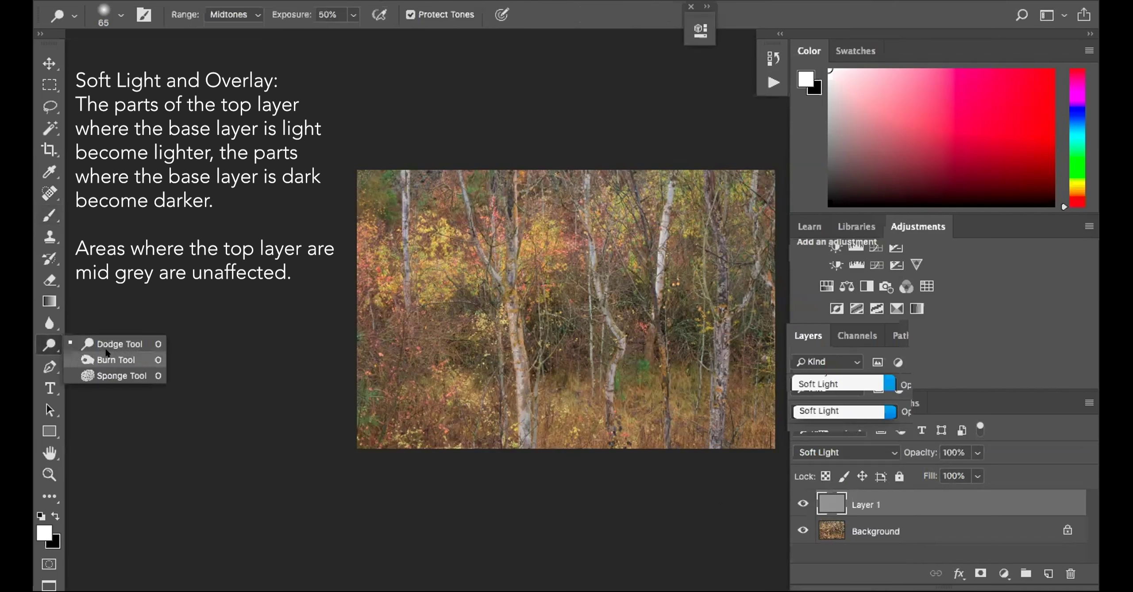
{"action": "left_click", "coordinate": [106, 356]}
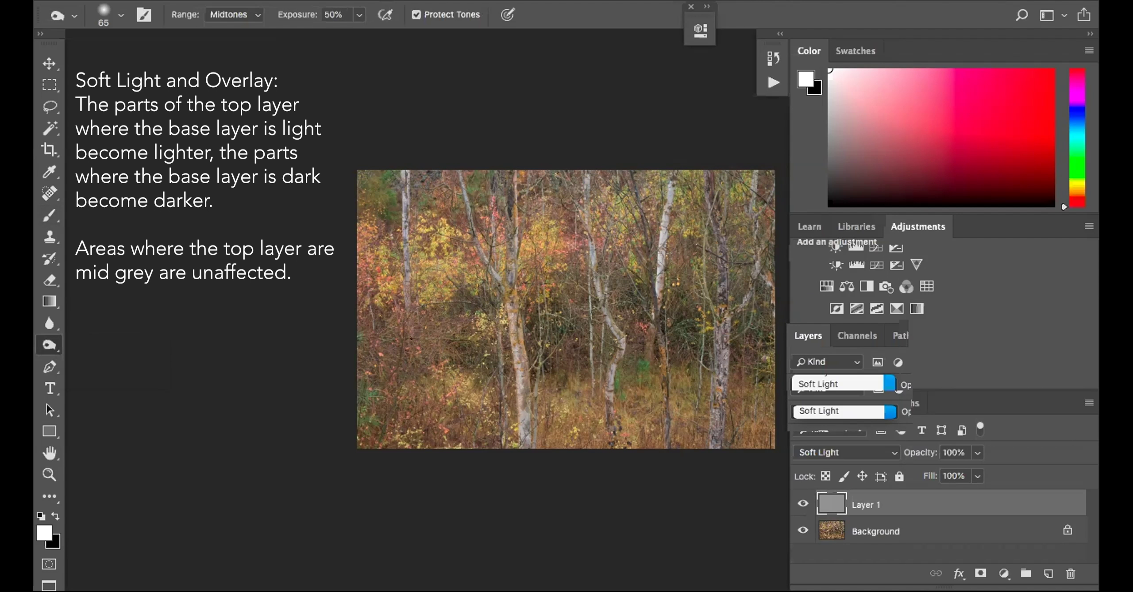
{"action": "key", "text": "bracketright"}
{"action": "key", "text": "bracketright"}
{"action": "key", "text": "bracketright"}
{"action": "key", "text": "bracketright"}
{"action": "key", "text": "bracketright"}
{"action": "key", "text": "bracketright"}
{"action": "key", "text": "bracketright"}
{"action": "key", "text": "bracketright"}
{"action": "key", "text": "bracketright"}
{"action": "key", "text": "bracketright"}
{"action": "key", "text": "bracketright"}
{"action": "key", "text": "bracketright"}
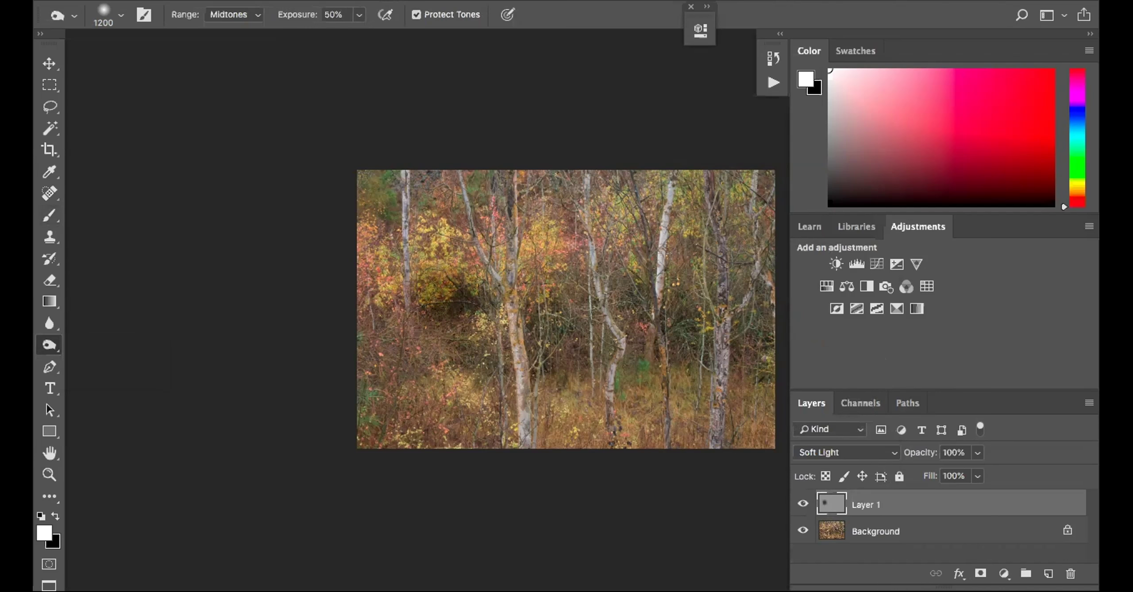
Fill Layer 1 with 50% Gray in Normal mode at 100% opacity to clear the burning
{"action": "left_click", "coordinate": [217, 0]}
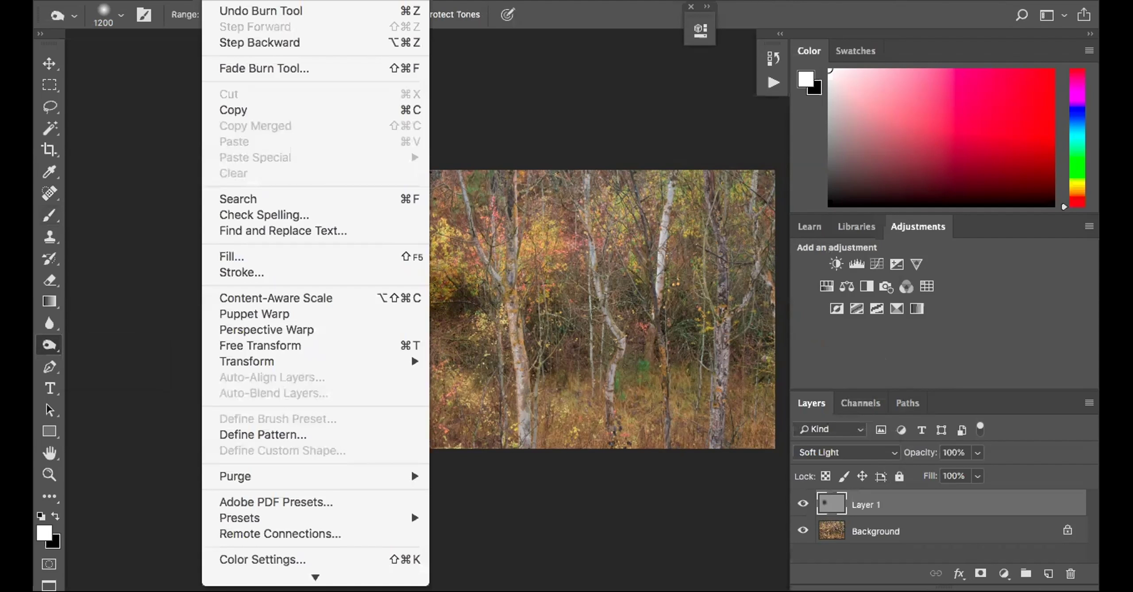
{"action": "left_click", "coordinate": [247, 248]}
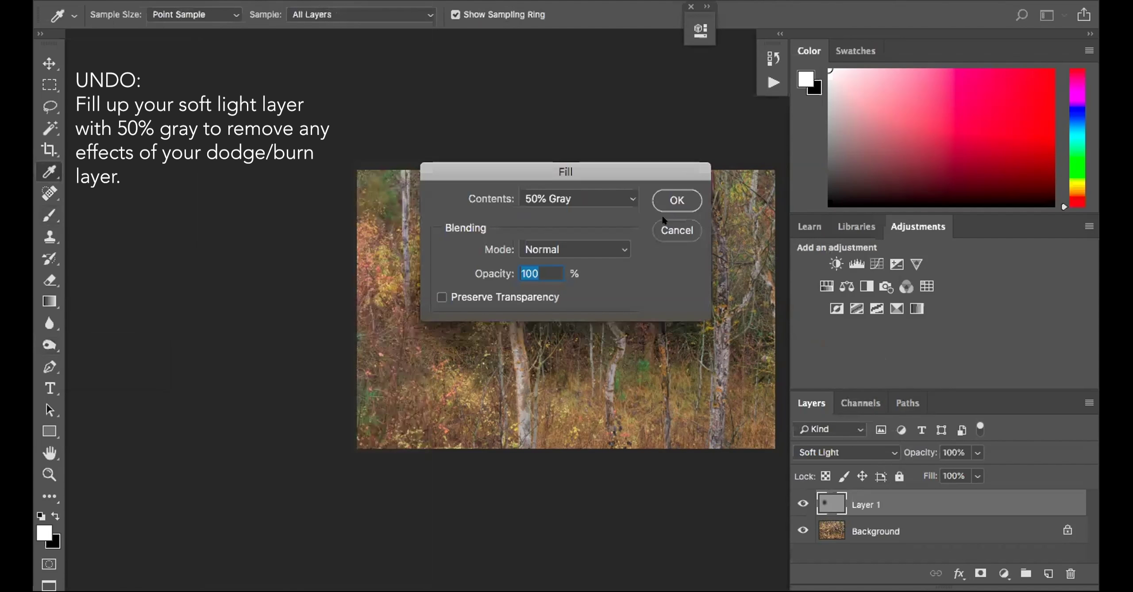
{"action": "left_click", "coordinate": [600, 195]}
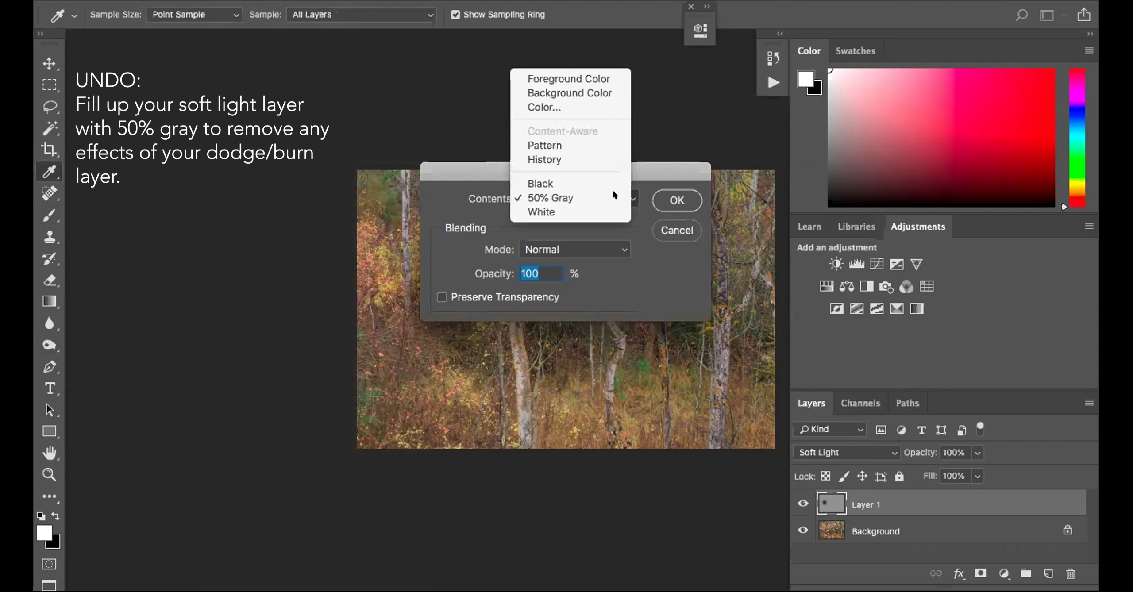
{"action": "left_click", "coordinate": [613, 194]}
{"action": "left_click", "coordinate": [666, 198]}
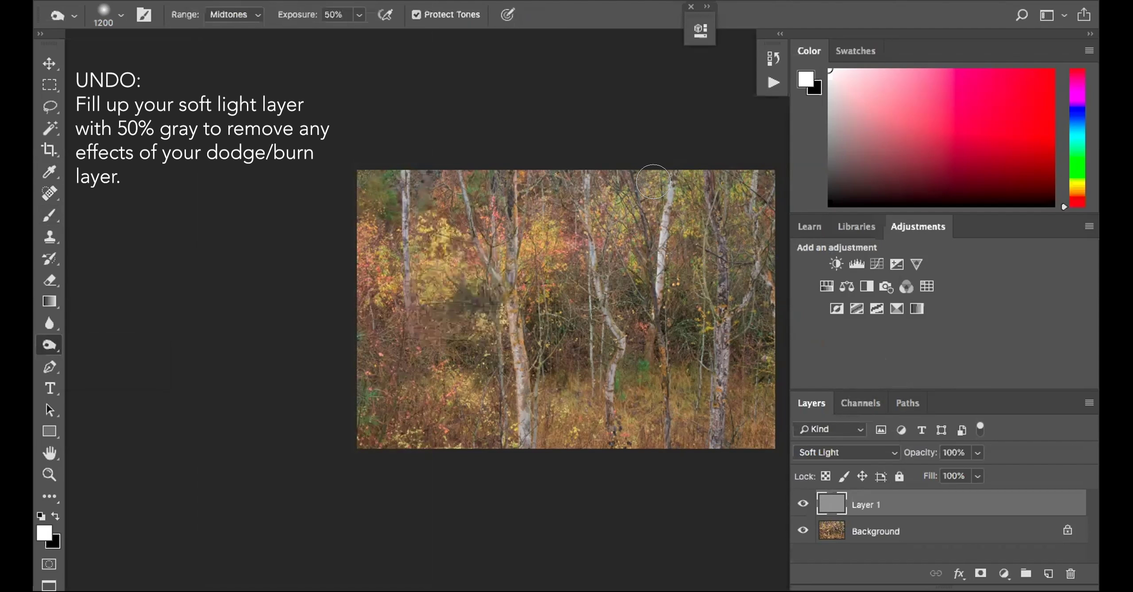
Hide Layer 1, duplicate the Background as "Background copy", and compare the duplicate by switching its visibility off and on
{"action": "left_click", "coordinate": [802, 503]}
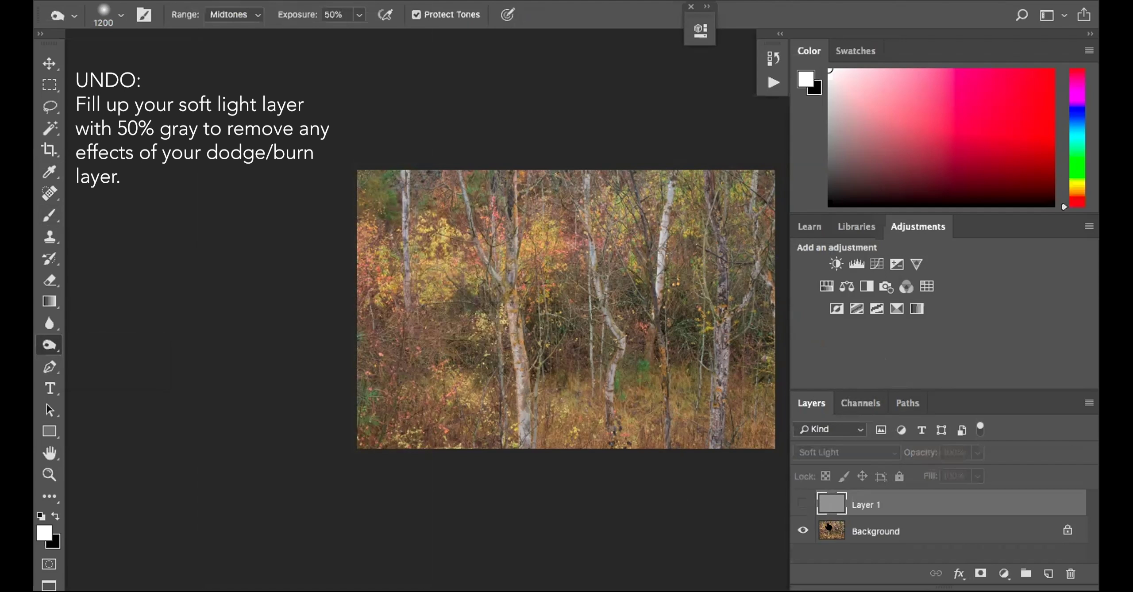
{"action": "left_click", "coordinate": [829, 526]}
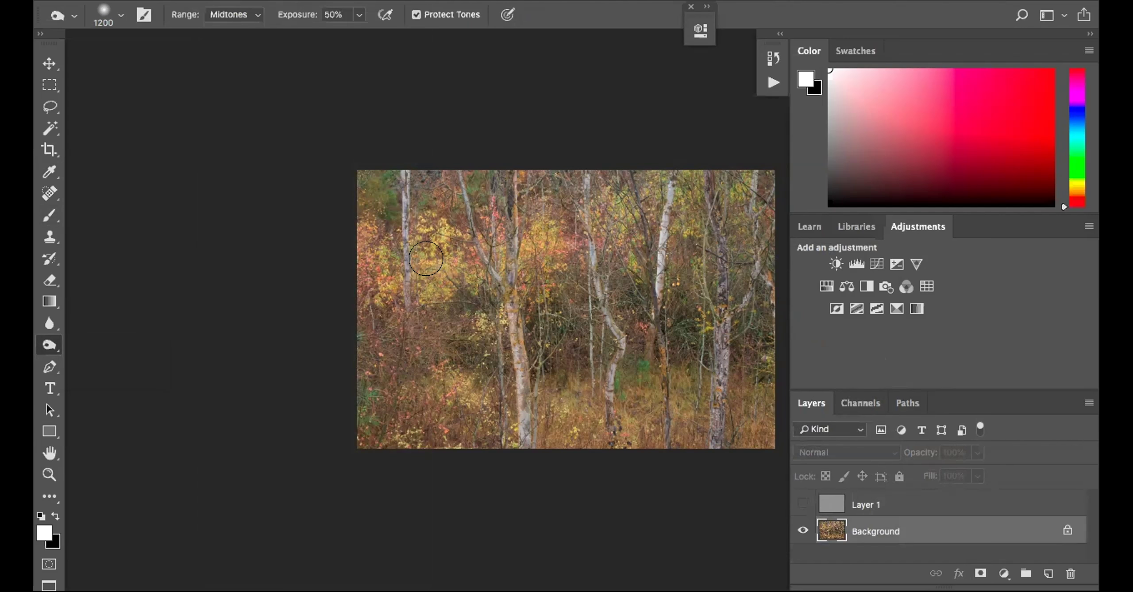
{"action": "left_click", "coordinate": [305, 1]}
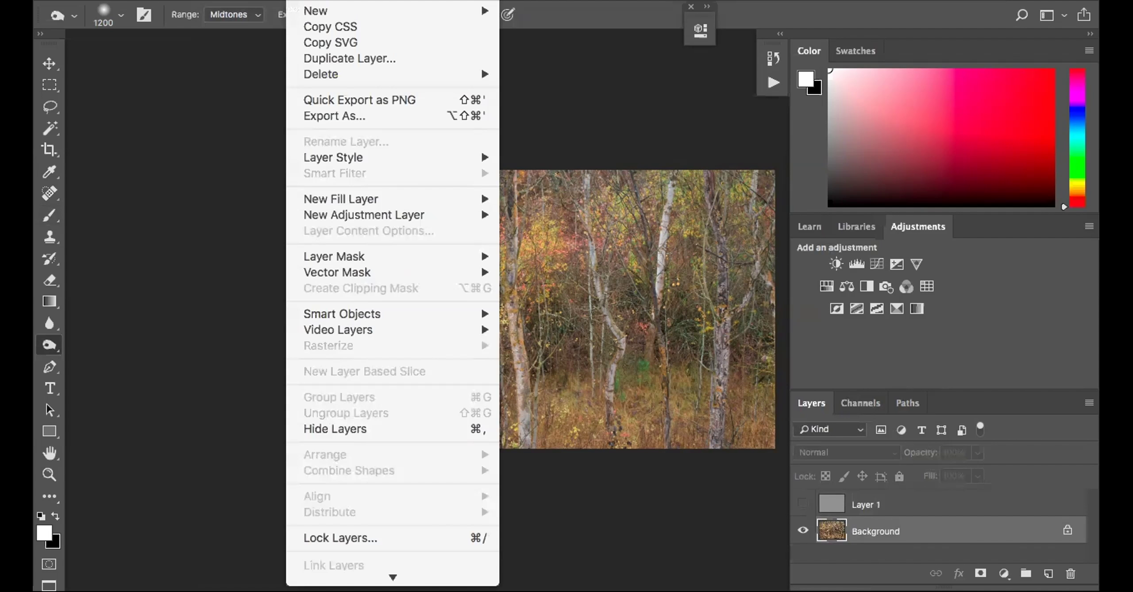
{"action": "left_click", "coordinate": [318, 58]}
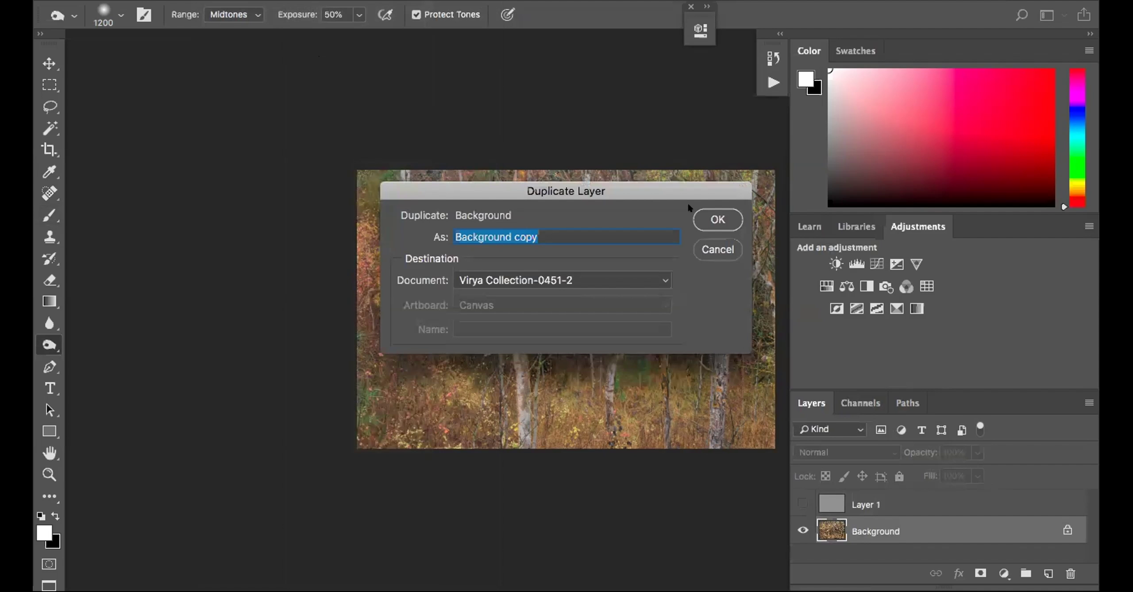
{"action": "left_click", "coordinate": [717, 219]}
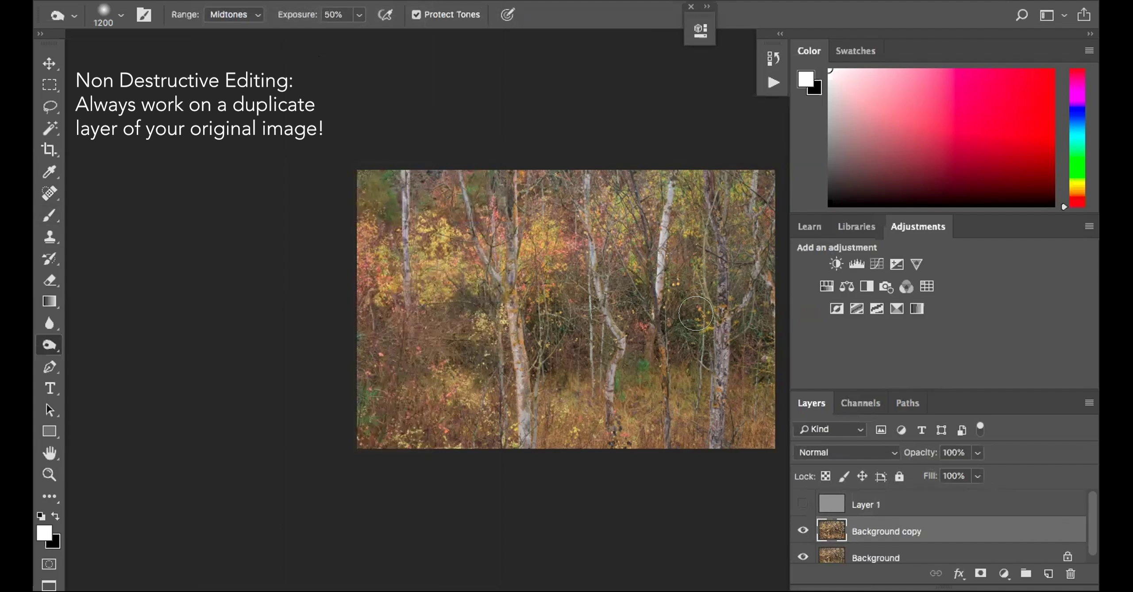
{"action": "left_click", "coordinate": [800, 529]}
{"action": "left_click", "coordinate": [801, 529]}
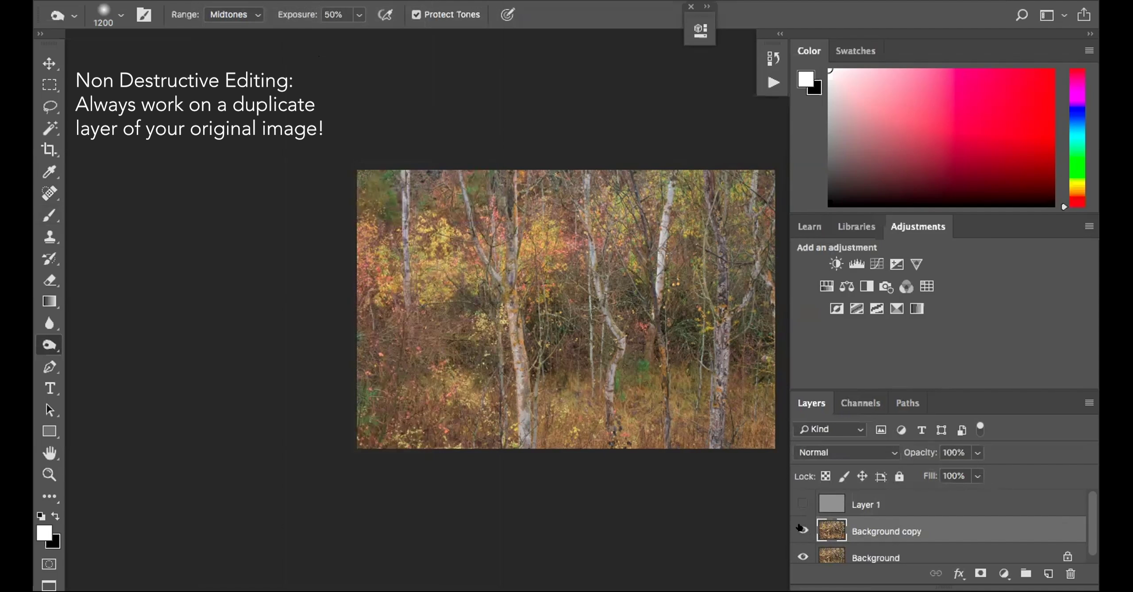
Burn the yellow foliage on the Background copy with the Burn tool set to Midtones and 100% exposure
{"action": "left_click", "coordinate": [41, 341]}
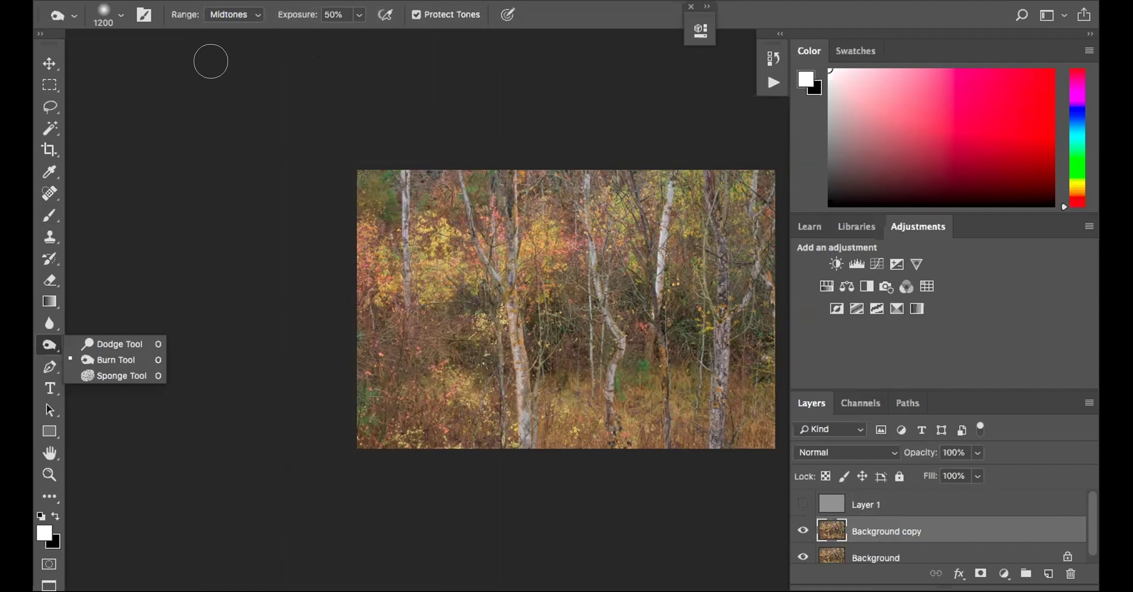
{"action": "left_click", "coordinate": [234, 15]}
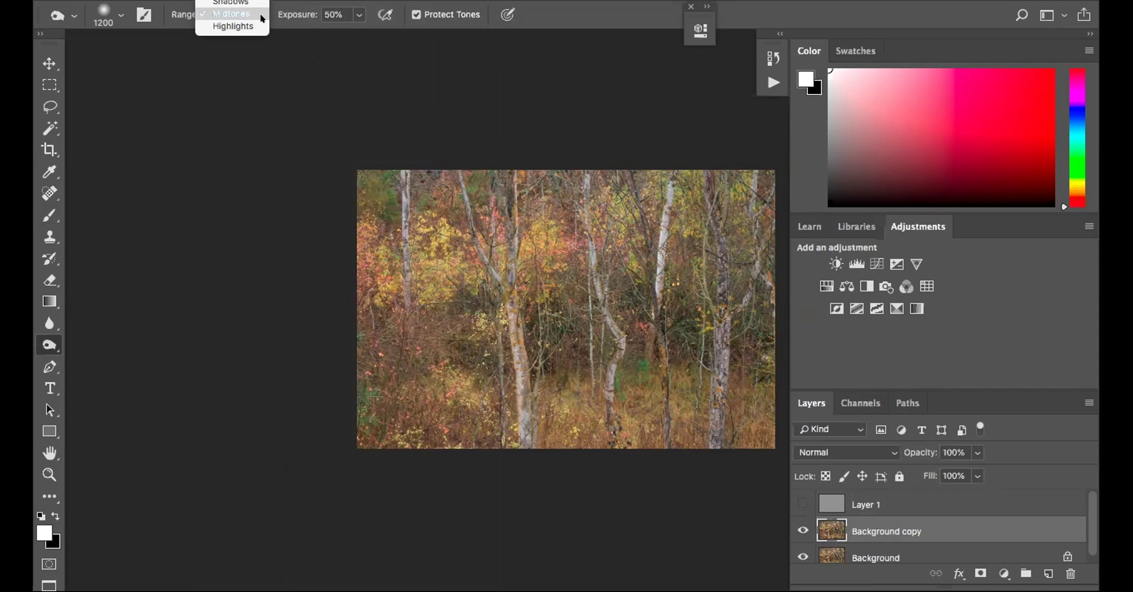
{"action": "left_click", "coordinate": [371, 16]}
{"action": "left_click", "coordinate": [359, 15]}
{"action": "left_click_drag", "start_coordinate": [358, 33], "coordinate": [396, 35]}
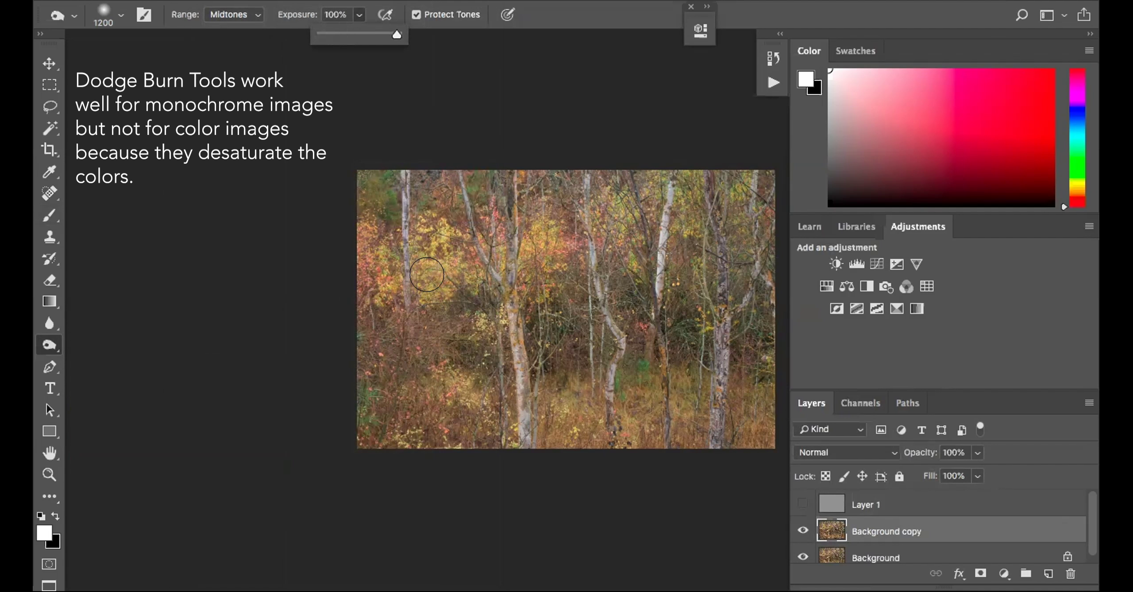
{"action": "left_click", "coordinate": [251, 11]}
{"action": "left_click", "coordinate": [251, 13]}
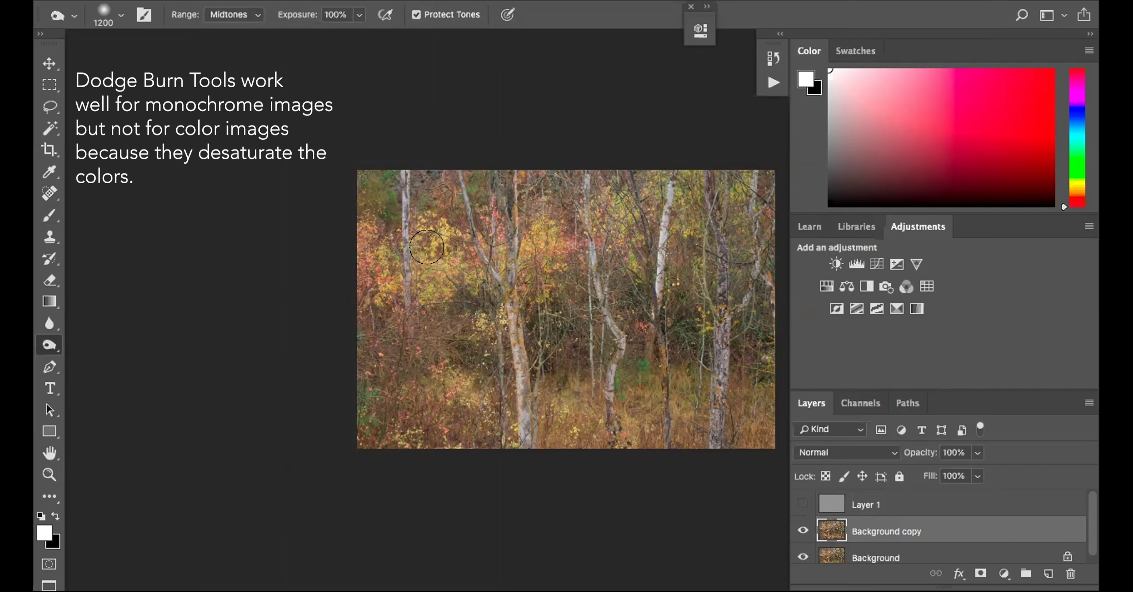
{"action": "mouse_move", "coordinate": [427, 247]}
{"action": "left_mouse_down"}
{"action": "mouse_move", "coordinate": [445, 270]}
{"action": "mouse_move", "coordinate": [442, 261]}
{"action": "left_mouse_up"}
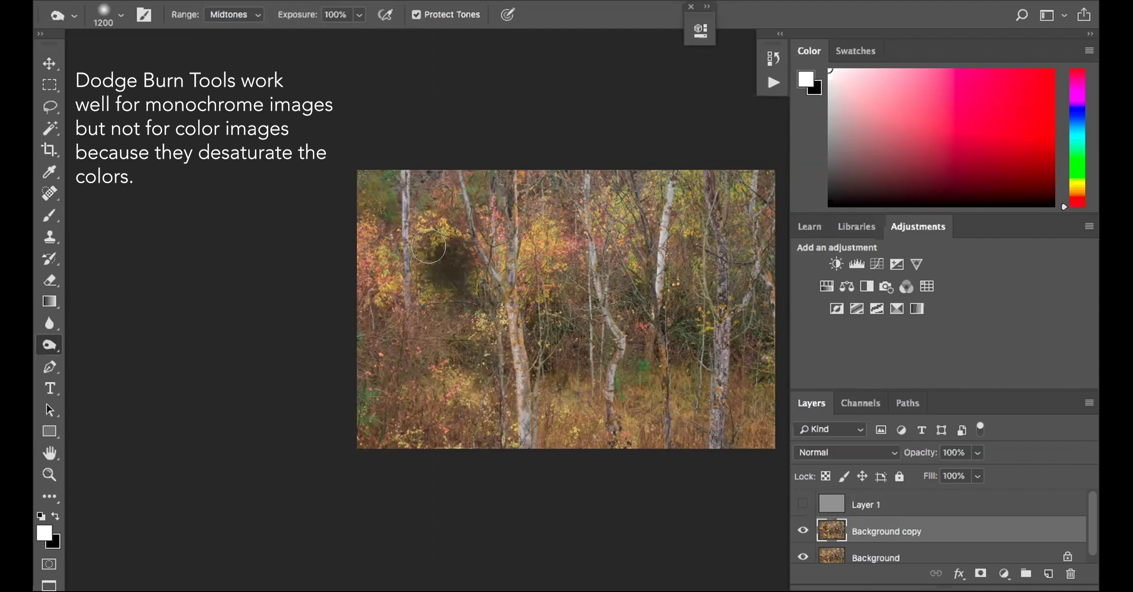
{"action": "scroll", "coordinate": [481, 314], "scroll_direction": "up", "scroll_amount": 5}
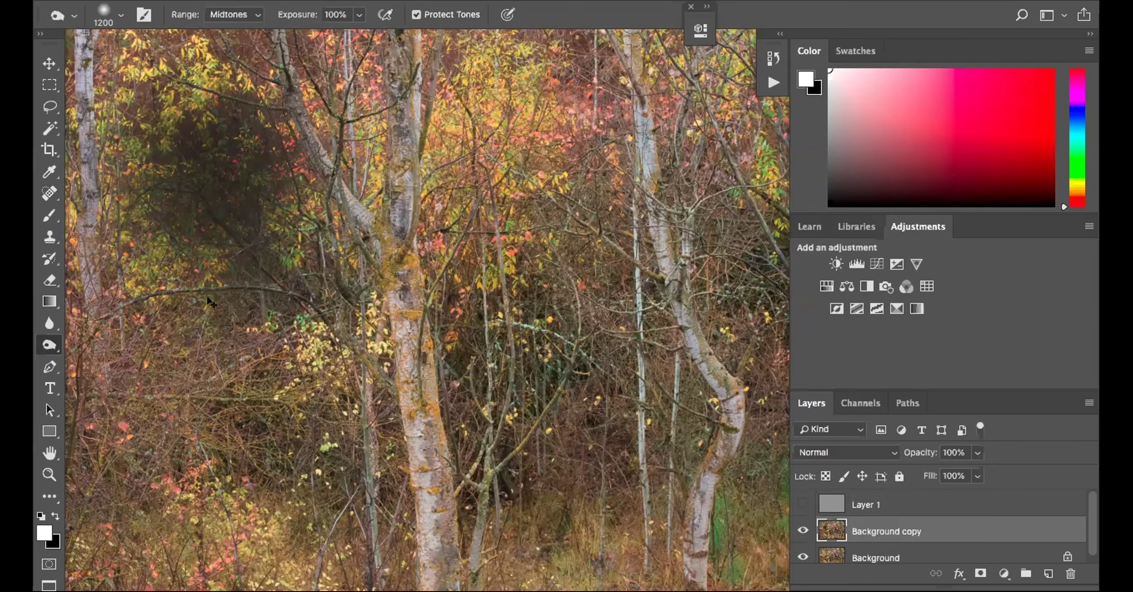
Compare the burned area with the original, delete the Background copy layer, and make Layer 1 visible again
{"action": "left_click", "coordinate": [802, 529]}
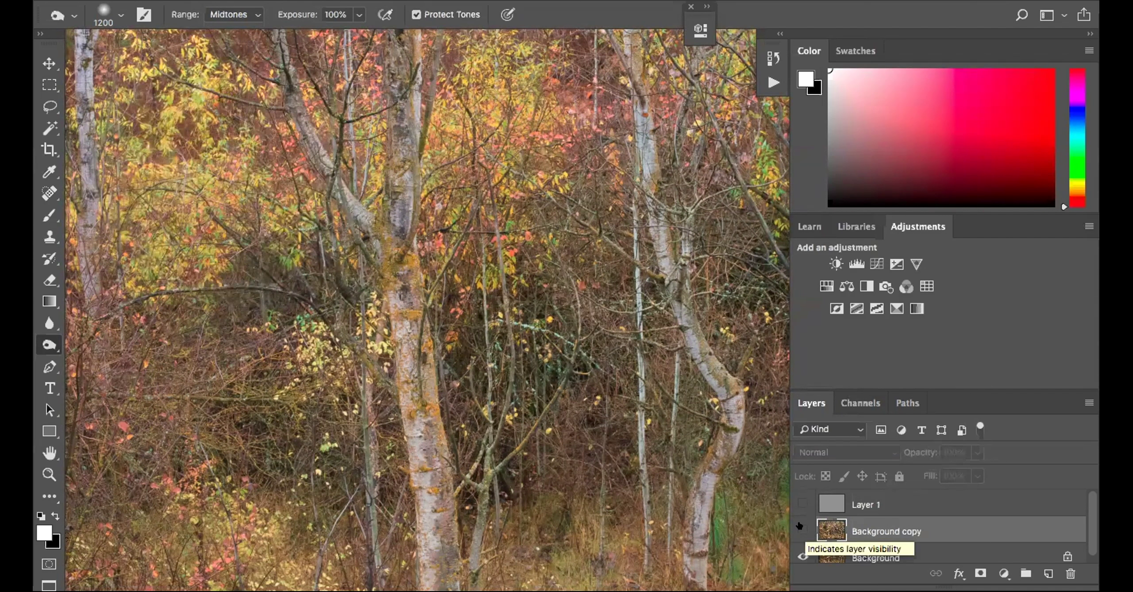
{"action": "left_click", "coordinate": [1070, 573]}
{"action": "left_click", "coordinate": [677, 219]}
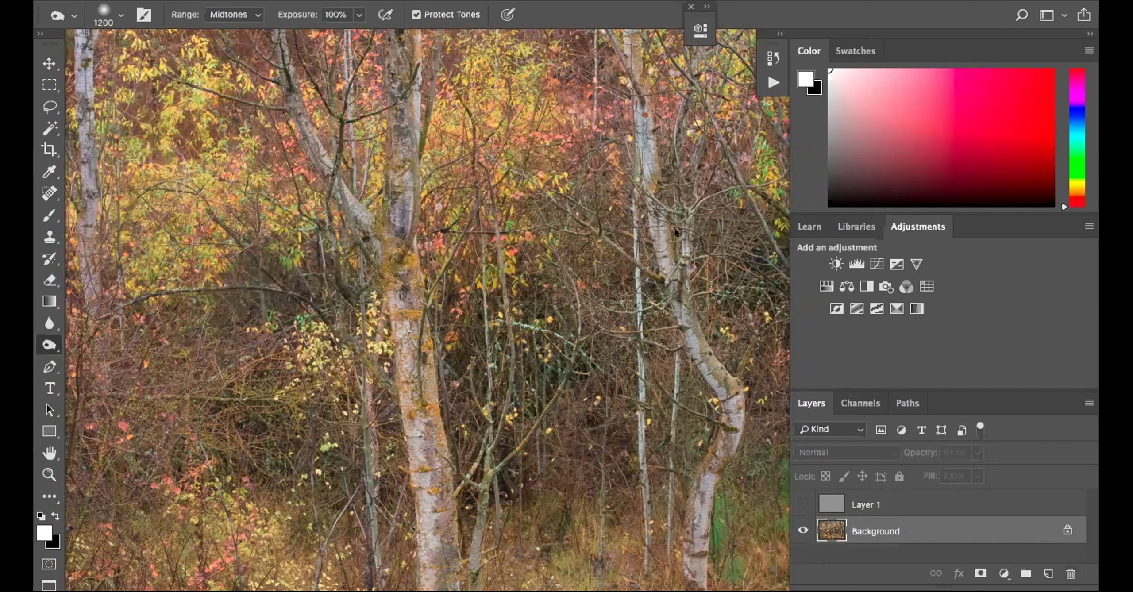
{"action": "key", "text": "super+minus"}
{"action": "key", "text": "super+minus"}
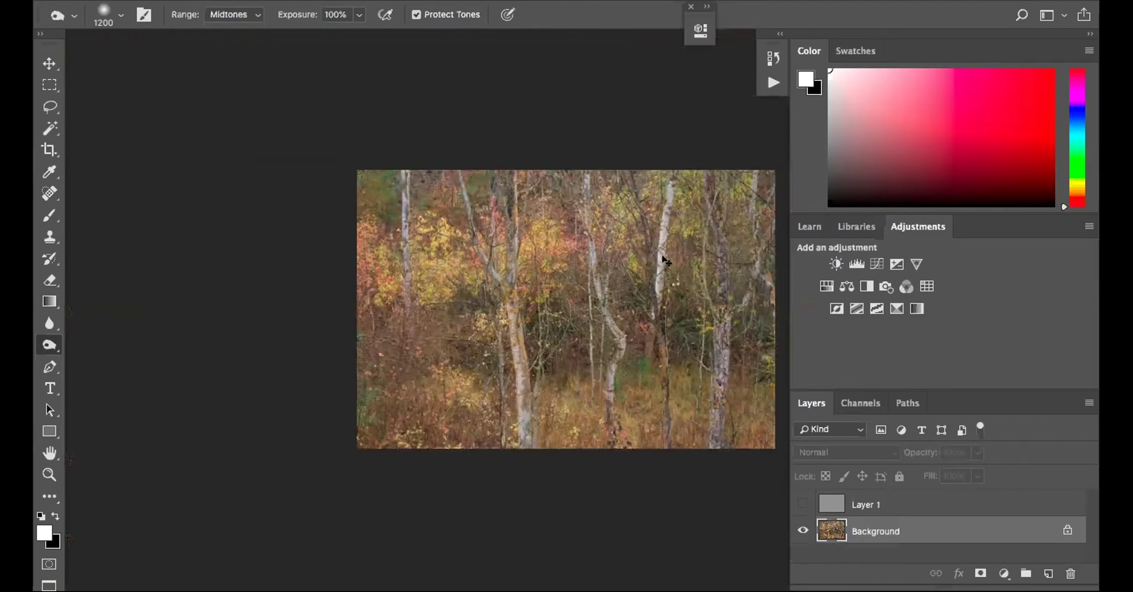
{"action": "left_click", "coordinate": [802, 503]}
Set up the Brush tool with black as the foreground color, 25% opacity and a size of 50
{"action": "key", "text": "x"}
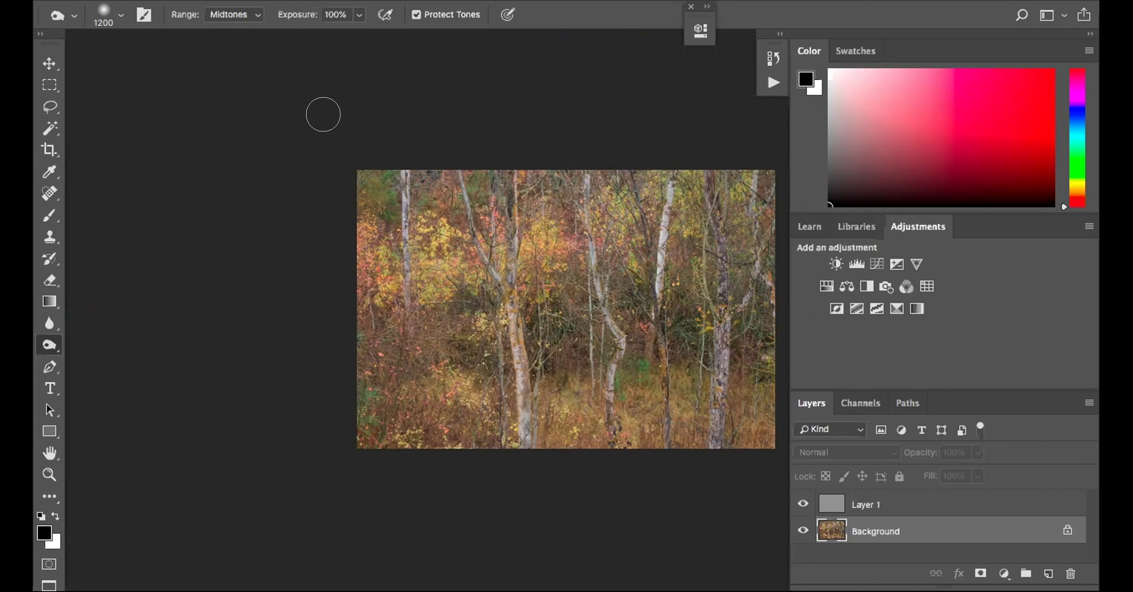
{"action": "key", "text": "b"}
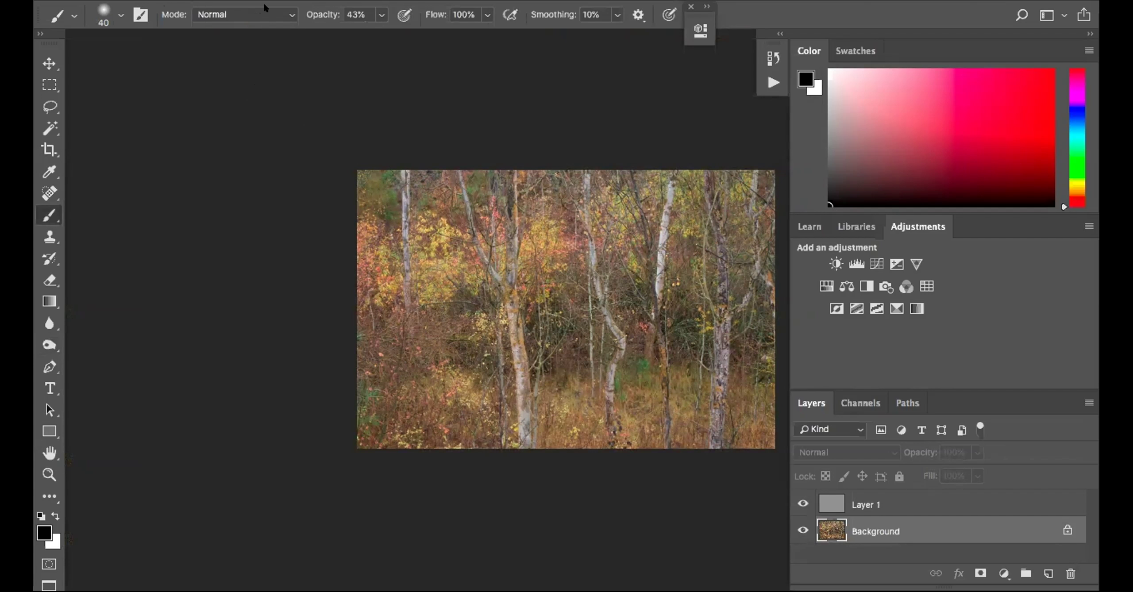
{"action": "left_click", "coordinate": [381, 15]}
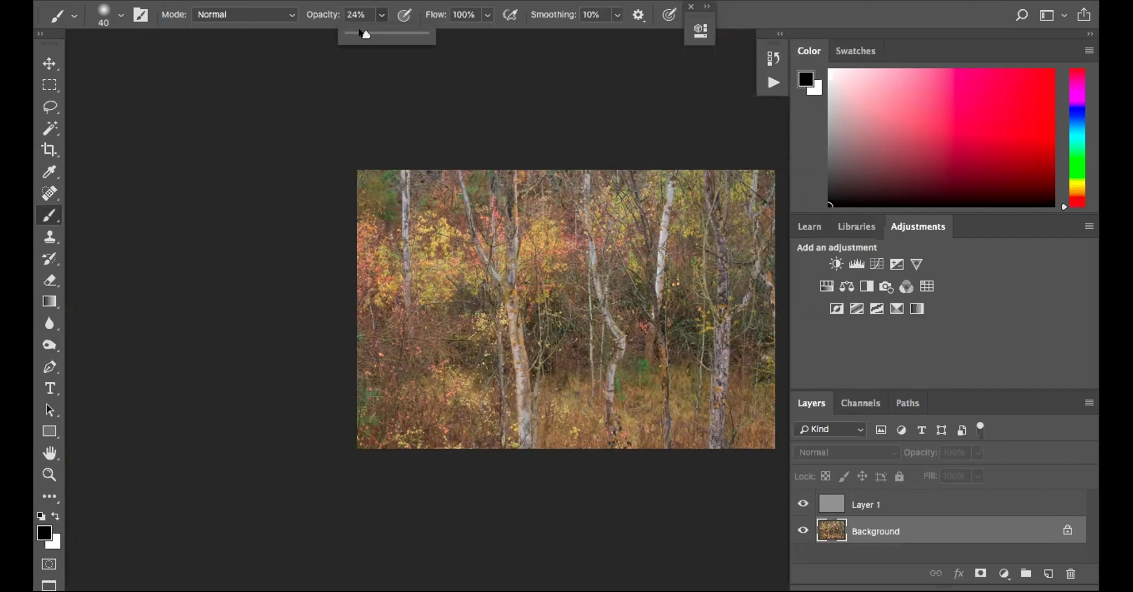
{"action": "left_click_drag", "start_coordinate": [363, 34], "coordinate": [358, 34]}
{"action": "left_click_drag", "start_coordinate": [357, 30], "coordinate": [360, 31]}
{"action": "key", "text": "bracketright"}
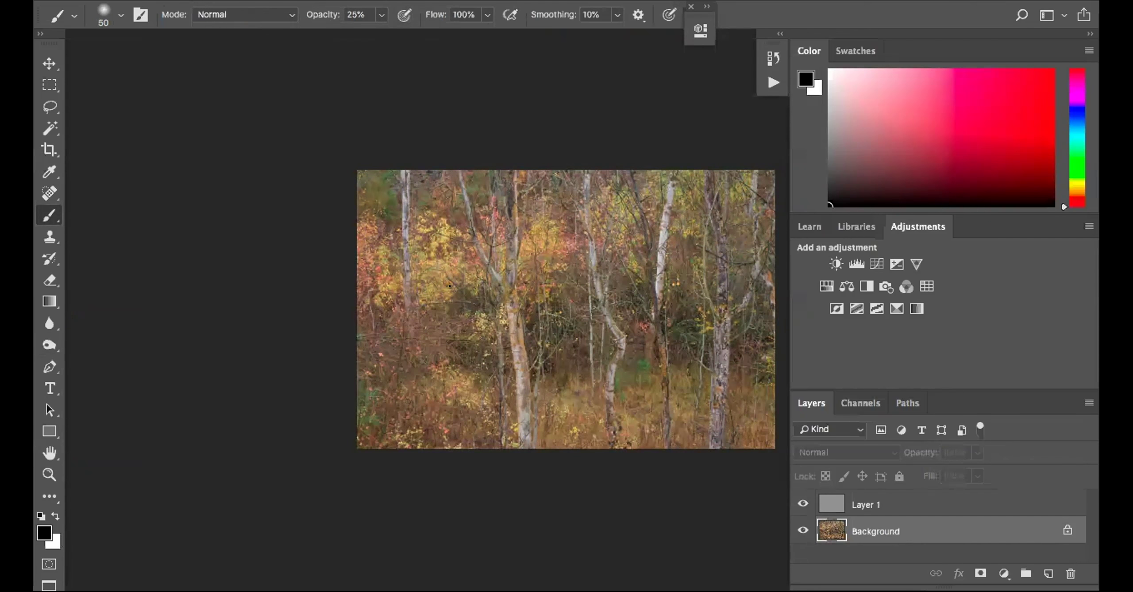
Enlarge the brush to 1500 and paint black over the yellow foliage on Layer 1
{"action": "key", "text": "bracketright"}
{"action": "key", "text": "bracketright"}
{"action": "key", "text": "bracketright"}
{"action": "key", "text": "bracketright"}
{"action": "key", "text": "bracketright"}
{"action": "key", "text": "bracketright"}
{"action": "key", "text": "bracketright"}
{"action": "key", "text": "bracketright"}
{"action": "key", "text": "bracketright"}
{"action": "key", "text": "bracketright"}
{"action": "key", "text": "bracketright"}
{"action": "key", "text": "bracketright"}
{"action": "key", "text": "bracketright"}
{"action": "key", "text": "bracketright"}
{"action": "key", "text": "bracketright"}
{"action": "key", "text": "bracketright"}
{"action": "key", "text": "bracketright"}
{"action": "key", "text": "bracketright"}
{"action": "key", "text": "bracketright"}
{"action": "key", "text": "bracketright"}
{"action": "key", "text": "bracketright"}
{"action": "key", "text": "alt+bracketright"}
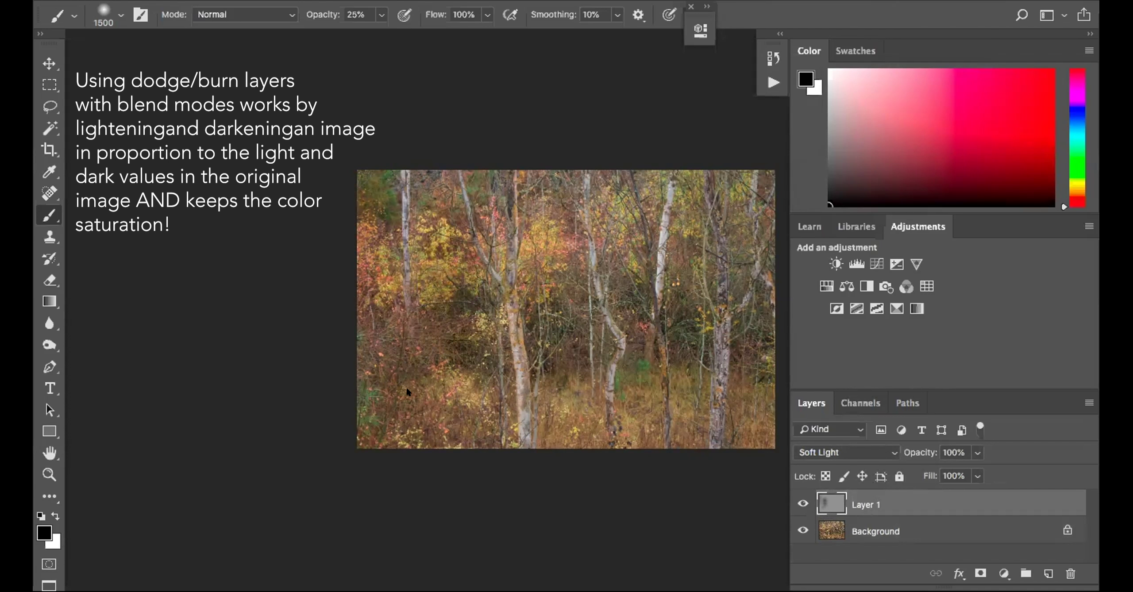
{"action": "left_click", "coordinate": [439, 267]}
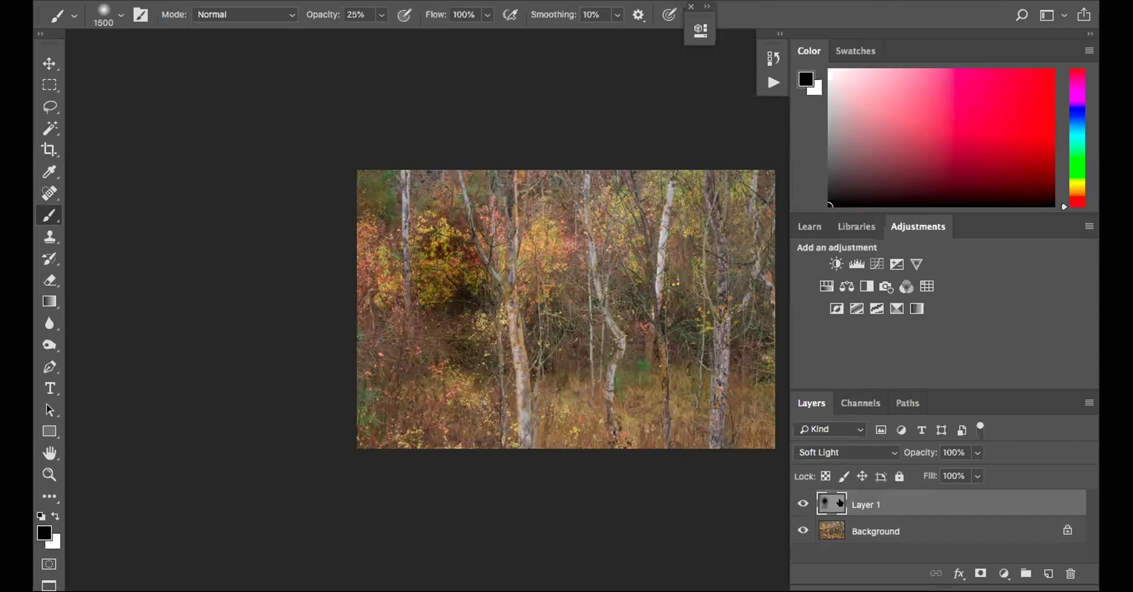
Rename Layer 1 as "Dodge Burn"
{"action": "double_click", "coordinate": [862, 501]}
{"action": "type", "text": "Dodge Burn"}
{"action": "key", "text": "Return"}
Refill the Dodge Burn layer with 50% Gray in Normal mode at 100% opacity
{"action": "left_click", "coordinate": [212, 1]}
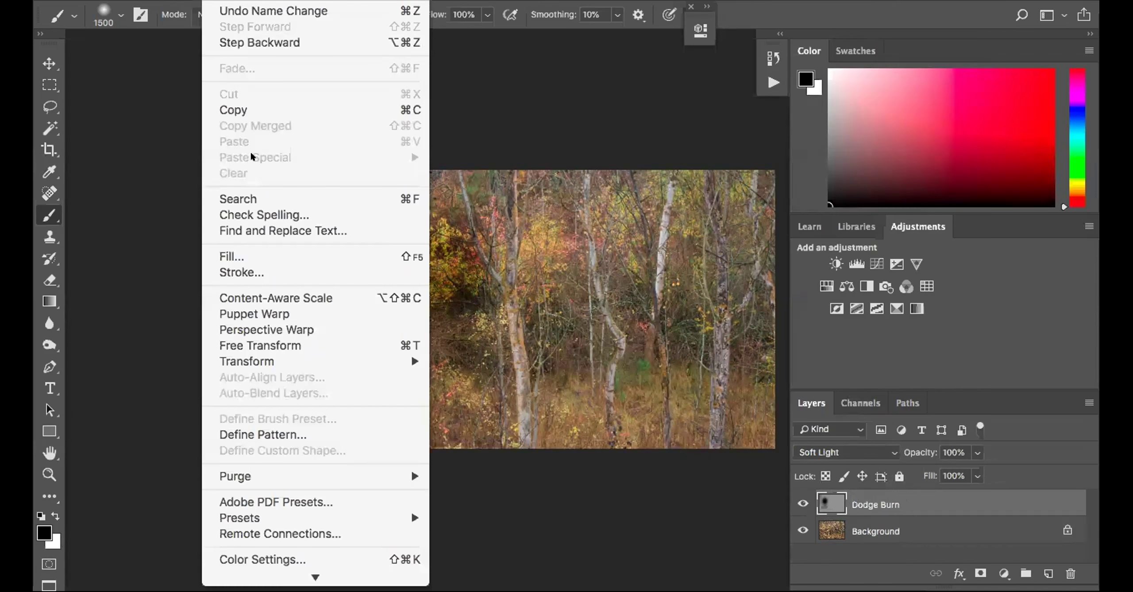
{"action": "left_click", "coordinate": [266, 254]}
{"action": "left_click", "coordinate": [679, 203]}
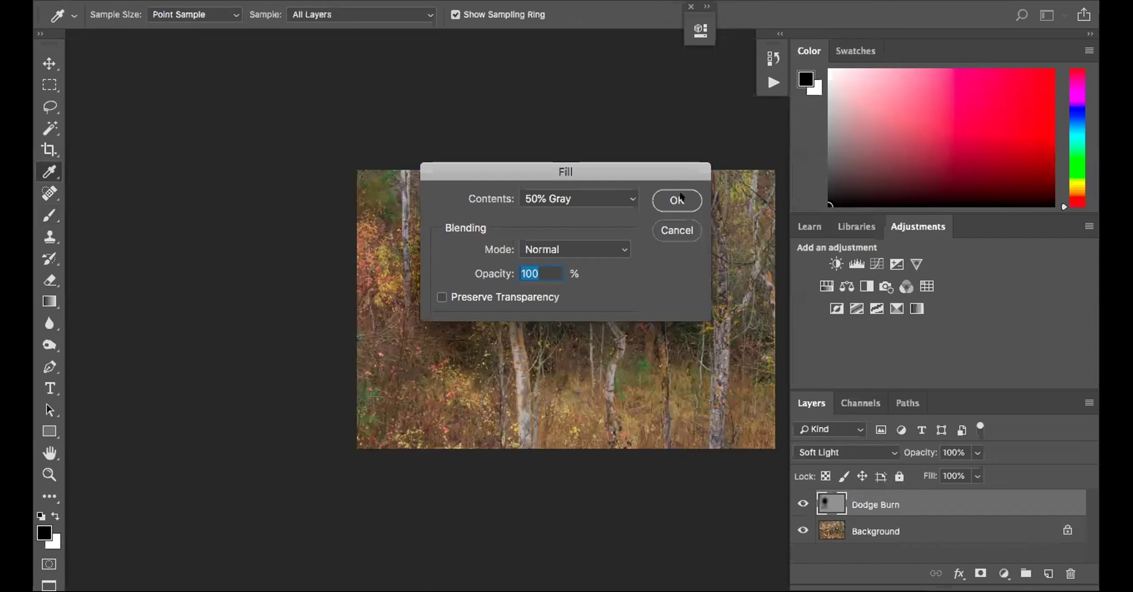
Burn the yellow foliage and the undergrowth around the forked trunk on the Dodge Burn layer with the large black brush
{"action": "key", "text": "b"}
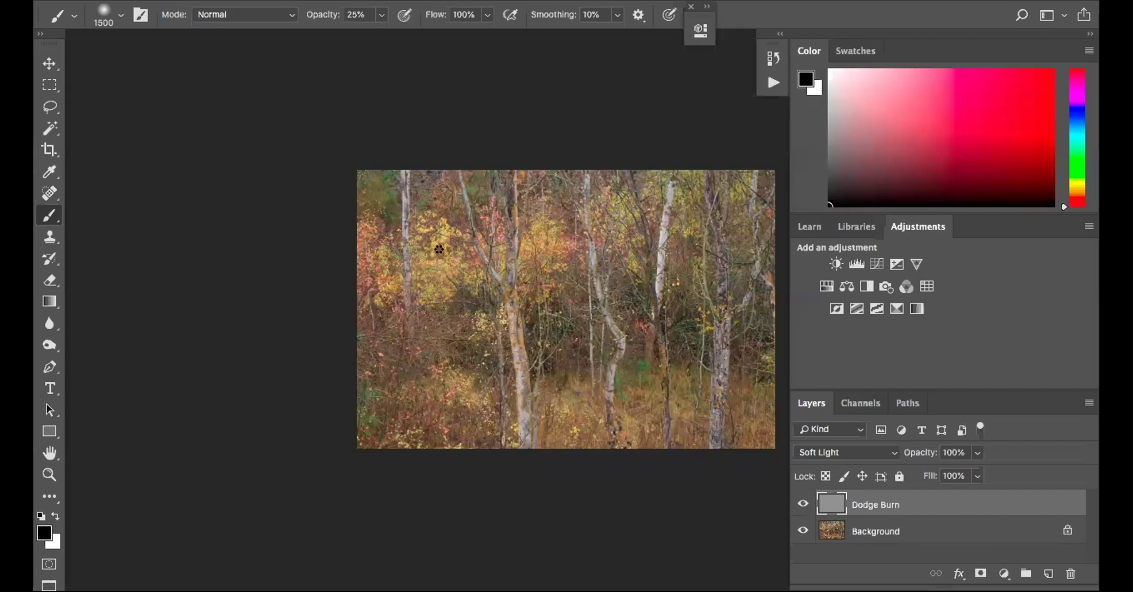
{"action": "left_click_drag", "start_coordinate": [439, 250], "coordinate": [444, 329]}
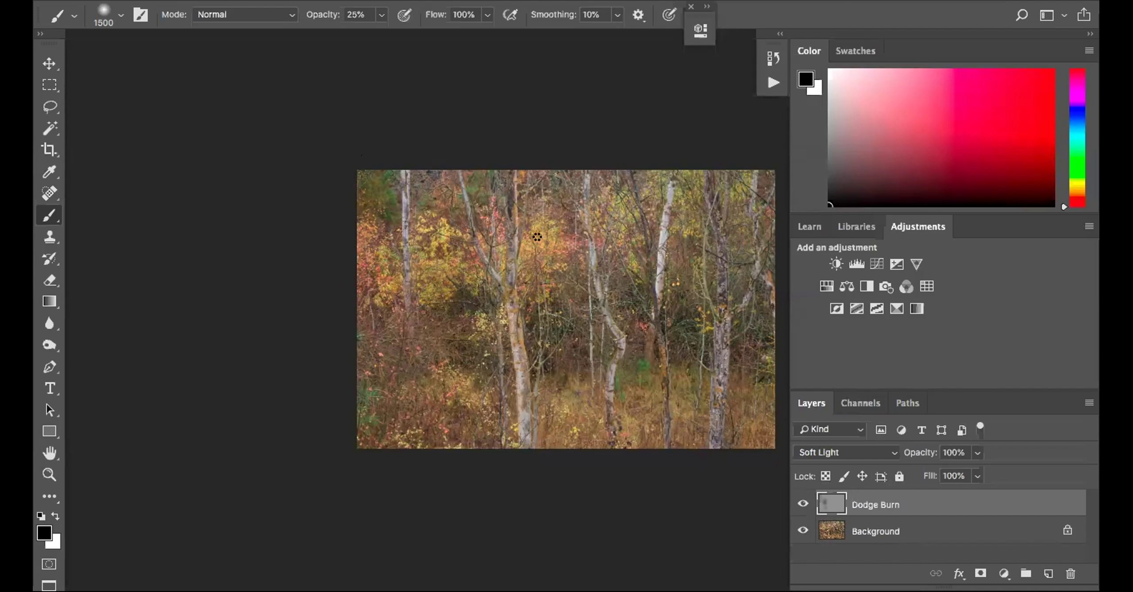
{"action": "left_click_drag", "start_coordinate": [545, 301], "coordinate": [561, 421]}
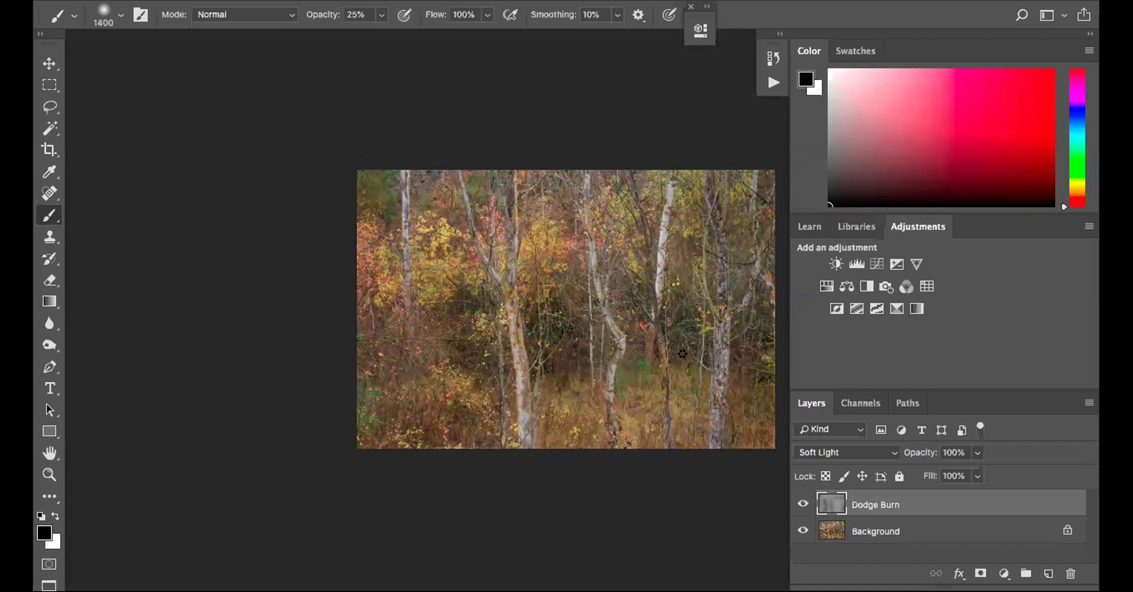
Reduce the brush size to 700 px and check its hardness setting
{"action": "key", "text": "bracketleft"}
{"action": "key", "text": "bracketleft"}
{"action": "key", "text": "bracketleft"}
{"action": "key", "text": "bracketleft"}
{"action": "key", "text": "bracketleft"}
{"action": "key", "text": "bracketleft"}
{"action": "key", "text": "bracketleft"}
{"action": "key", "text": "bracketleft"}
{"action": "left_click", "coordinate": [121, 15]}
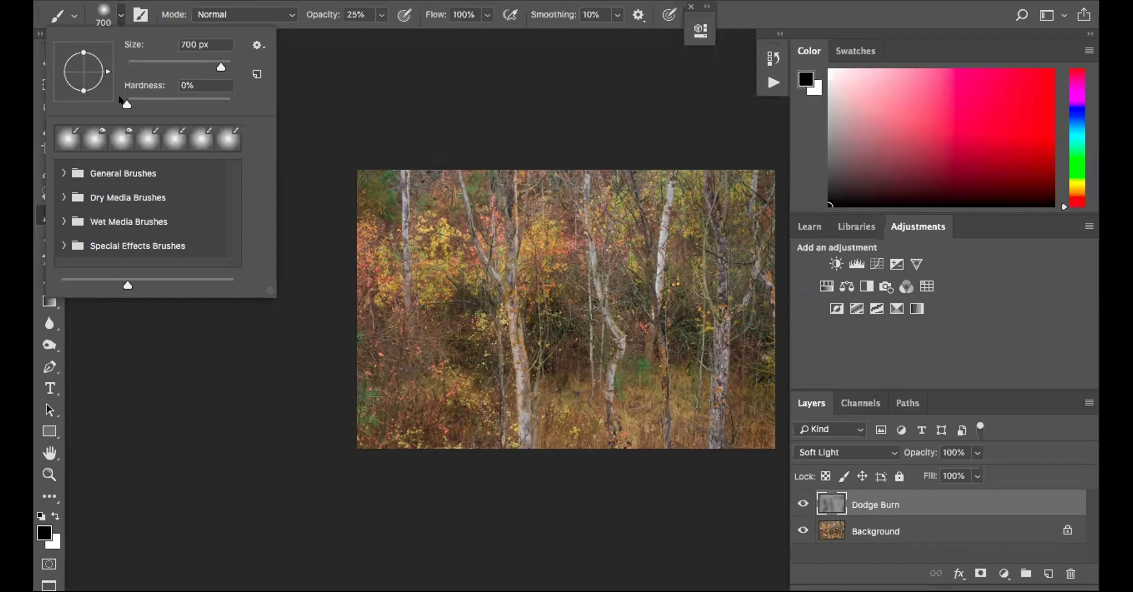
{"action": "key", "text": "Tab"}
{"action": "key", "text": "Return"}
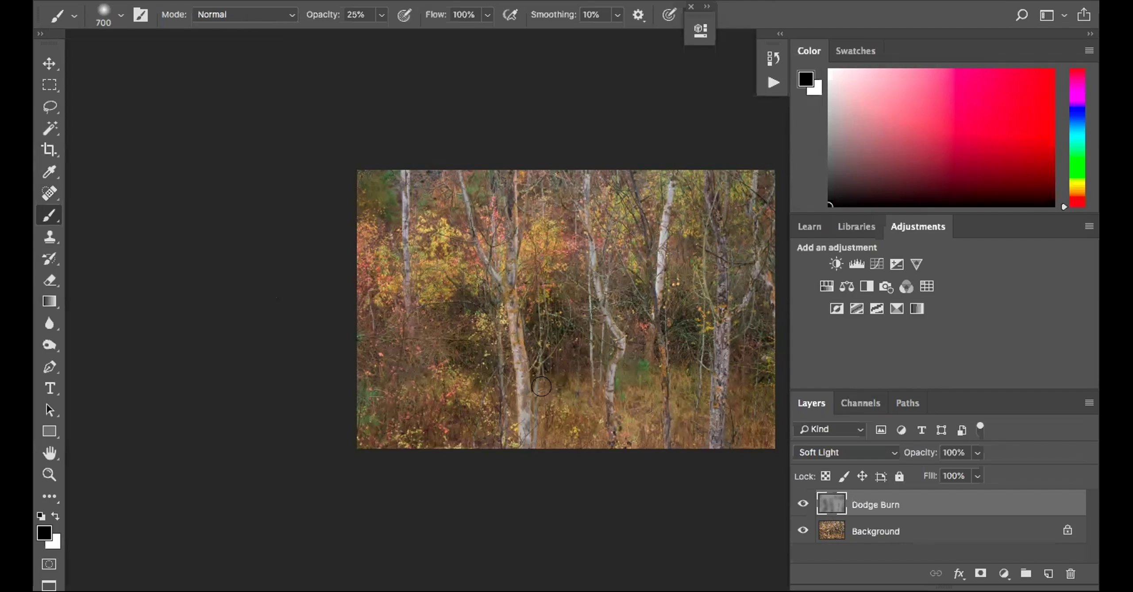
Enlarge the brush to 1100 and burn more of the undergrowth and outer areas of the forest in black
{"action": "scroll", "coordinate": [447, 423], "scroll_direction": "right", "scroll_amount": 2}
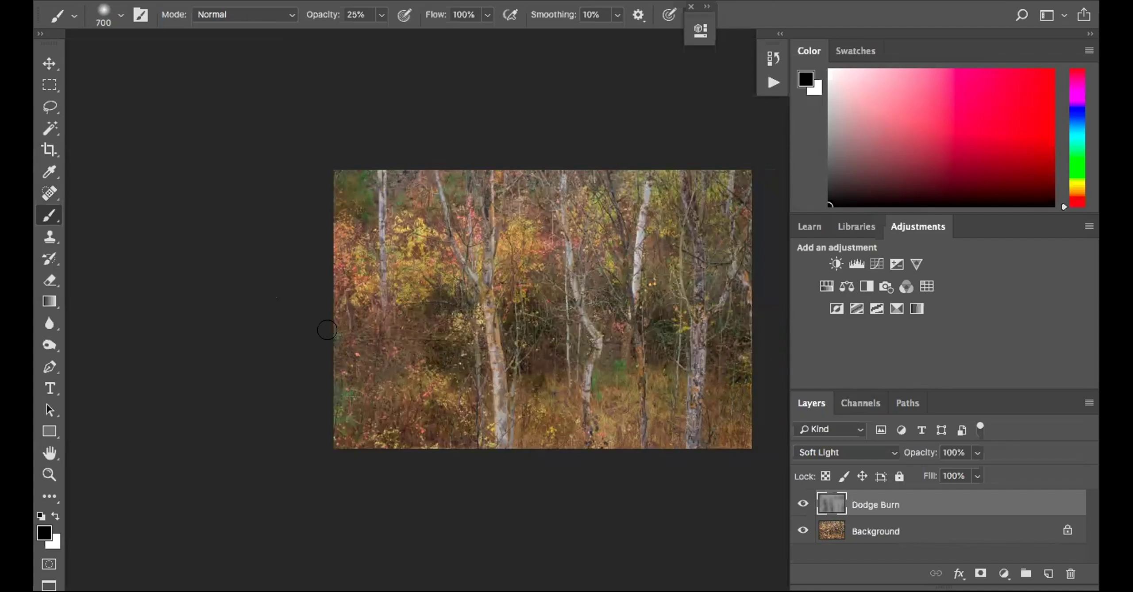
{"action": "key", "text": "bracketright"}
{"action": "key", "text": "bracketright"}
{"action": "key", "text": "bracketright"}
{"action": "key", "text": "bracketright"}
{"action": "scroll", "coordinate": [509, 172], "scroll_direction": "up", "scroll_amount": 1}
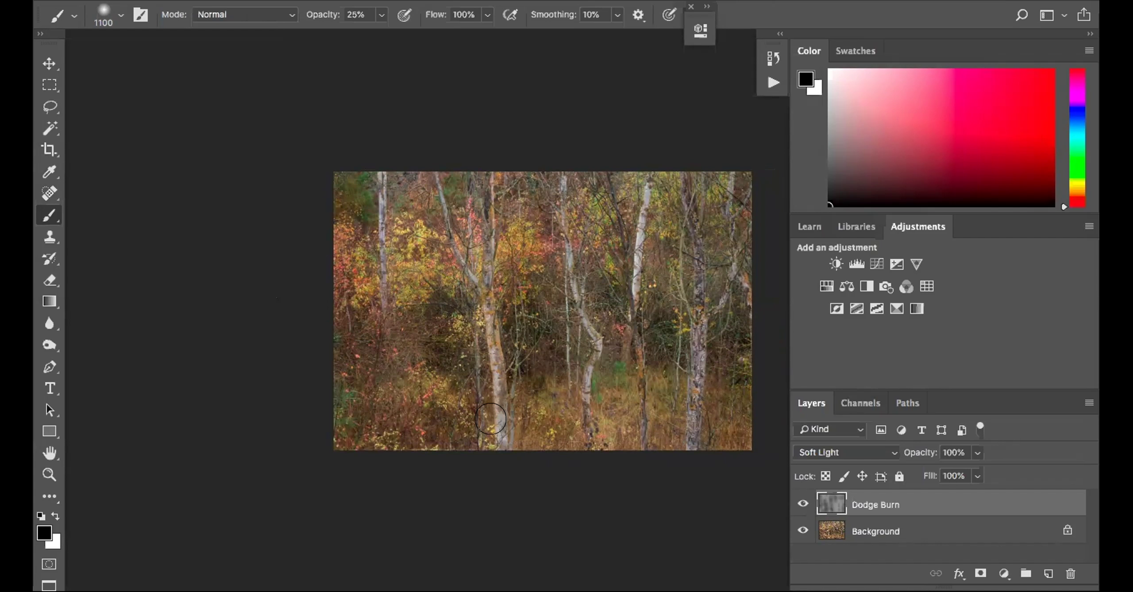
Compare the photo with and without the Dodge Burn layer, and view the painted gray layer alone by temporarily hiding the Background
{"action": "left_click", "coordinate": [800, 501]}
{"action": "left_click", "coordinate": [801, 501]}
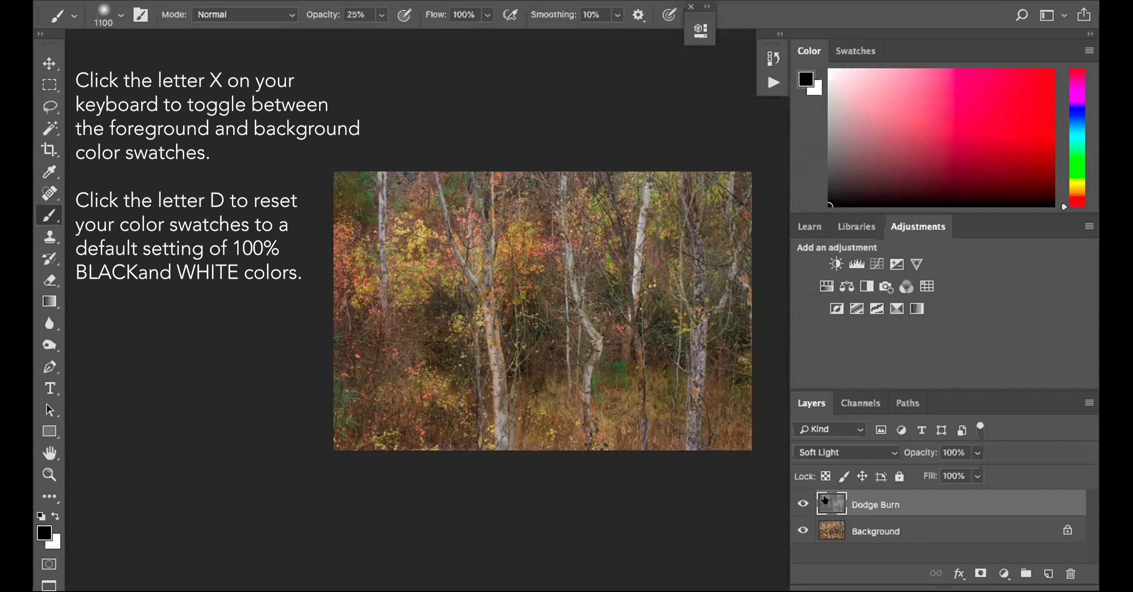
{"action": "left_click", "coordinate": [799, 527]}
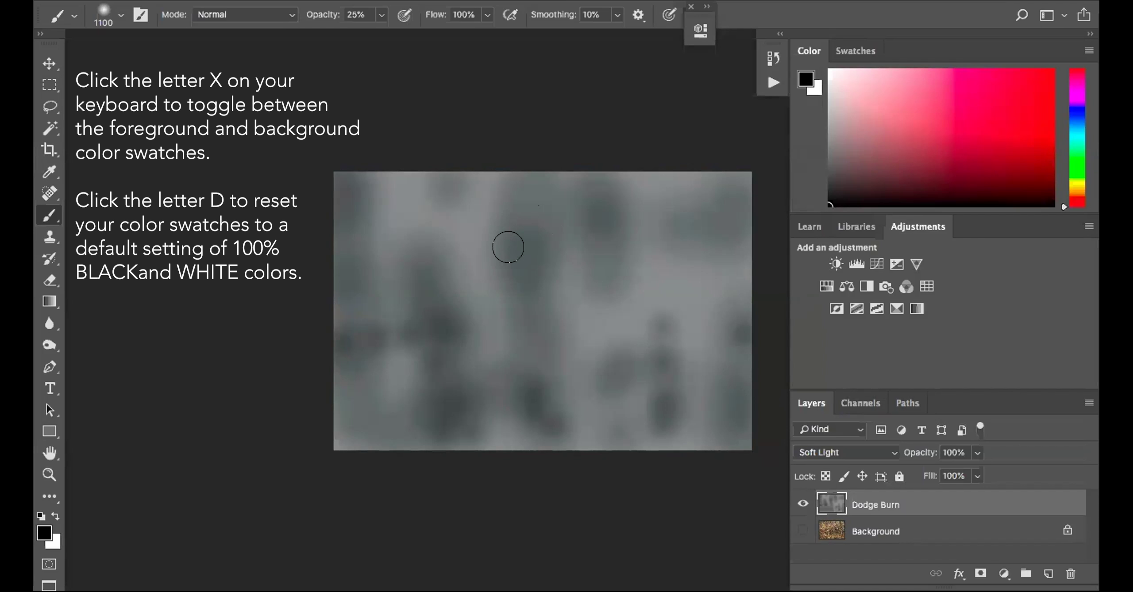
{"action": "left_click", "coordinate": [800, 529]}
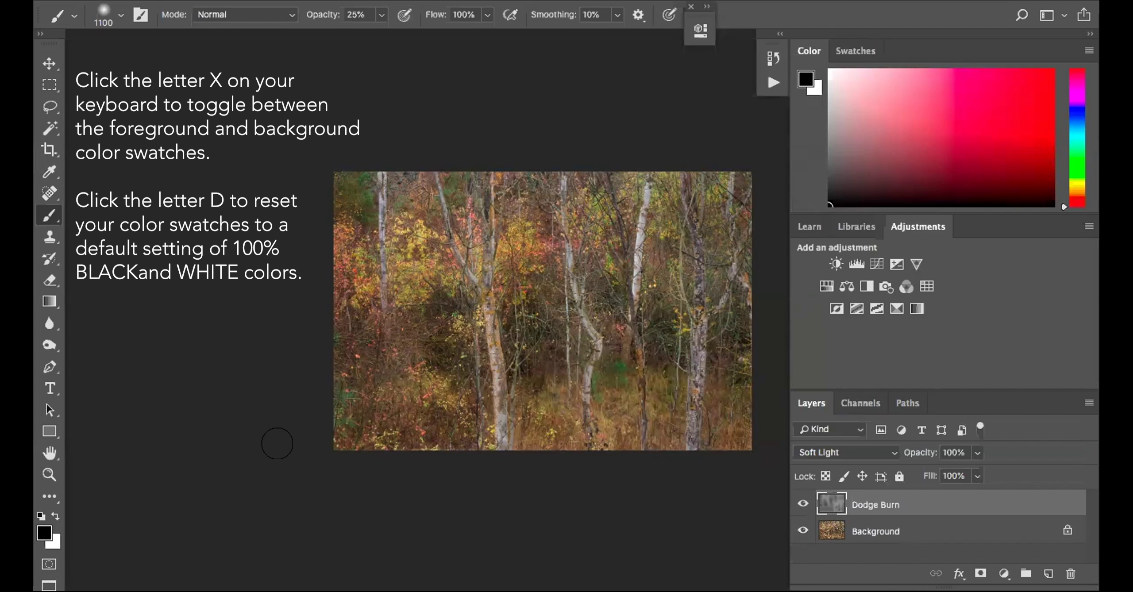
Switch the foreground color to white and reduce the brush size to 200
{"action": "key", "text": "x"}
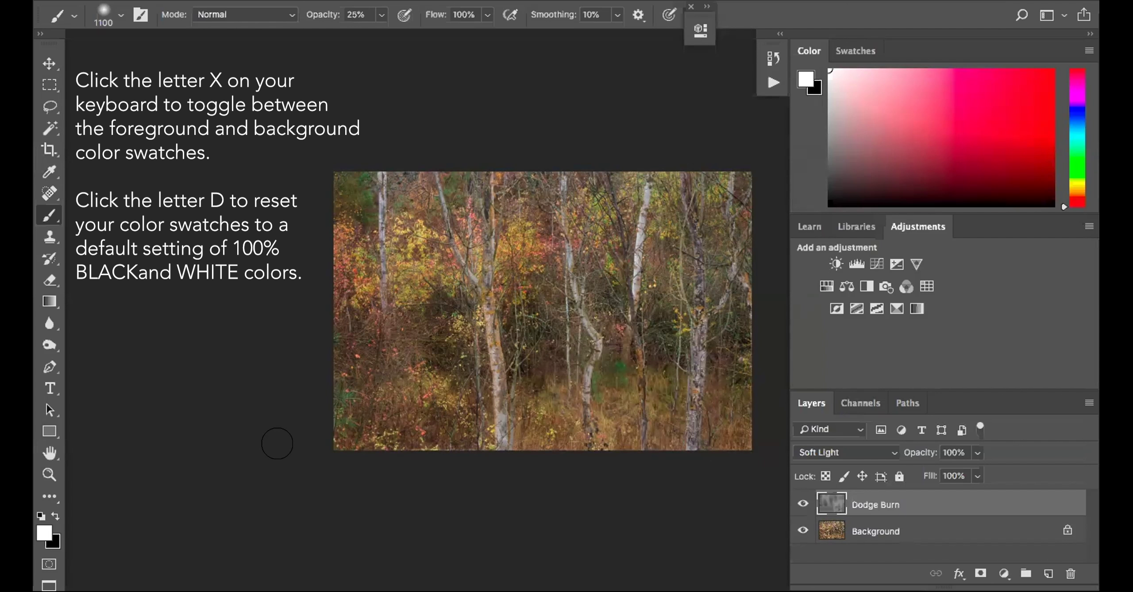
{"action": "key", "text": "x"}
{"action": "key", "text": "x"}
{"action": "key", "text": "x"}
{"action": "key", "text": "x"}
{"action": "key", "text": "bracketleft"}
{"action": "key", "text": "bracketleft"}
{"action": "key", "text": "bracketleft"}
{"action": "key", "text": "bracketleft"}
{"action": "key", "text": "bracketleft"}
{"action": "key", "text": "bracketleft"}
{"action": "key", "text": "bracketleft"}
{"action": "key", "text": "bracketleft"}
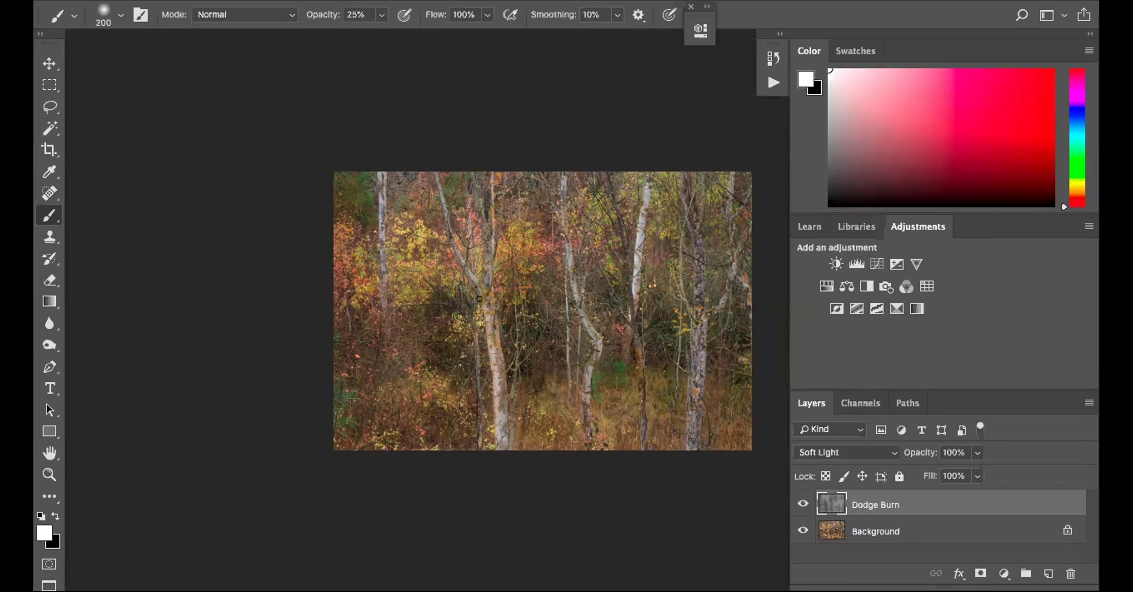
Dodge the curved middle trunk and the leftmost trunk with the white brush at size 150
{"action": "scroll", "coordinate": [481, 270], "scroll_direction": "right", "scroll_amount": 3}
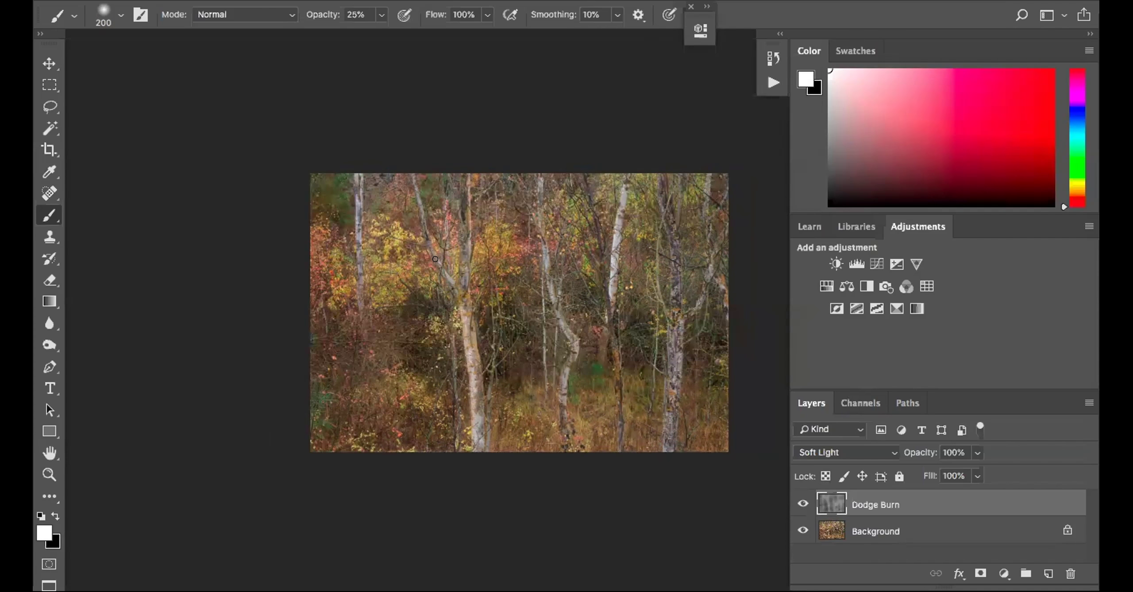
{"action": "key", "text": "ctrl+plus"}
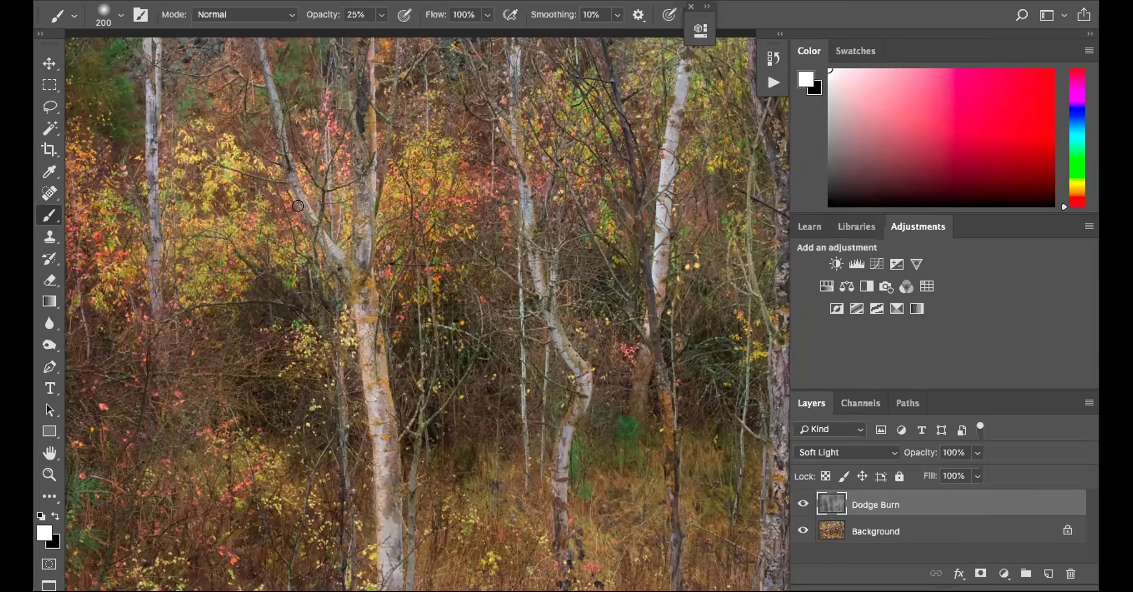
{"action": "scroll", "coordinate": [298, 206], "scroll_direction": "right", "scroll_amount": 2}
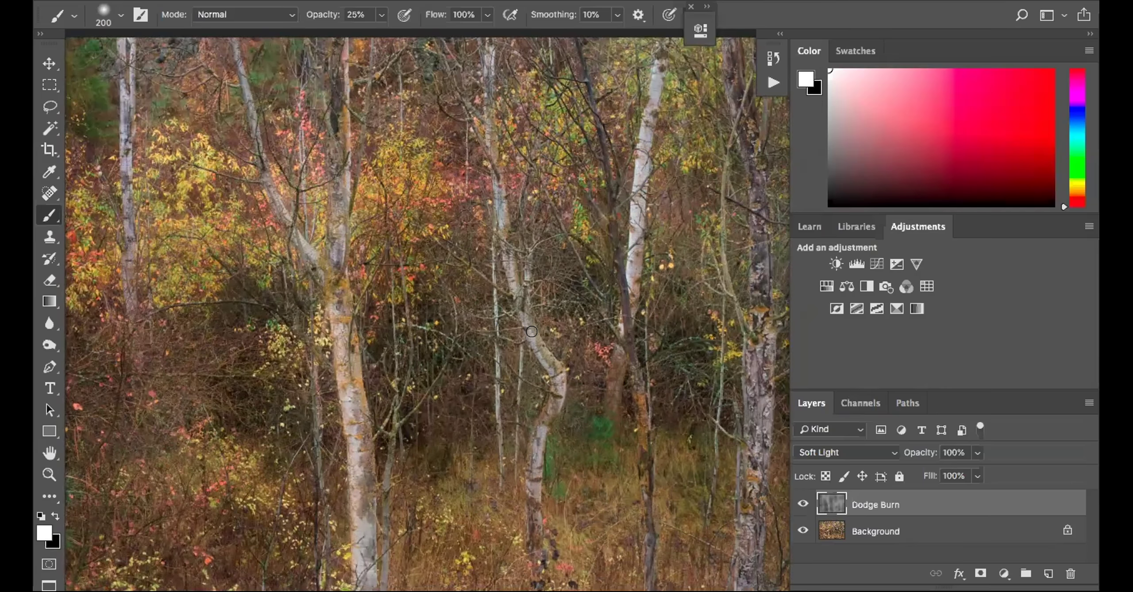
{"action": "key", "text": "bracketleft"}
{"action": "key", "text": "bracketleft"}
{"action": "mouse_move", "coordinate": [545, 354]}
{"action": "left_mouse_down"}
{"action": "mouse_move", "coordinate": [549, 396]}
{"action": "mouse_move", "coordinate": [530, 450]}
{"action": "mouse_move", "coordinate": [535, 538]}
{"action": "left_mouse_up"}
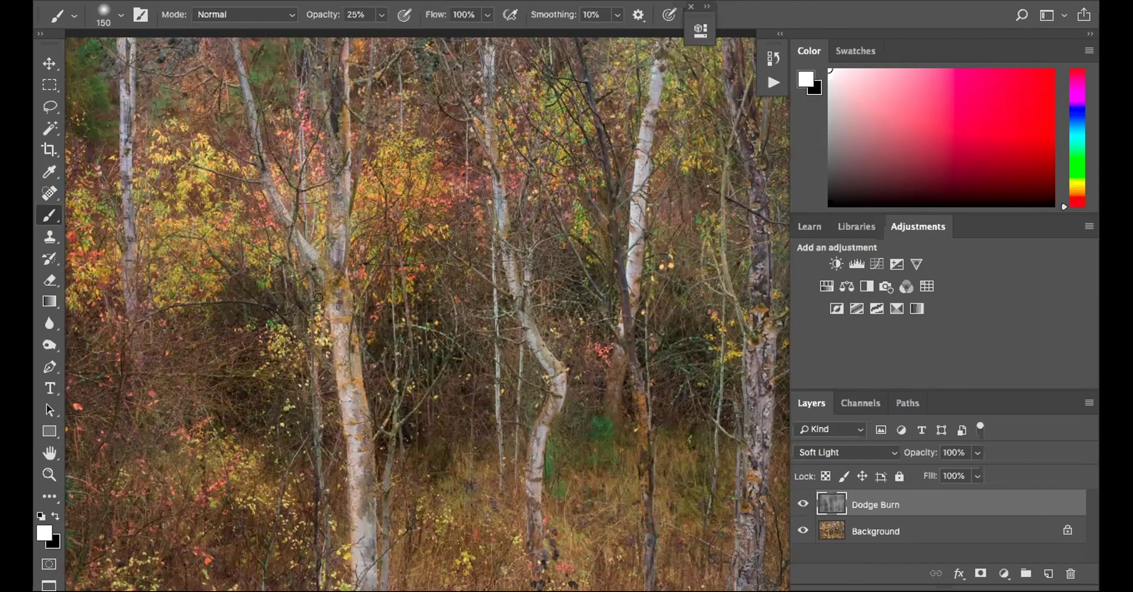
{"action": "left_click_drag", "start_coordinate": [119, 88], "coordinate": [119, 310]}
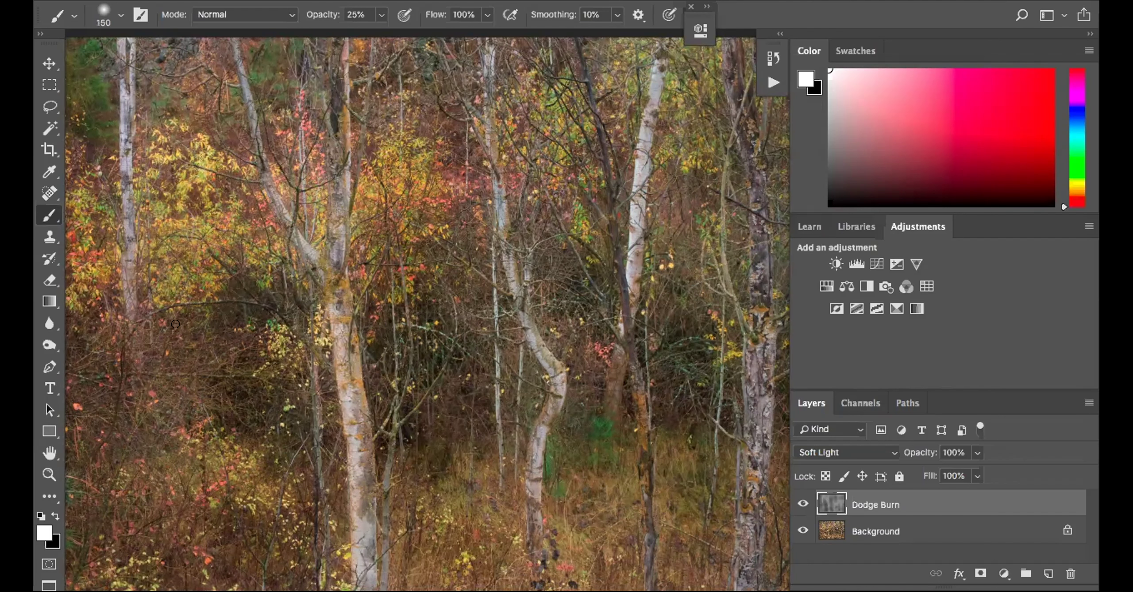
Compare the whole photo before and after by repeatedly switching the Dodge Burn layer's visibility off and on
{"action": "key", "text": "ctrl+minus"}
{"action": "key", "text": "ctrl+minus"}
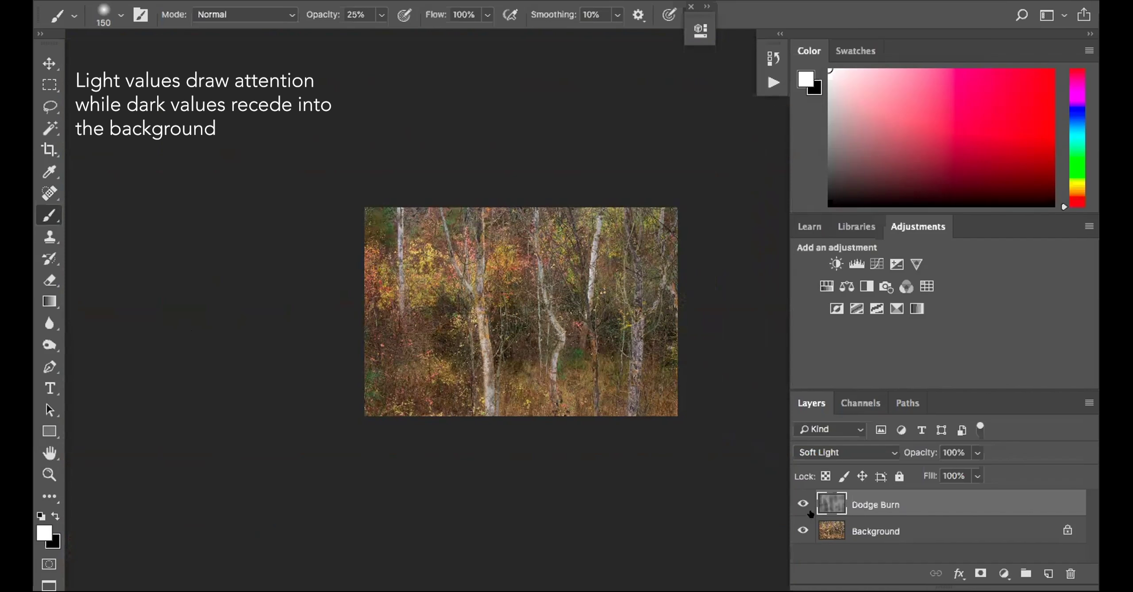
{"action": "left_click", "coordinate": [799, 500]}
{"action": "left_click", "coordinate": [799, 500]}
{"action": "left_click", "coordinate": [799, 500]}
{"action": "left_click", "coordinate": [799, 500]}
{"action": "left_click", "coordinate": [799, 501]}
{"action": "left_click", "coordinate": [799, 501]}
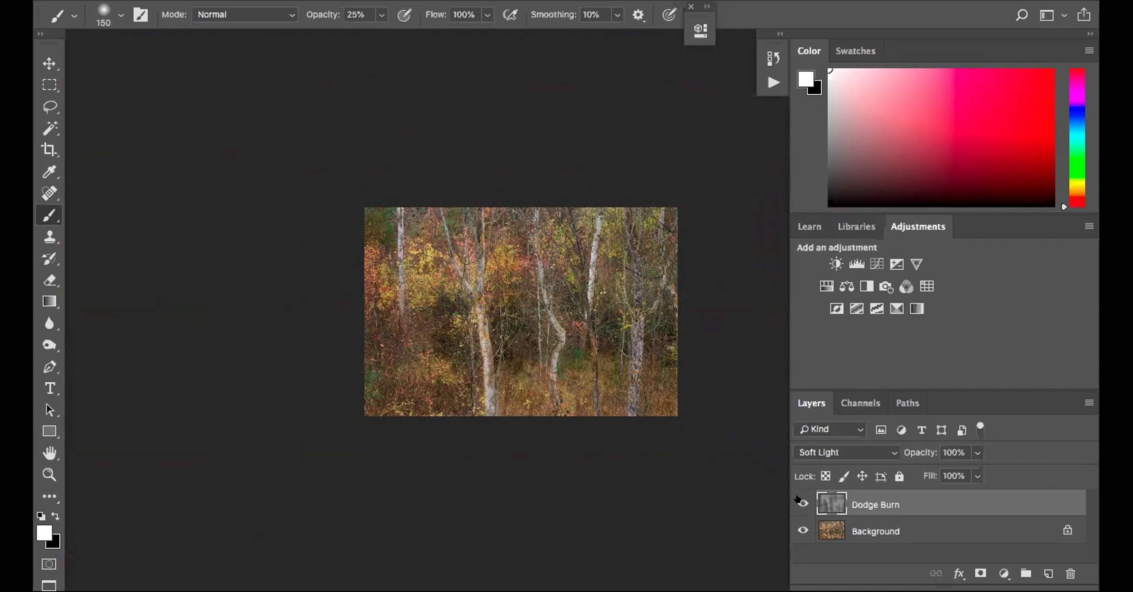
Switch the foreground color back to black and enlarge the brush to 900
{"action": "key", "text": "x"}
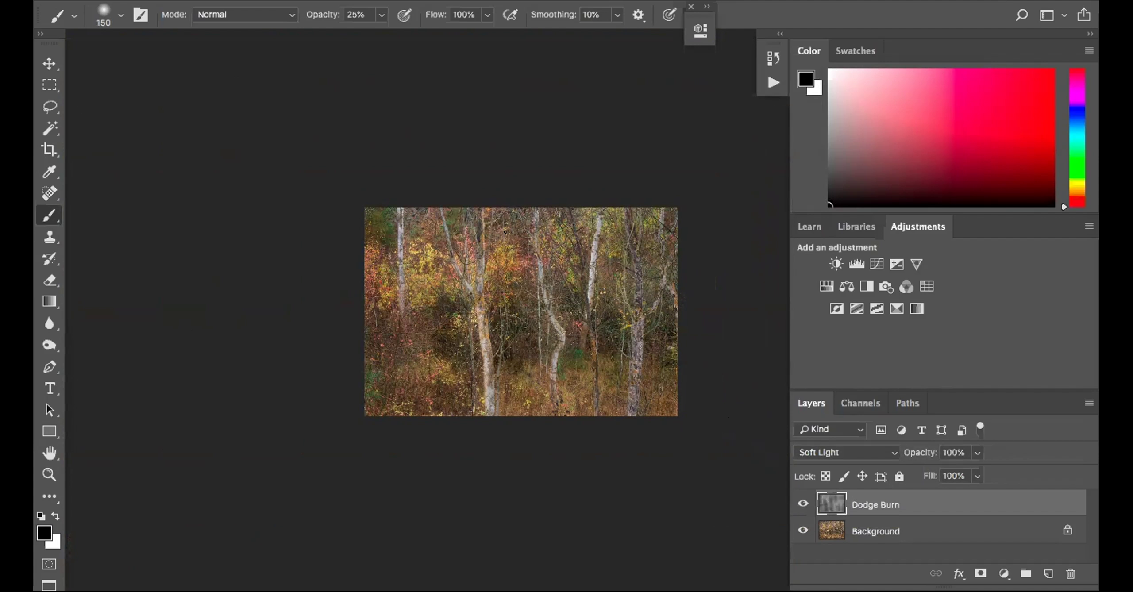
{"action": "key", "text": "bracketright"}
{"action": "key", "text": "bracketright"}
{"action": "key", "text": "bracketright"}
{"action": "key", "text": "bracketright"}
{"action": "key", "text": "bracketright"}
{"action": "key", "text": "bracketright"}
{"action": "key", "text": "bracketright"}
{"action": "key", "text": "bracketright"}
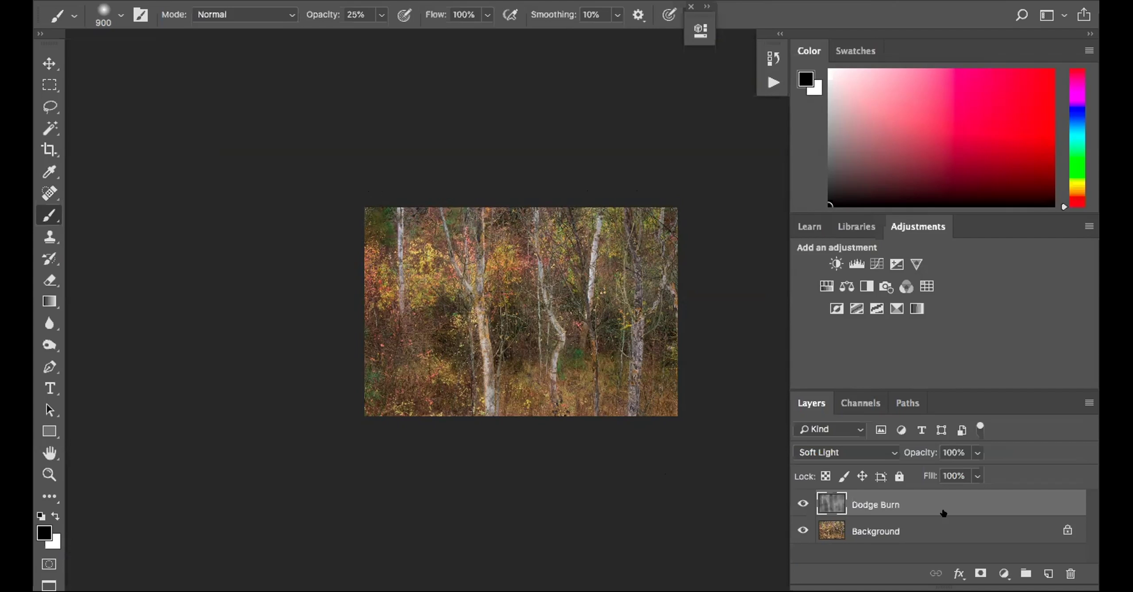
Select the entire canvas, copy it with Copy Merged, and paste the result as a new layer above Dodge Burn
{"action": "key", "text": "ctrl+a"}
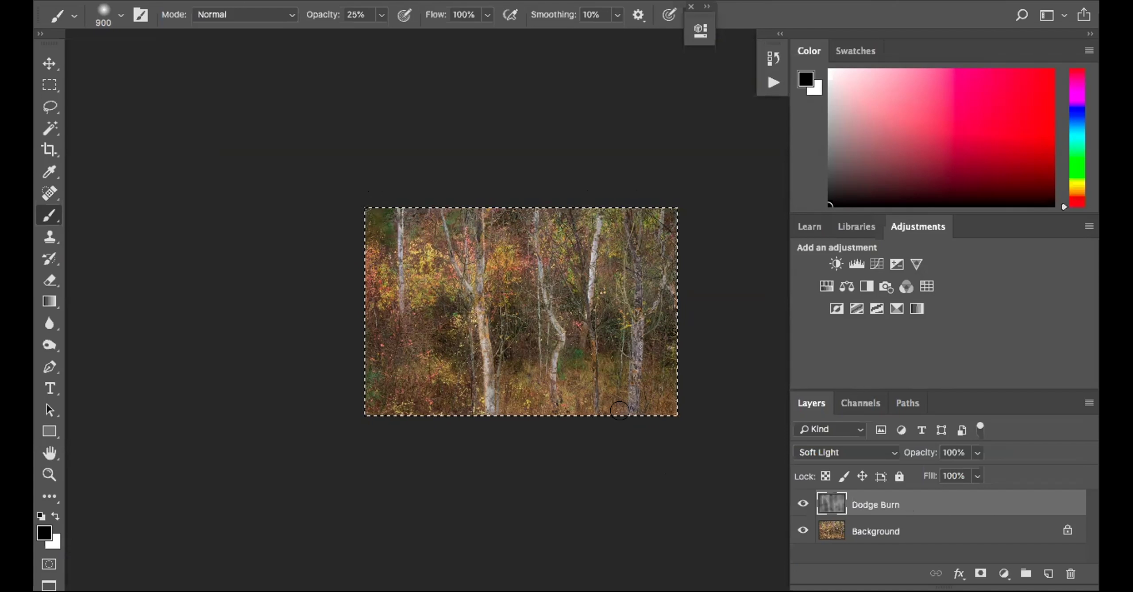
{"action": "left_click", "coordinate": [801, 502]}
{"action": "left_click", "coordinate": [801, 502]}
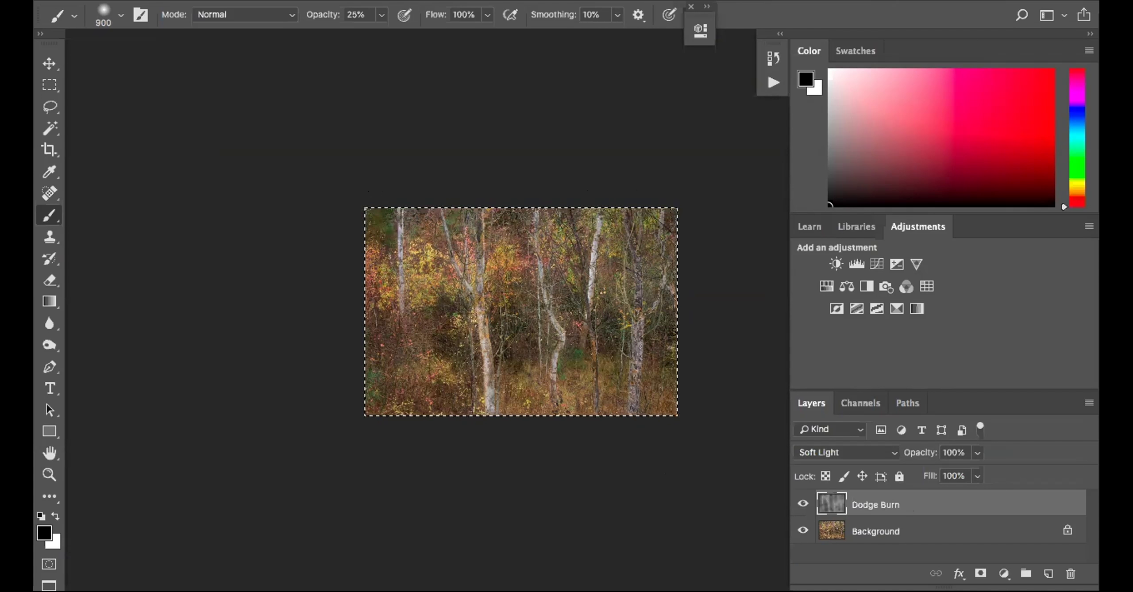
{"action": "left_click", "coordinate": [219, 0]}
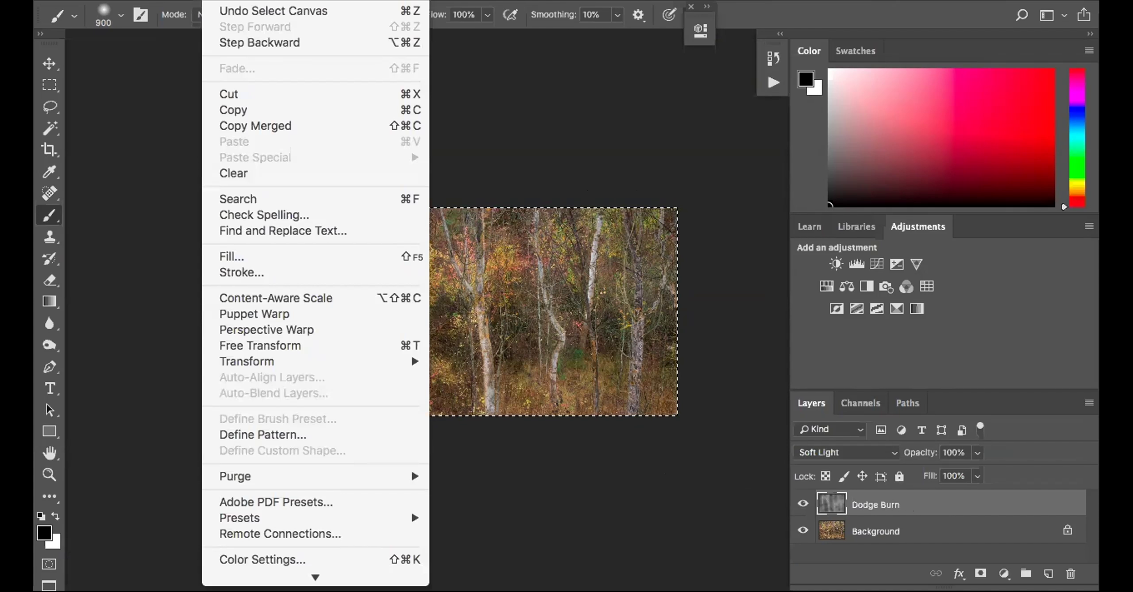
{"action": "left_click", "coordinate": [250, 126]}
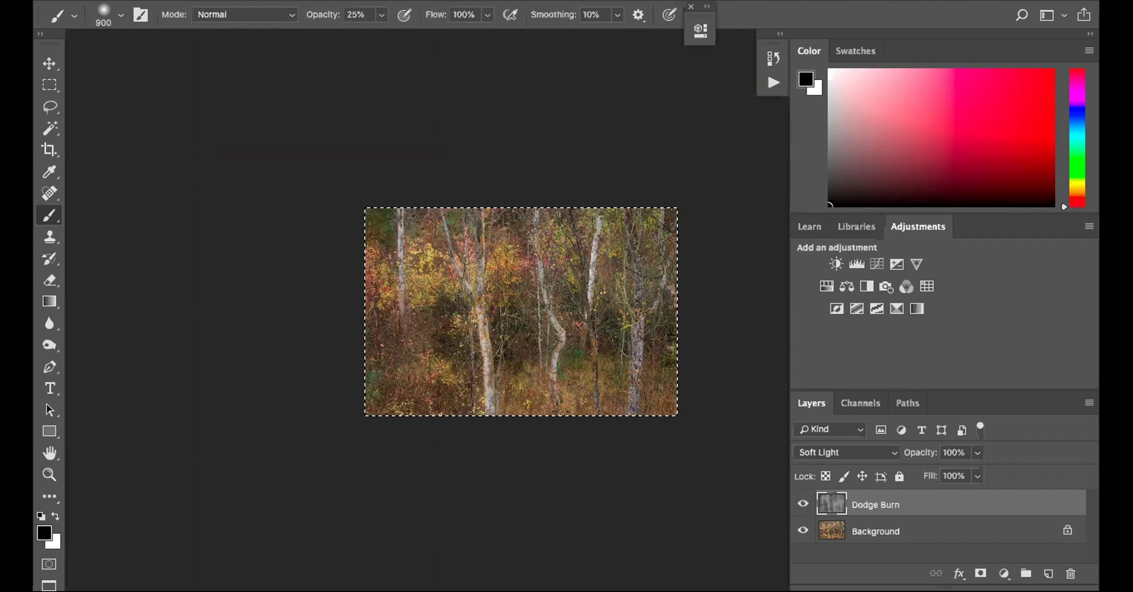
{"action": "left_click", "coordinate": [221, 0]}
{"action": "left_click", "coordinate": [239, 141]}
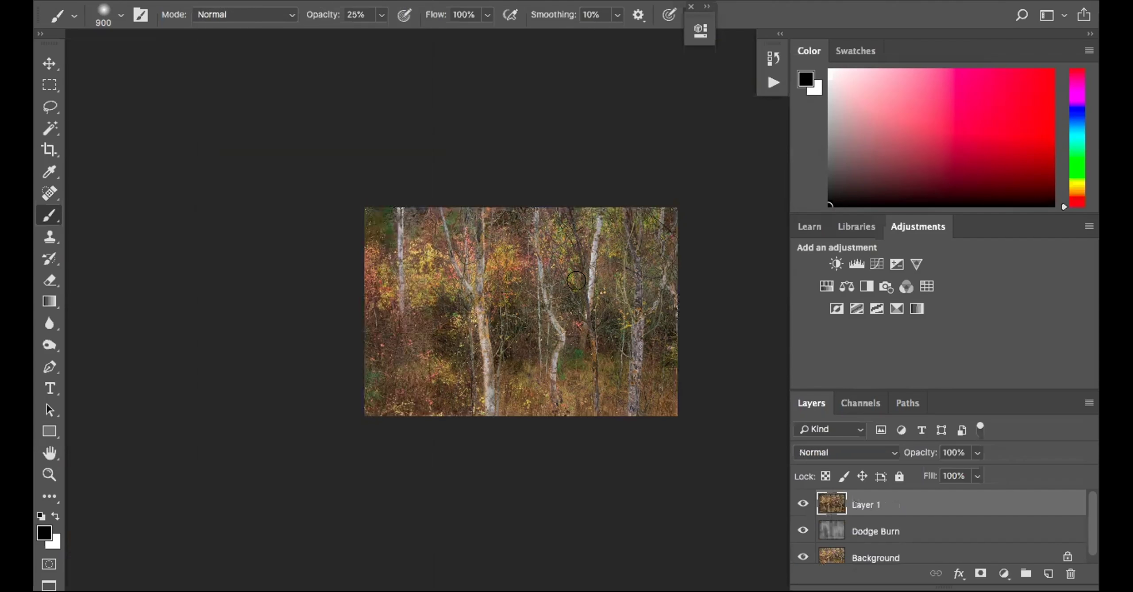
Check the pasted Layer 1 by switching its visibility off and on, and review the layer stack
{"action": "left_click", "coordinate": [800, 500]}
{"action": "left_click", "coordinate": [800, 500]}
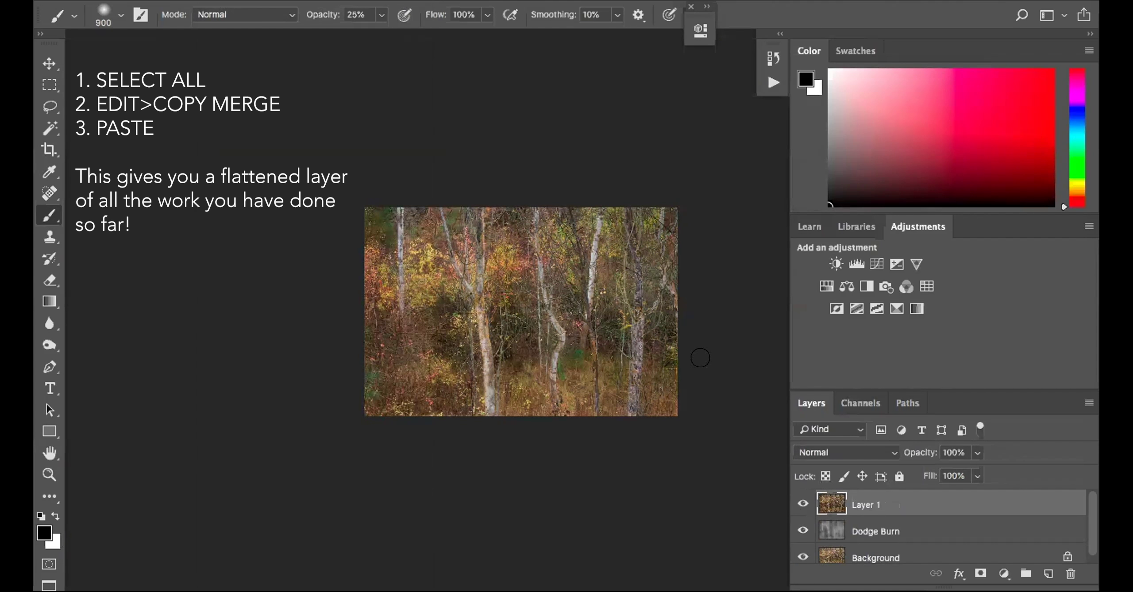
{"action": "scroll", "coordinate": [866, 526], "scroll_direction": "down", "scroll_amount": 1}
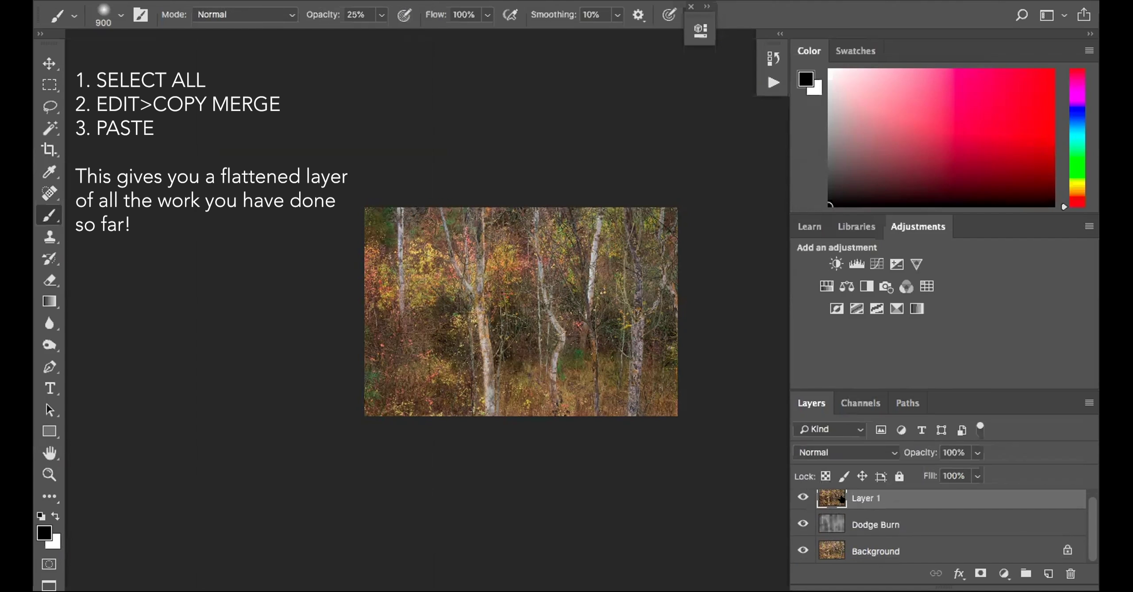
{"action": "scroll", "coordinate": [842, 498], "scroll_direction": "up", "scroll_amount": 1}
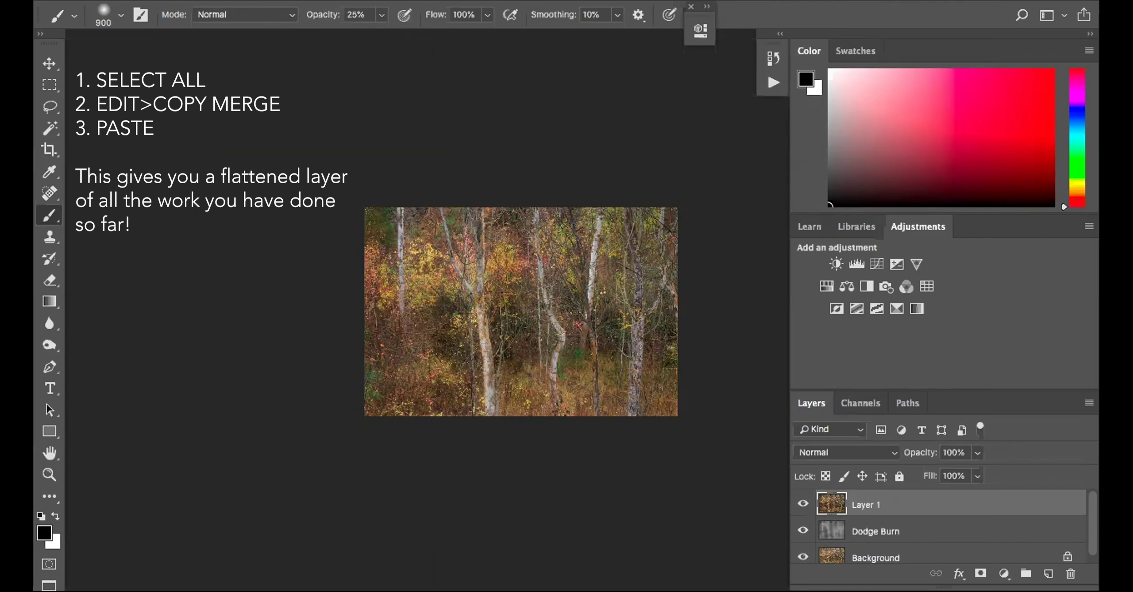
Apply the Camera Raw Filter to Layer 1 with a Post Crop Vignetting amount of -18
{"action": "left_click", "coordinate": [438, 1]}
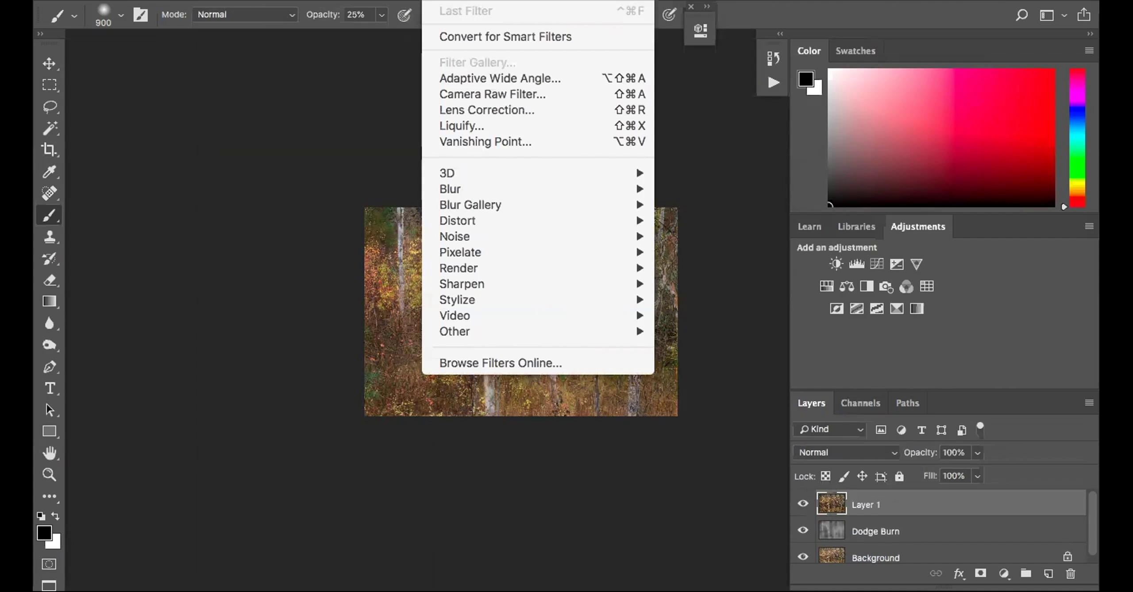
{"action": "left_click", "coordinate": [462, 86]}
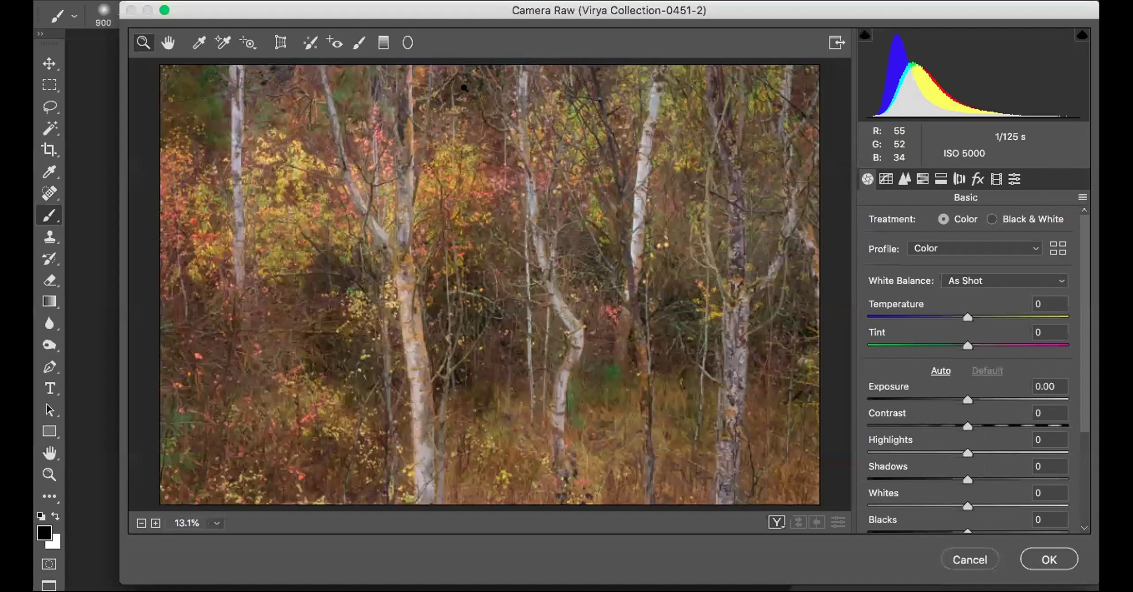
{"action": "left_click", "coordinate": [975, 179]}
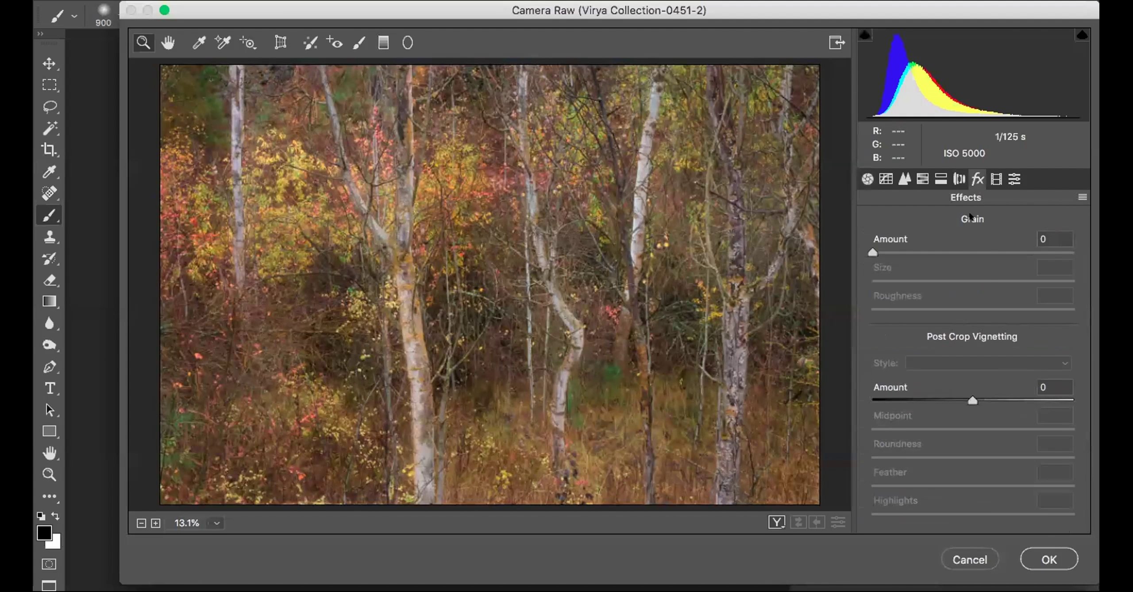
{"action": "left_click_drag", "start_coordinate": [972, 400], "coordinate": [945, 394]}
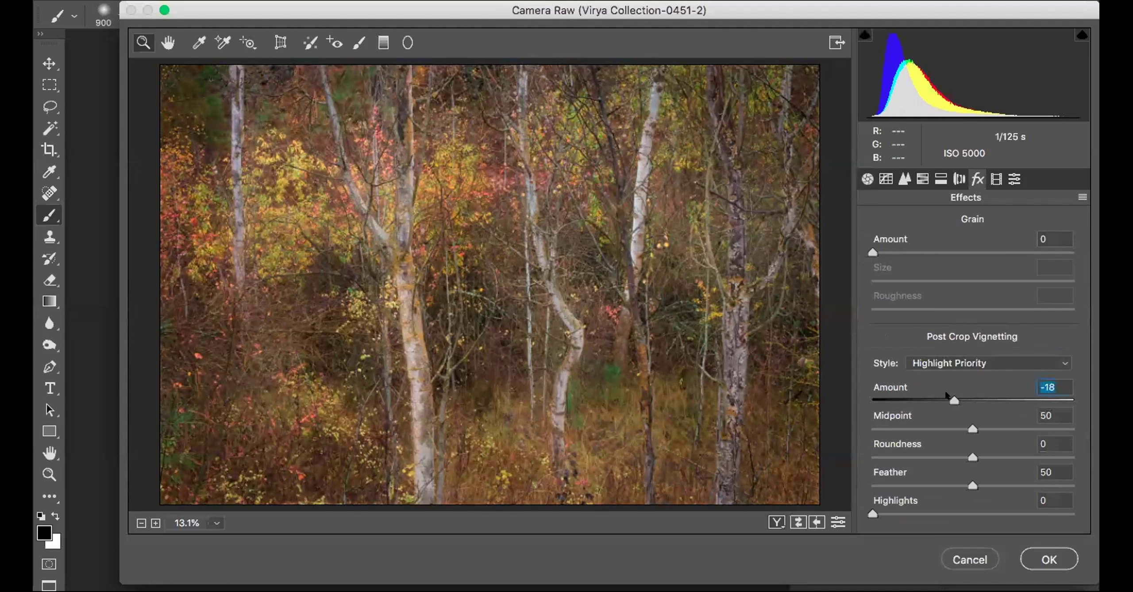
{"action": "left_click", "coordinate": [1049, 554]}
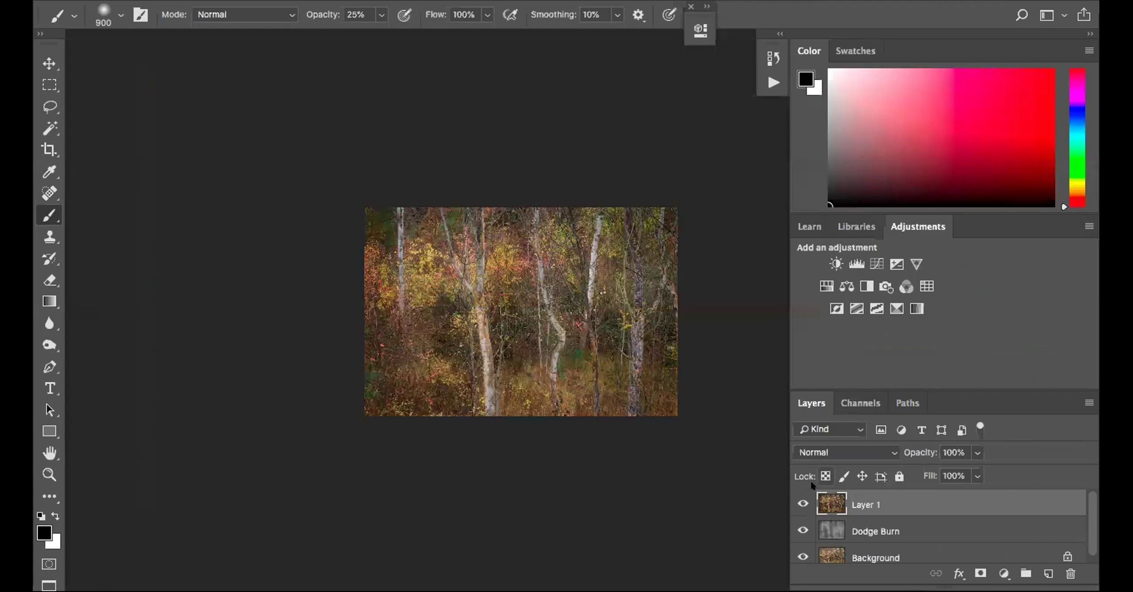
Compare the photo with and without the vignette by repeatedly switching Layer 1's visibility off and on
{"action": "left_click", "coordinate": [800, 502]}
{"action": "left_click", "coordinate": [800, 501]}
{"action": "left_click", "coordinate": [800, 501]}
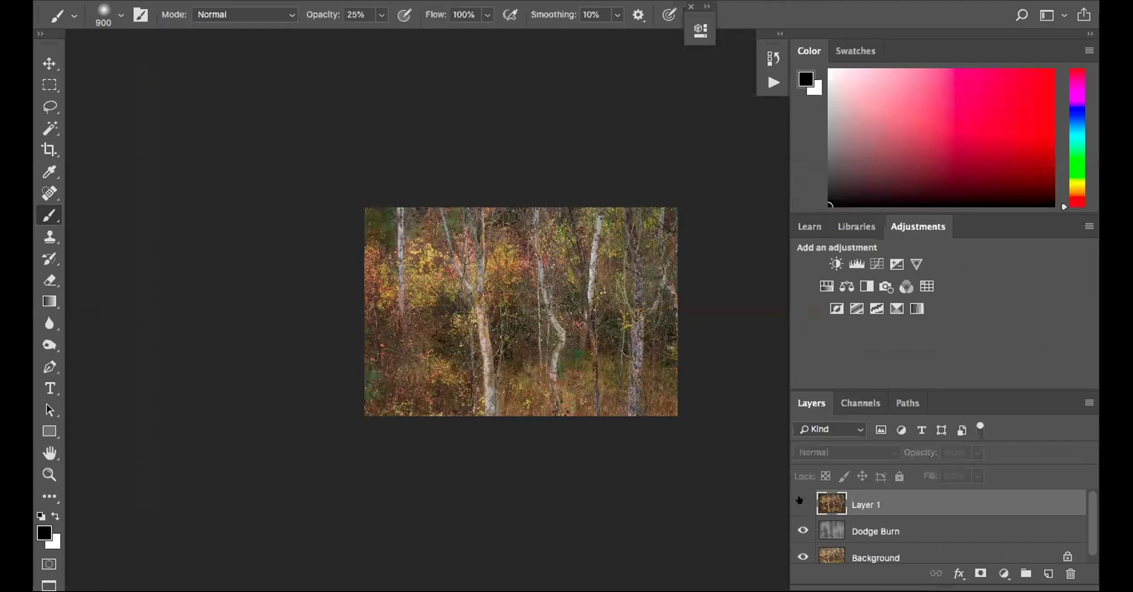
{"action": "left_click", "coordinate": [800, 501]}
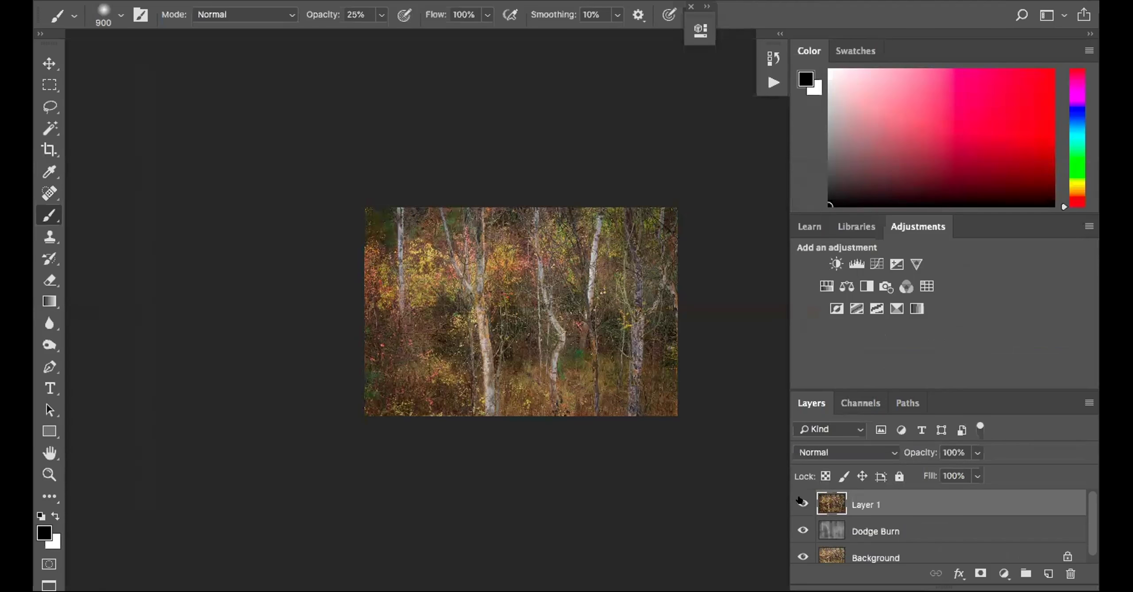
{"action": "key", "text": "super+plus"}
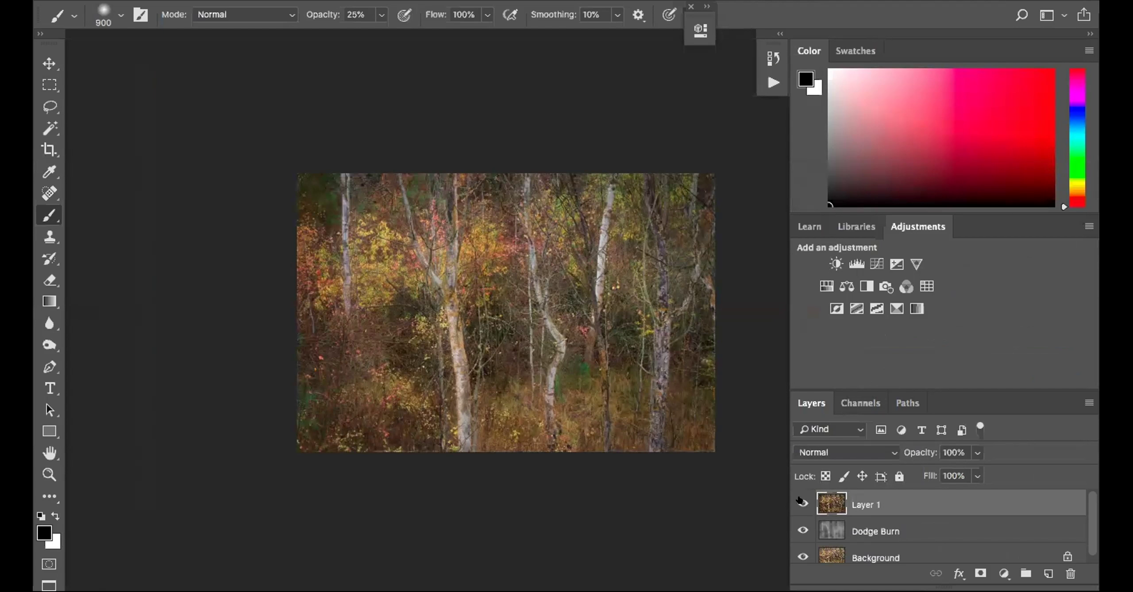
{"action": "left_click", "coordinate": [800, 501]}
{"action": "left_click", "coordinate": [800, 502]}
Apply the Camera Raw Filter to Layer 1 with Clarity set to +55
{"action": "left_click", "coordinate": [432, 0]}
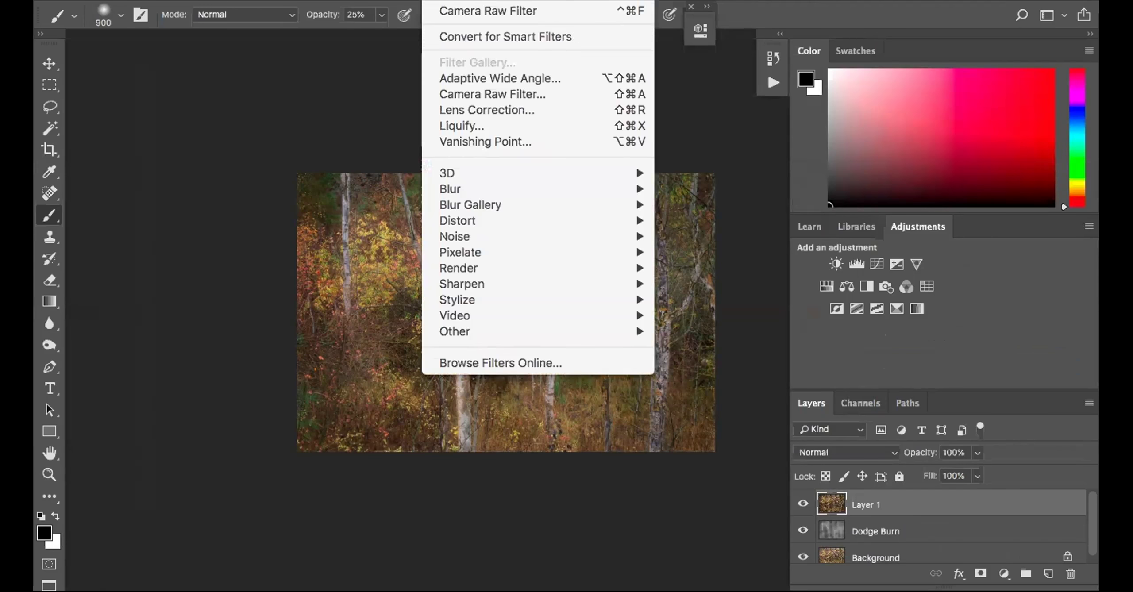
{"action": "left_click", "coordinate": [473, 92]}
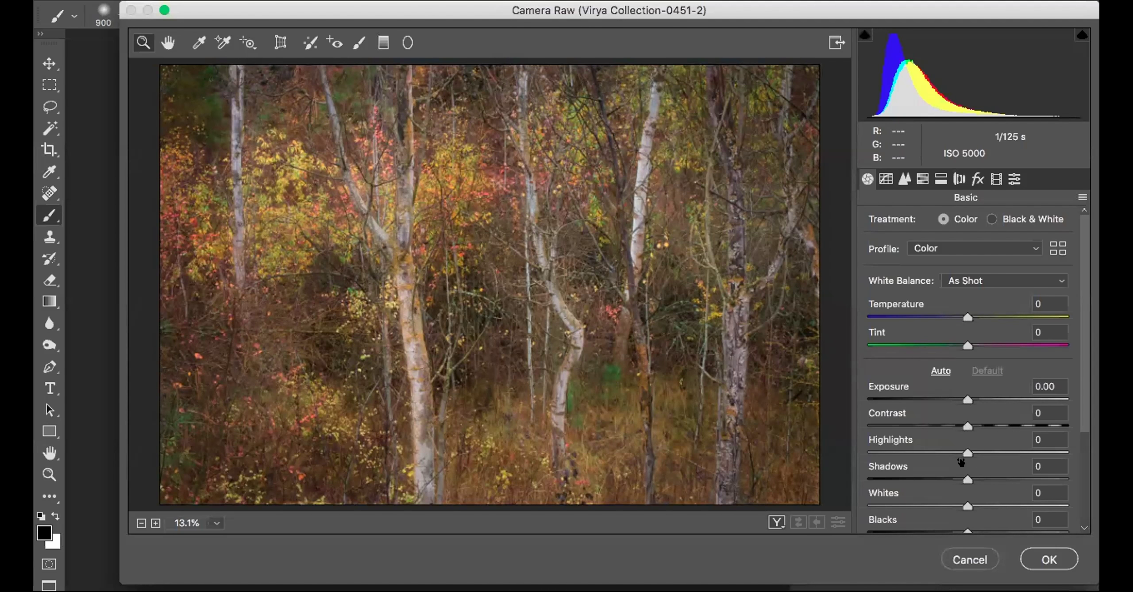
{"action": "scroll", "coordinate": [960, 463], "scroll_direction": "down", "scroll_amount": 5}
{"action": "left_click_drag", "start_coordinate": [959, 433], "coordinate": [1019, 442]}
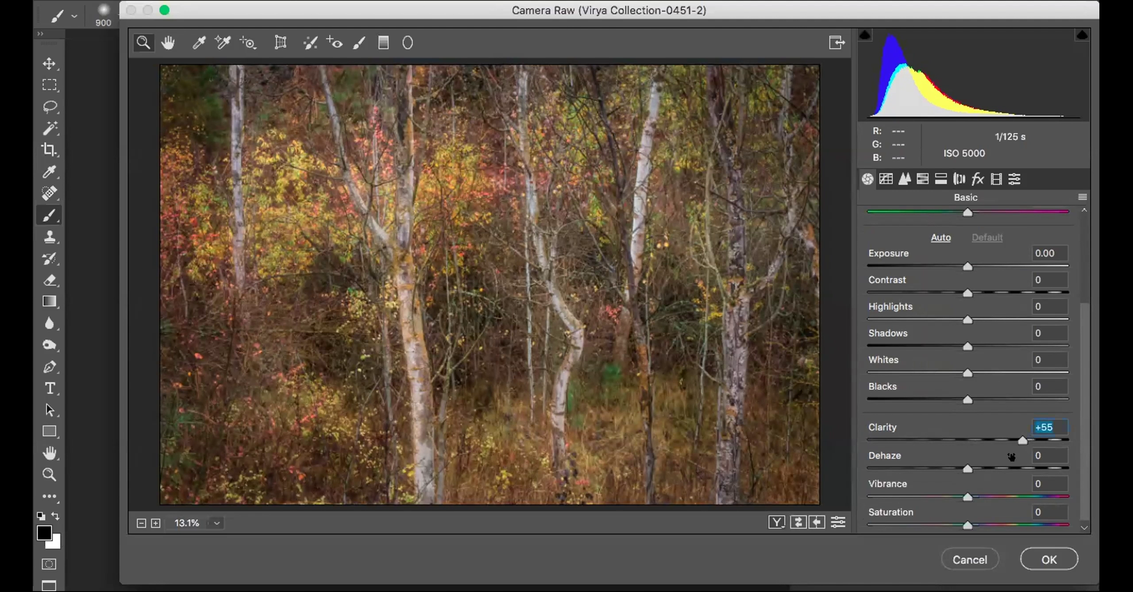
{"action": "left_click", "coordinate": [1036, 553]}
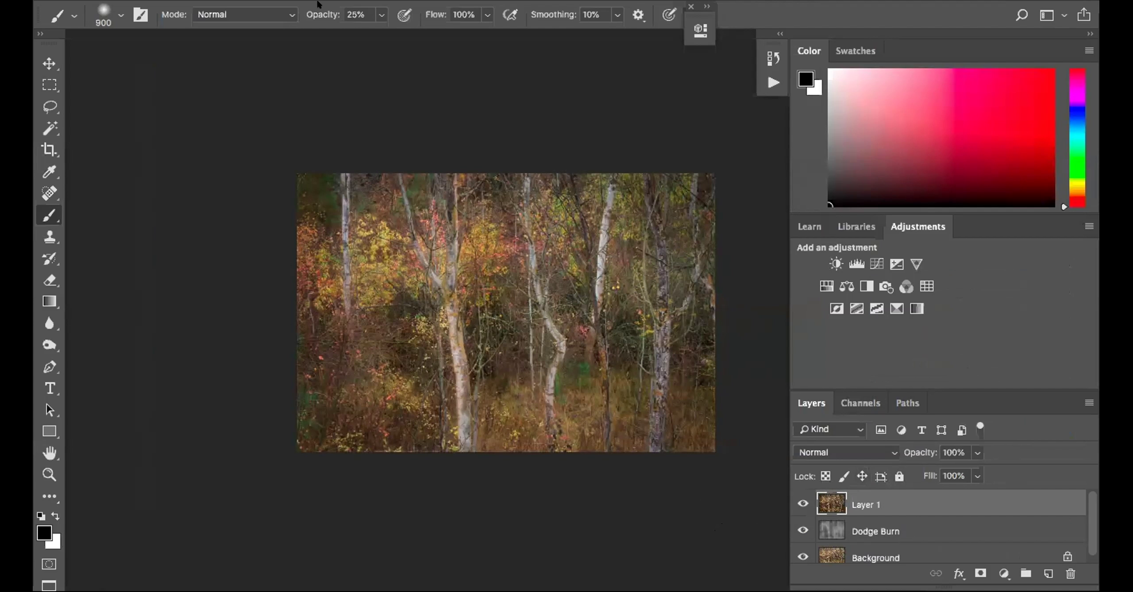
Duplicate Layer 1 as Layer 1 copy and reapply the last Camera Raw Filter to the copy
{"action": "left_click", "coordinate": [300, 0]}
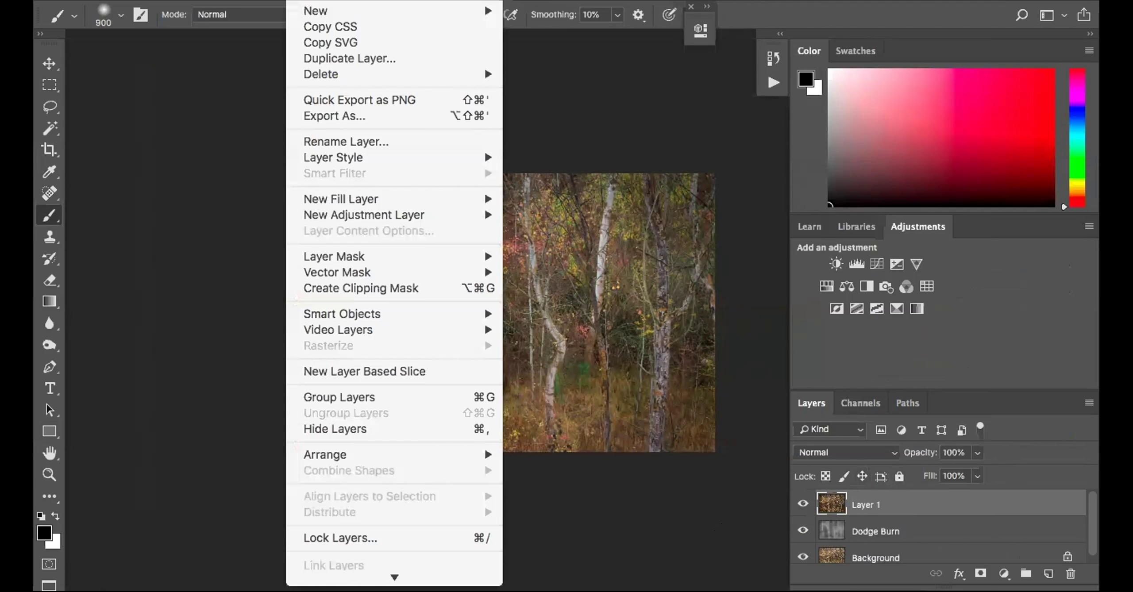
{"action": "left_click", "coordinate": [321, 53]}
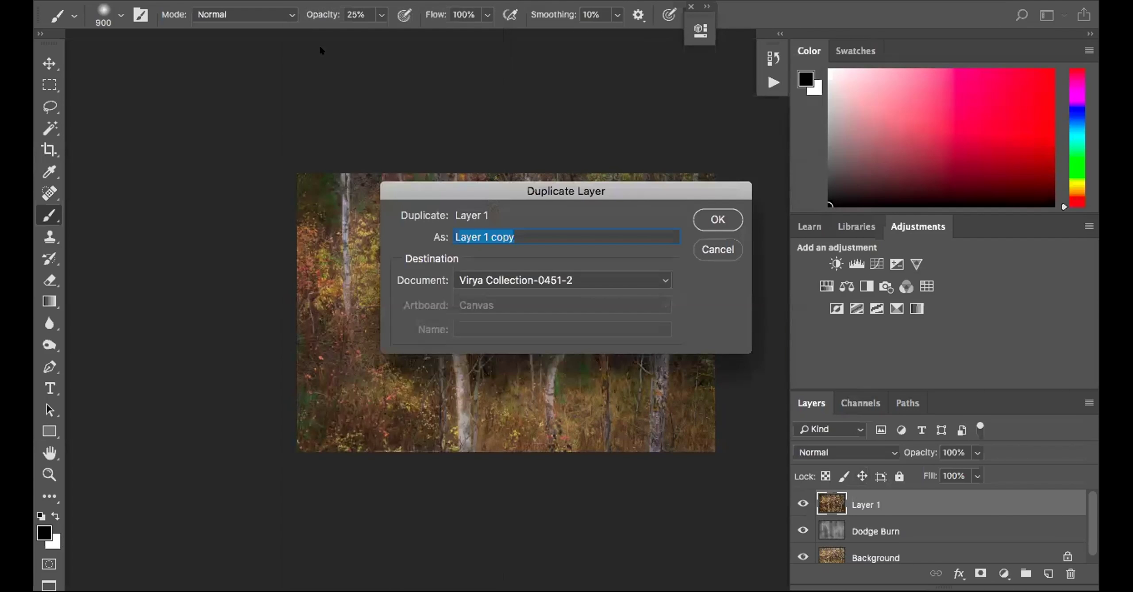
{"action": "left_click", "coordinate": [717, 219]}
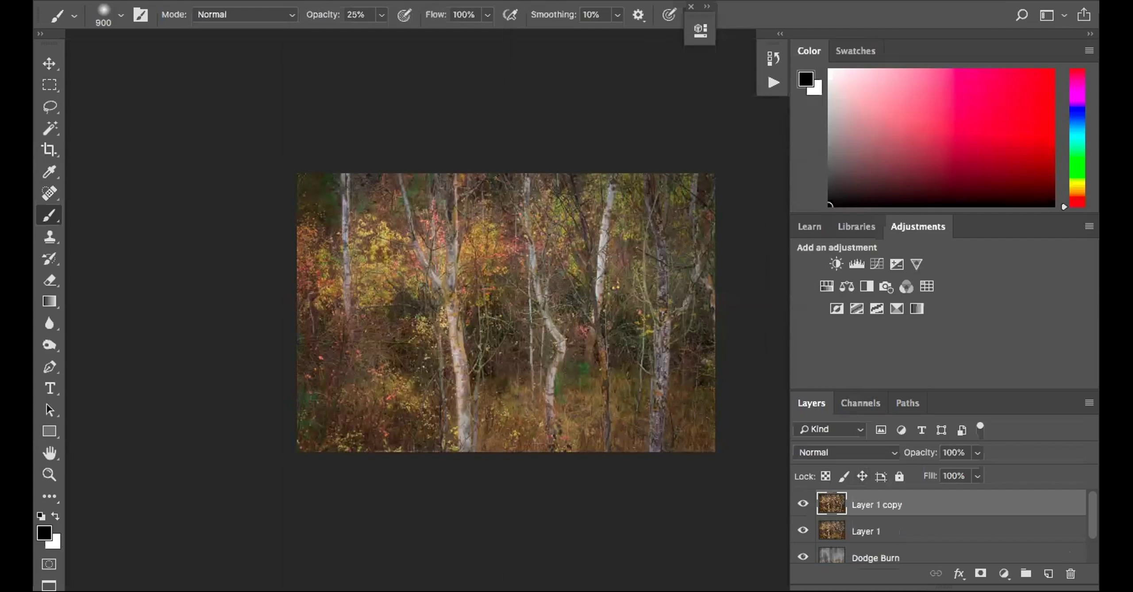
{"action": "left_click", "coordinate": [438, 0]}
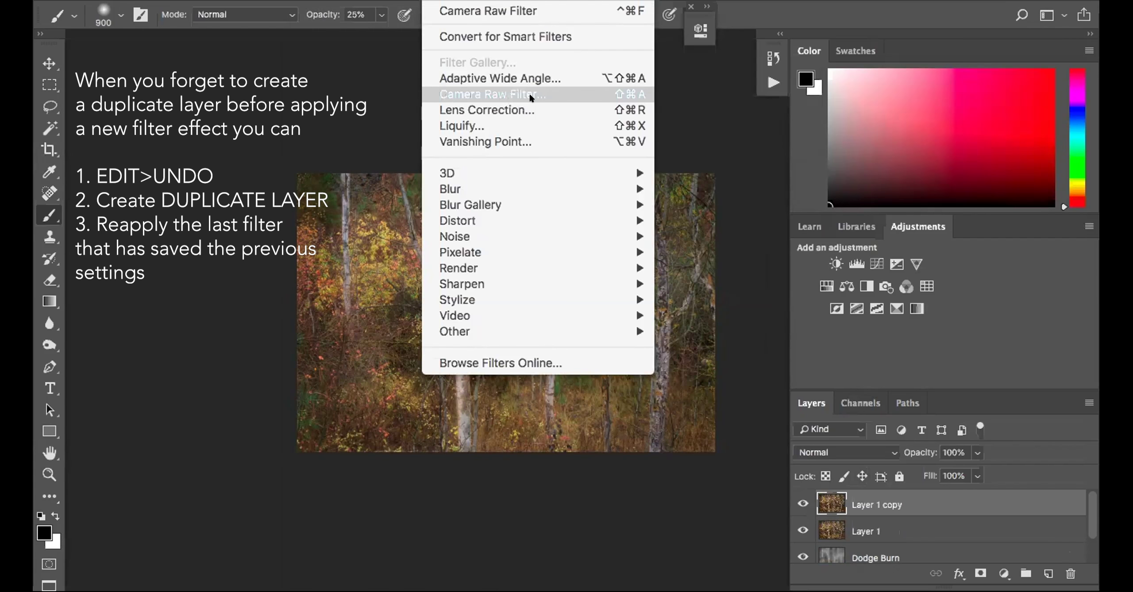
{"action": "left_click", "coordinate": [518, 5]}
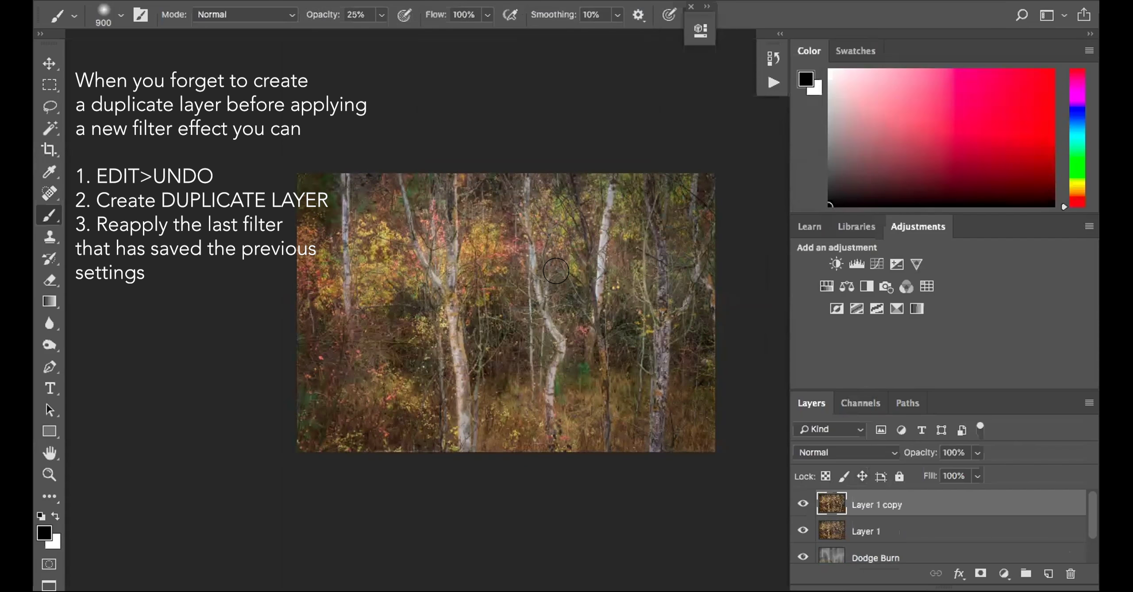
Compare the clarity effect by repeatedly switching Layer 1 copy's visibility off and on
{"action": "left_click", "coordinate": [802, 502]}
{"action": "left_click", "coordinate": [802, 502]}
{"action": "left_click", "coordinate": [802, 502]}
{"action": "left_click", "coordinate": [801, 502]}
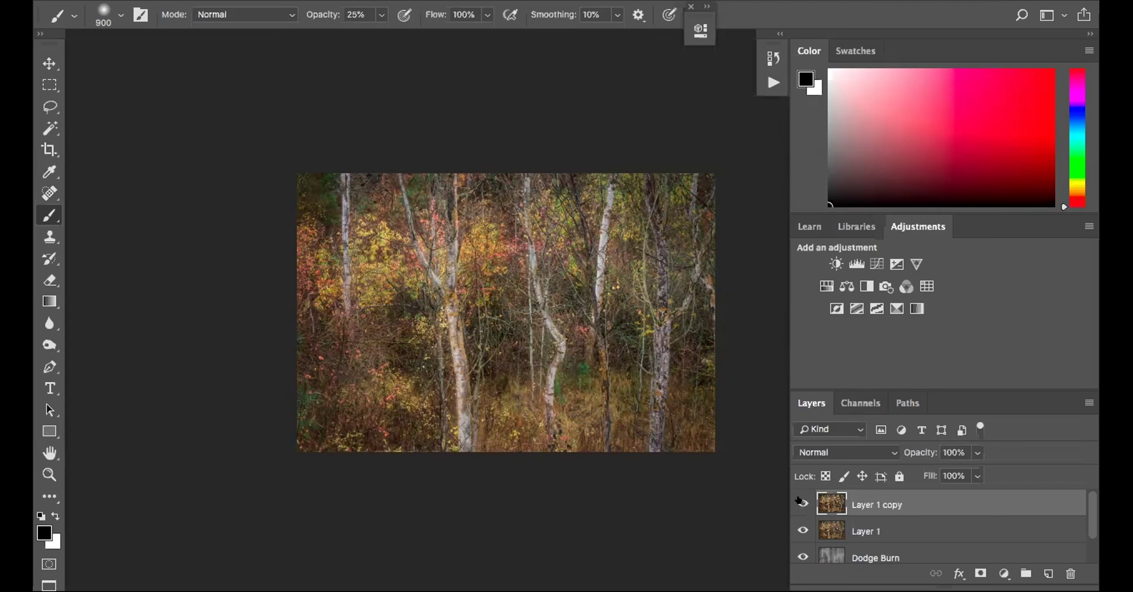
{"action": "left_click", "coordinate": [799, 502]}
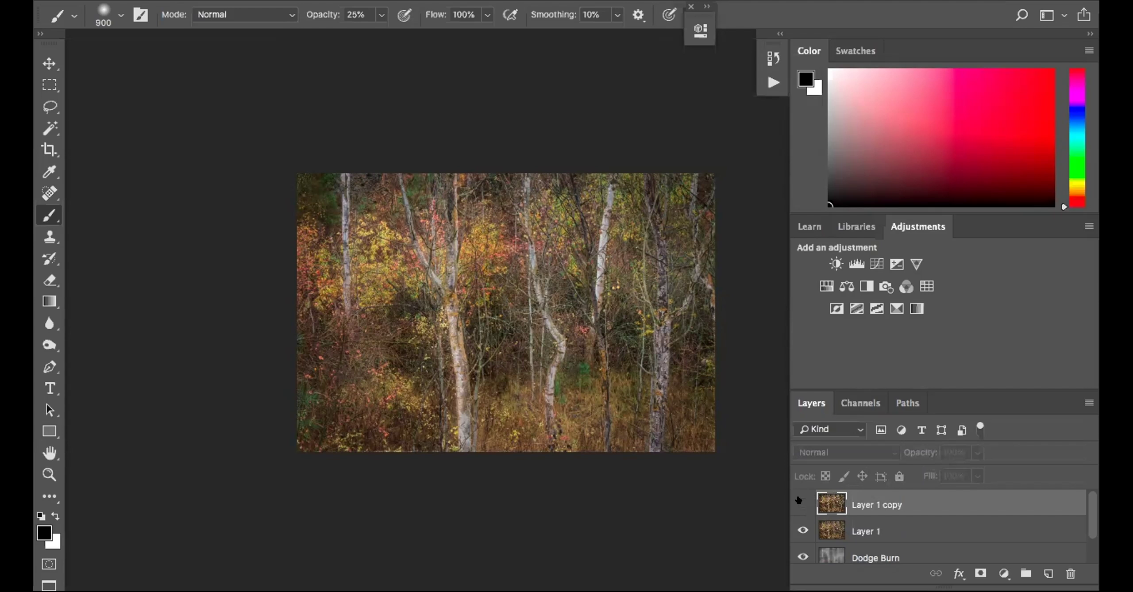
{"action": "left_click", "coordinate": [799, 502]}
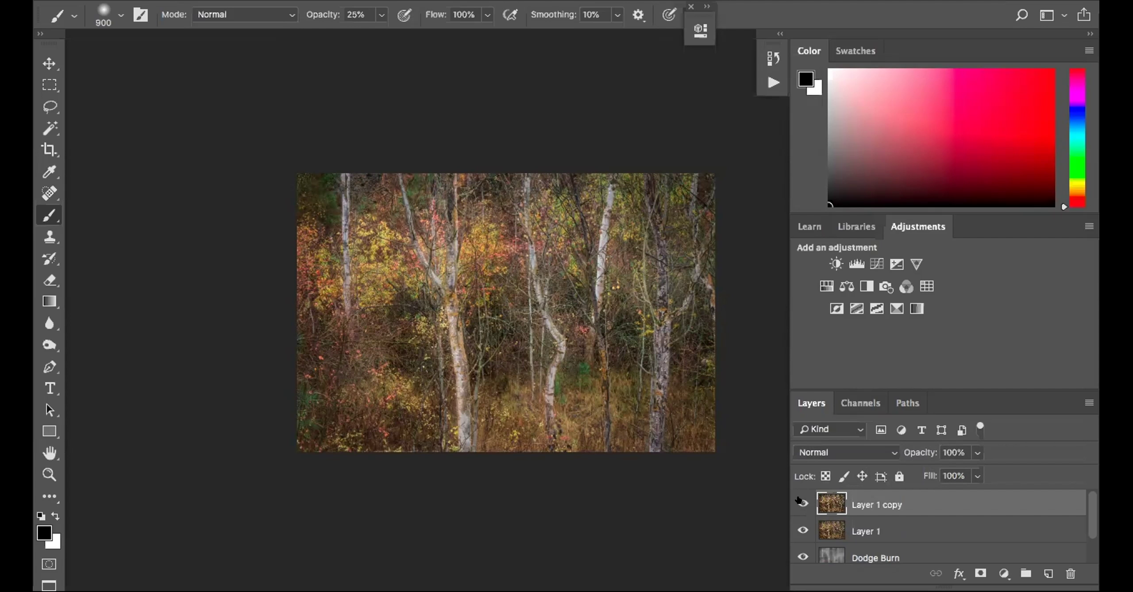
Lower Layer 1 copy's opacity to 47%, check it with the layer off and on, and review the layer stack
{"action": "left_click", "coordinate": [977, 452]}
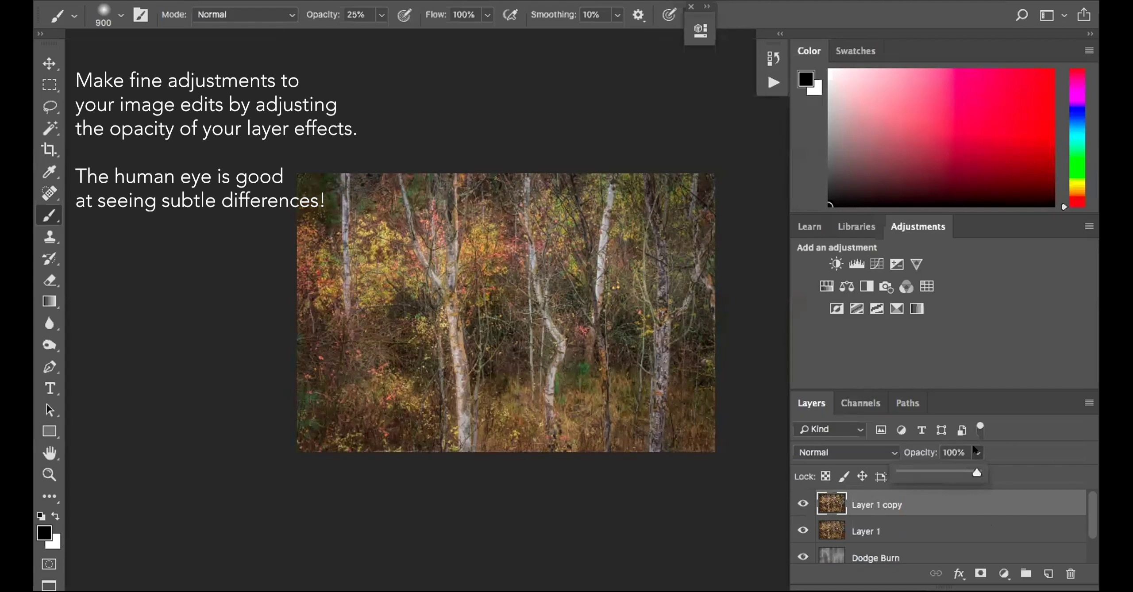
{"action": "left_click_drag", "start_coordinate": [974, 471], "coordinate": [932, 470]}
{"action": "left_click", "coordinate": [800, 501]}
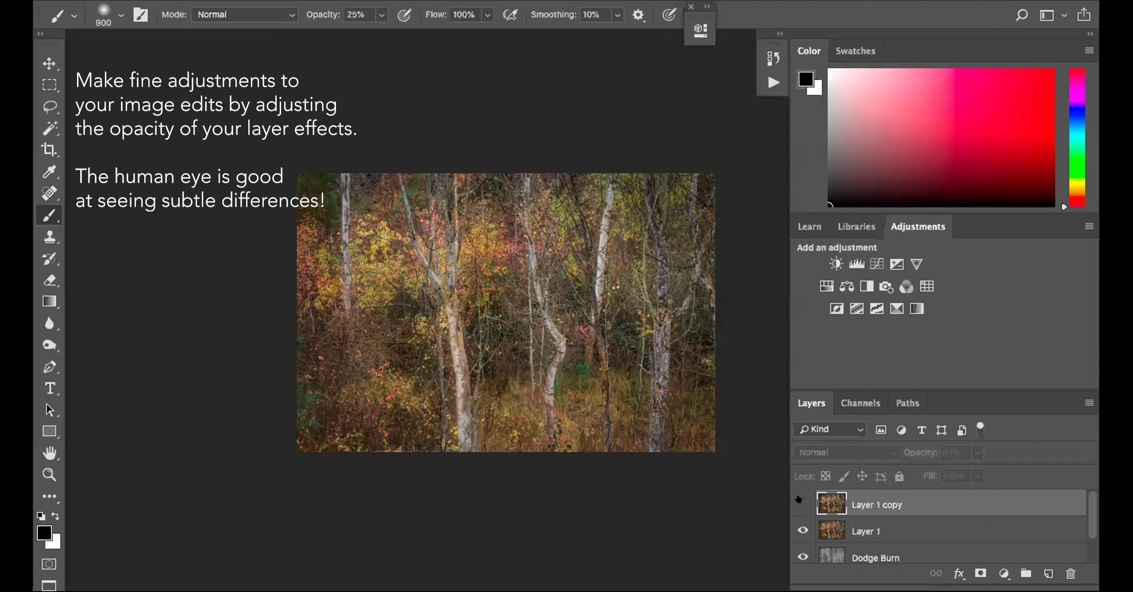
{"action": "left_click", "coordinate": [799, 501]}
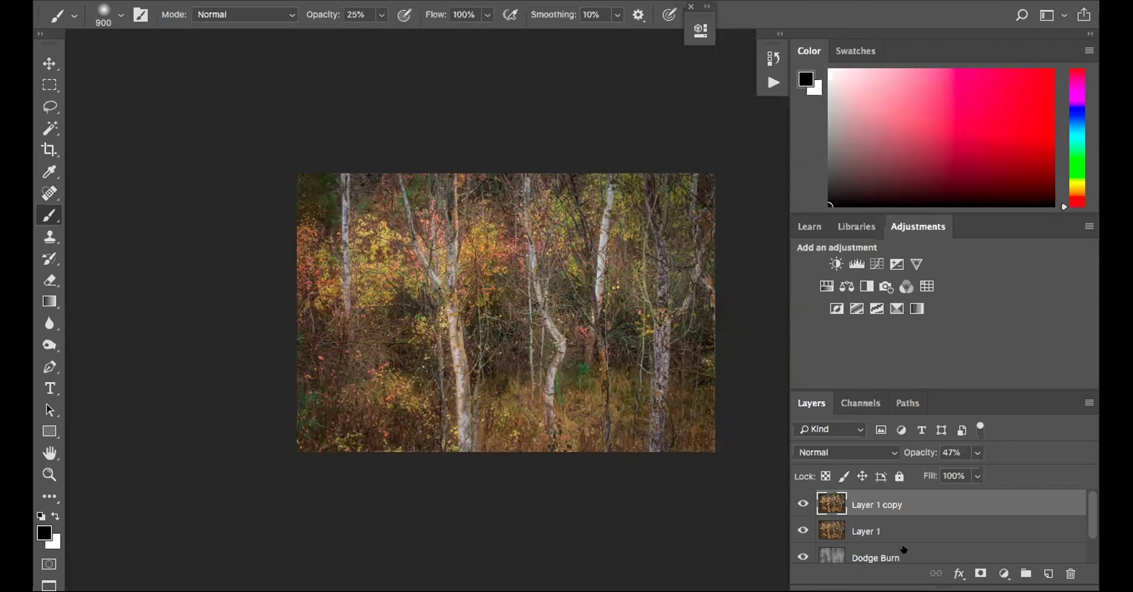
{"action": "scroll", "coordinate": [905, 546], "scroll_direction": "down", "scroll_amount": 1}
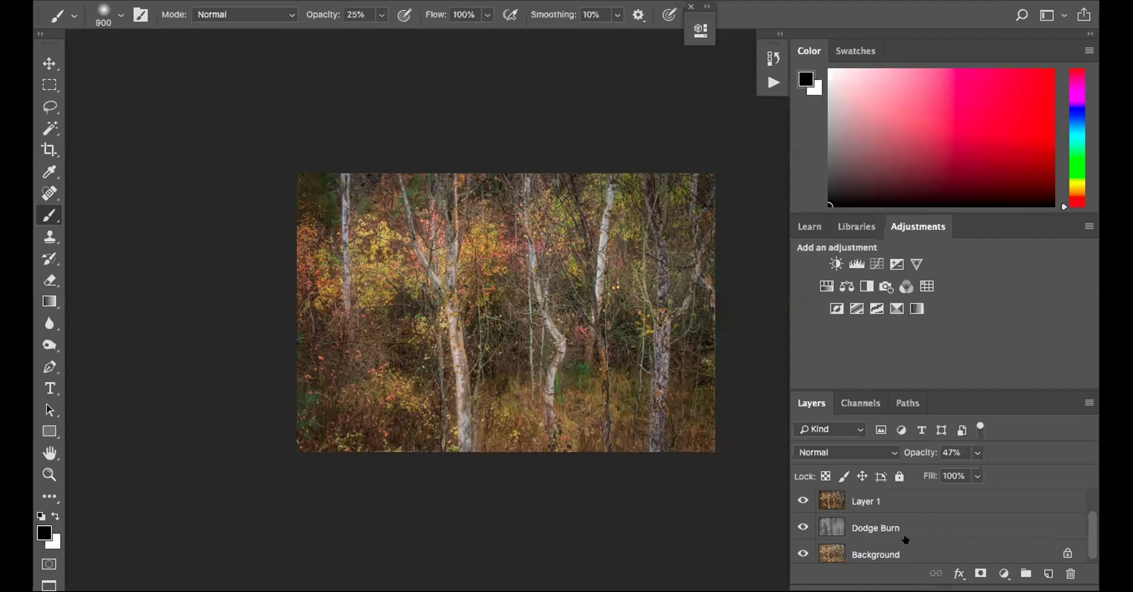
{"action": "scroll", "coordinate": [906, 540], "scroll_direction": "up", "scroll_amount": 1}
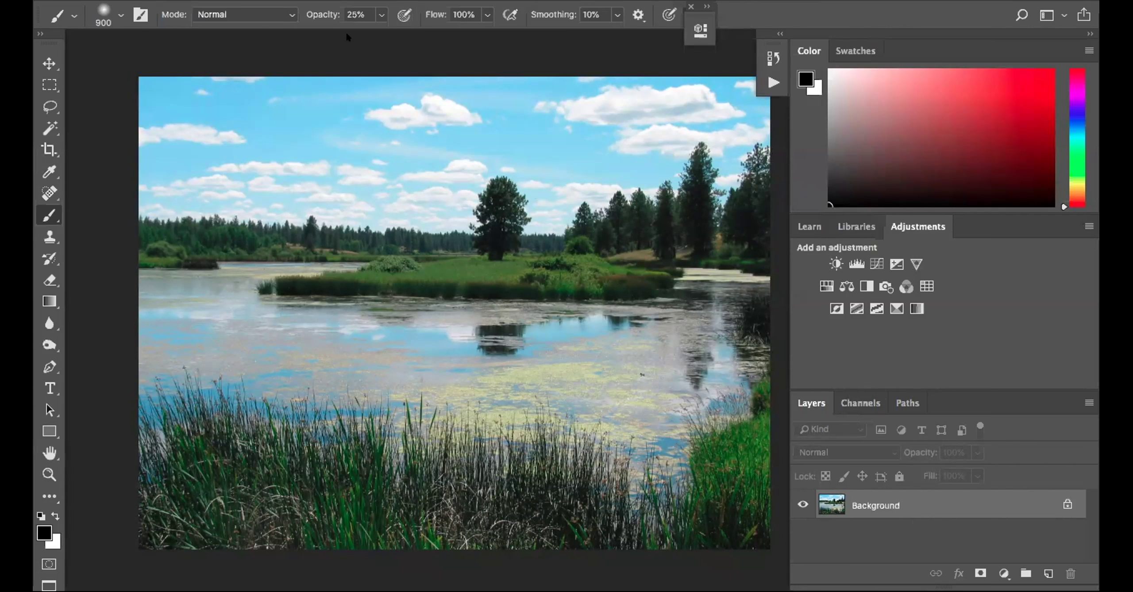
Duplicate the lake photo's Background layer as Burn and set the new layer's blend mode to Multiply
{"action": "left_click", "coordinate": [306, 3]}
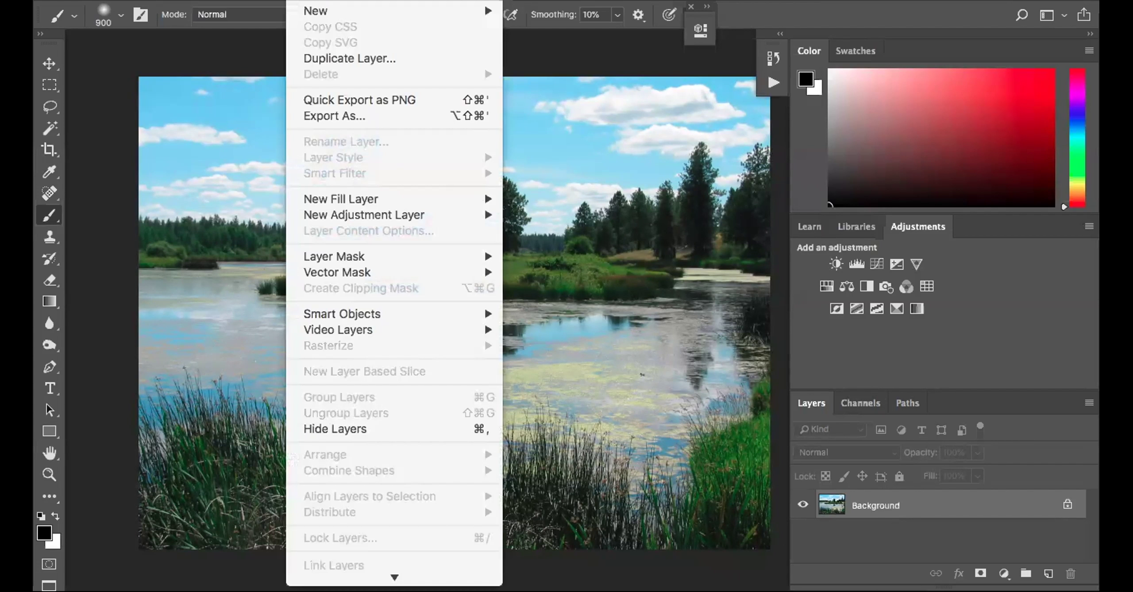
{"action": "left_click", "coordinate": [329, 52]}
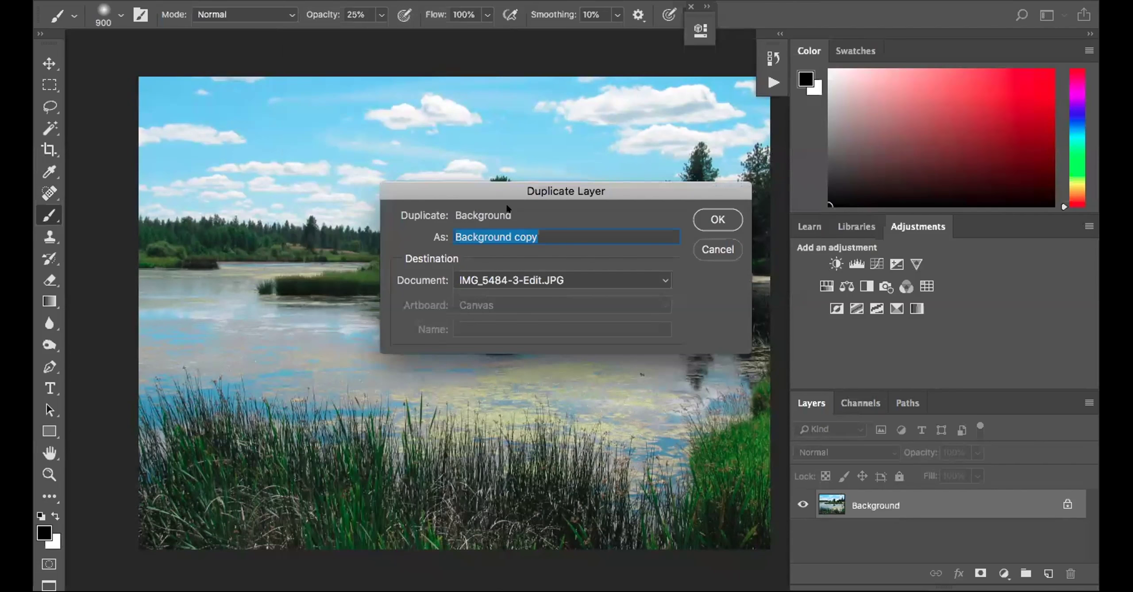
{"action": "type", "text": "Burns"}
{"action": "key", "text": "BackSpace"}
{"action": "key", "text": "BackSpace"}
{"action": "type", "text": "n"}
{"action": "key", "text": "Return"}
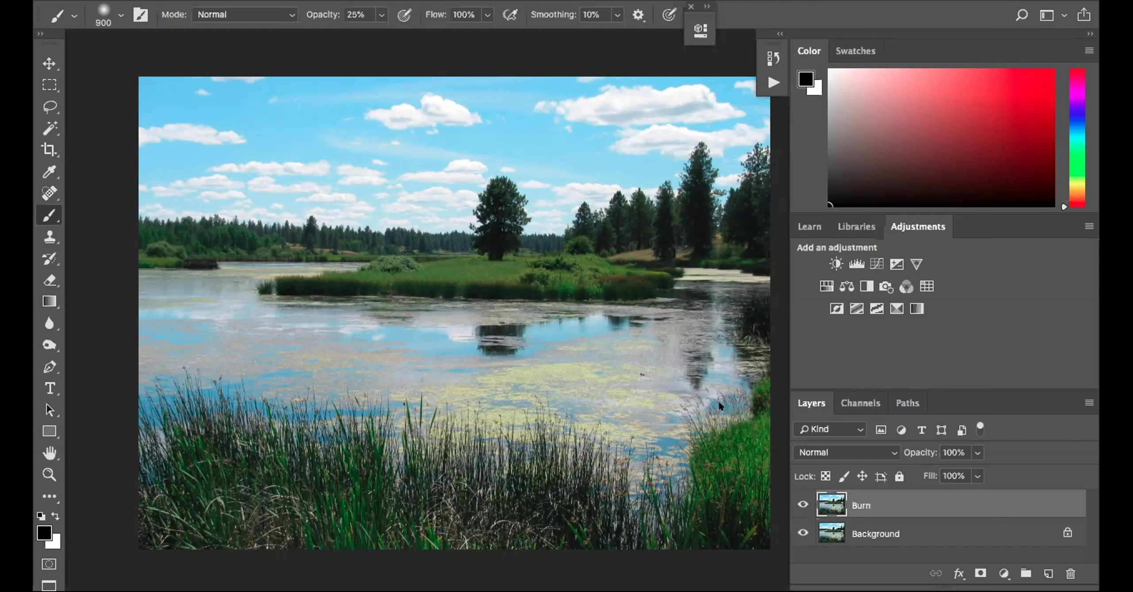
{"action": "left_click", "coordinate": [848, 447]}
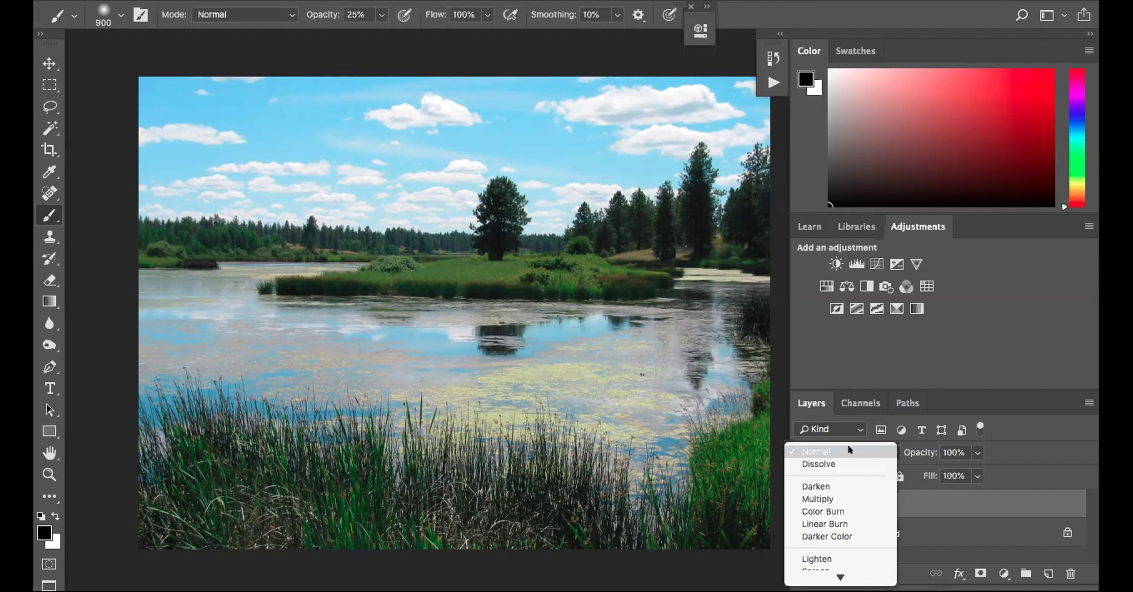
{"action": "left_click", "coordinate": [825, 496]}
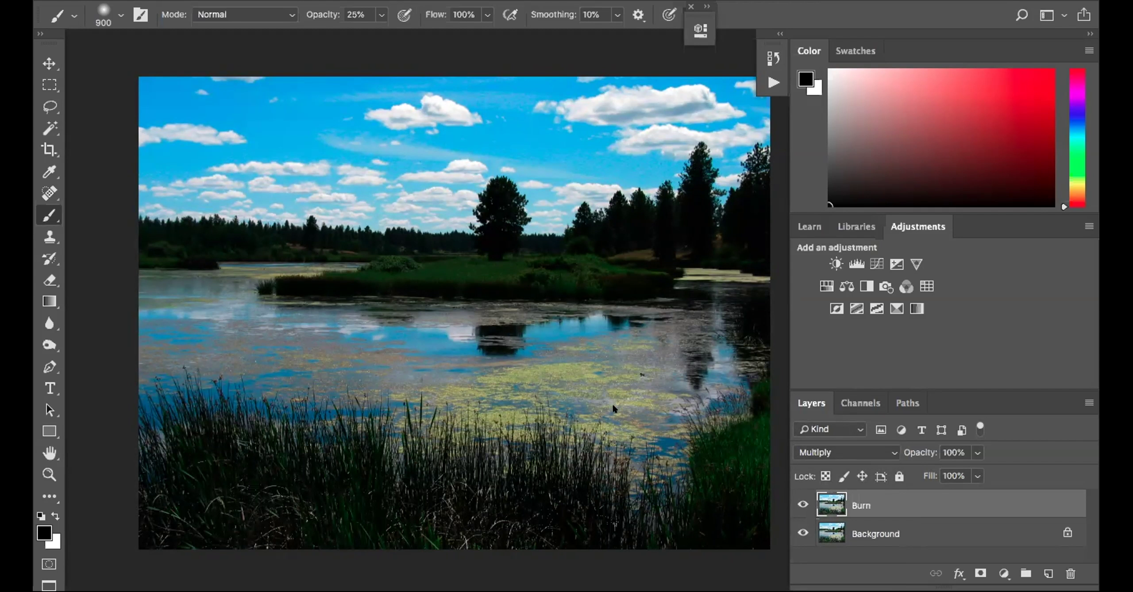
{"action": "left_click", "coordinate": [305, 1]}
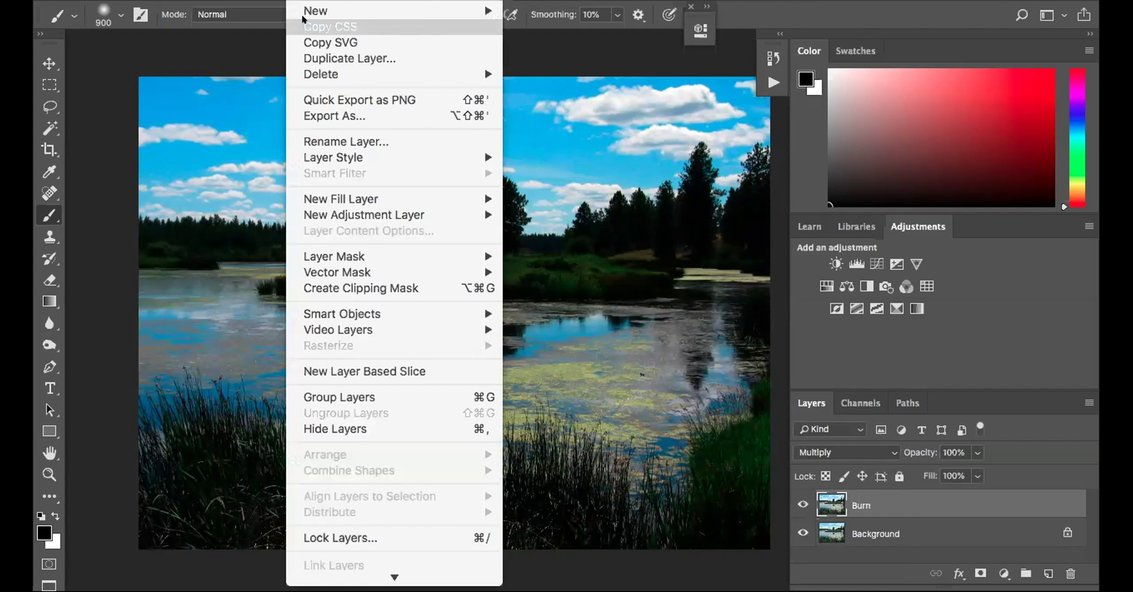
{"action": "mouse_move", "coordinate": [334, 249]}
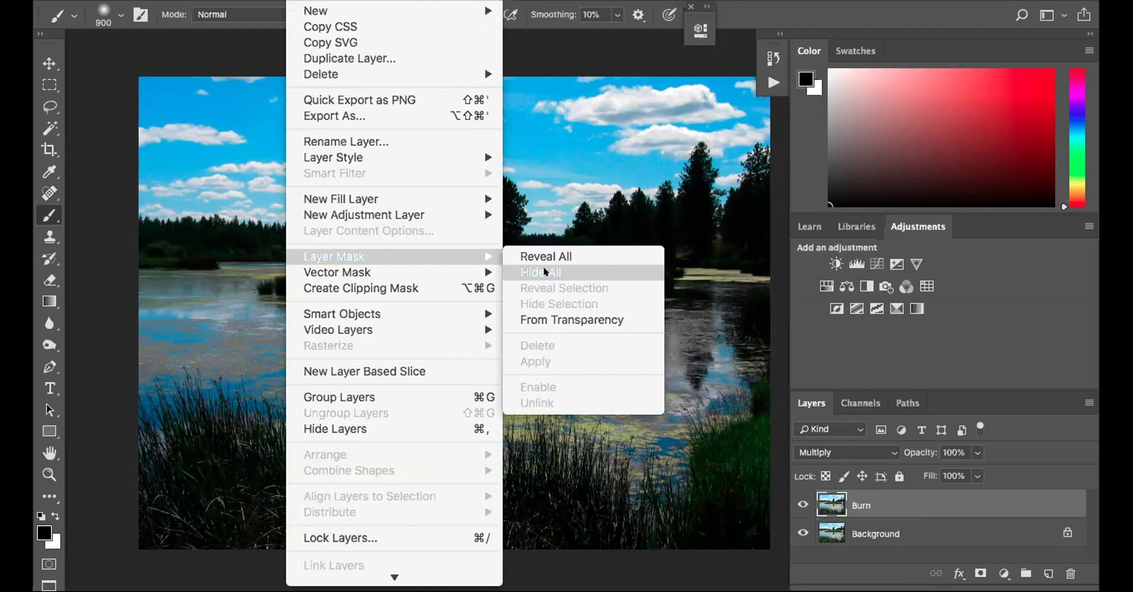
{"action": "left_click", "coordinate": [146, 44]}
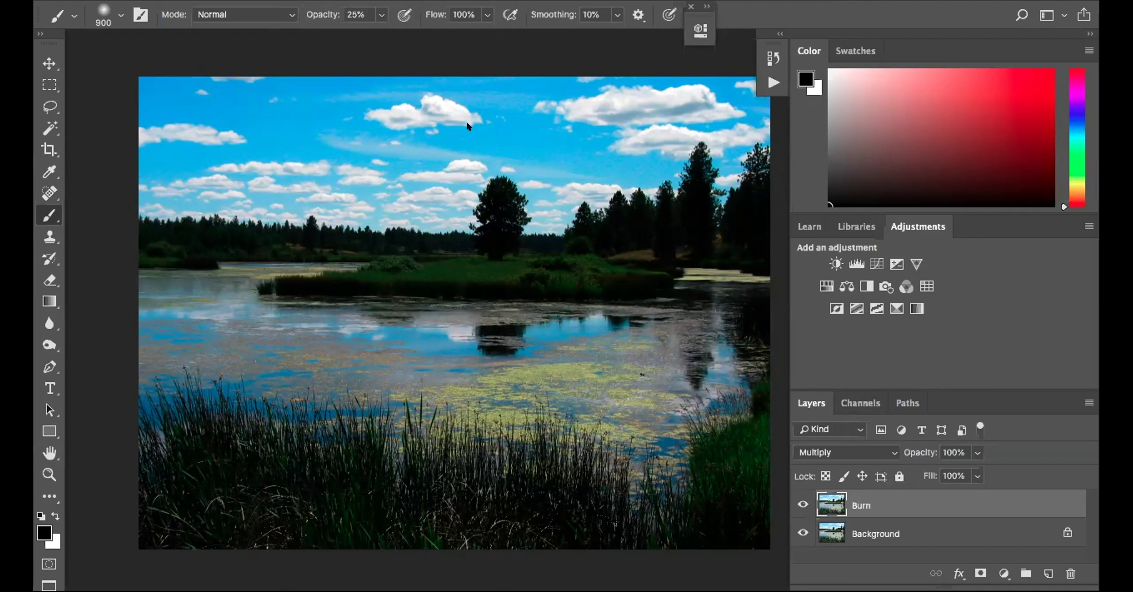
Add a Reveal All layer mask to the Burn layer
{"action": "left_click", "coordinate": [309, 1]}
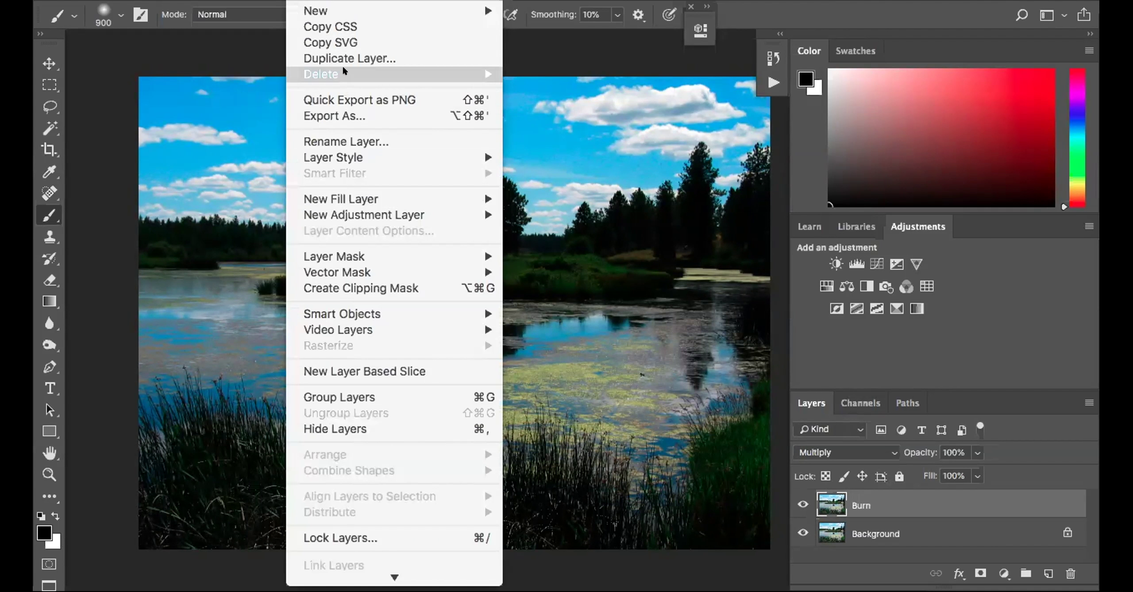
{"action": "mouse_move", "coordinate": [344, 70]}
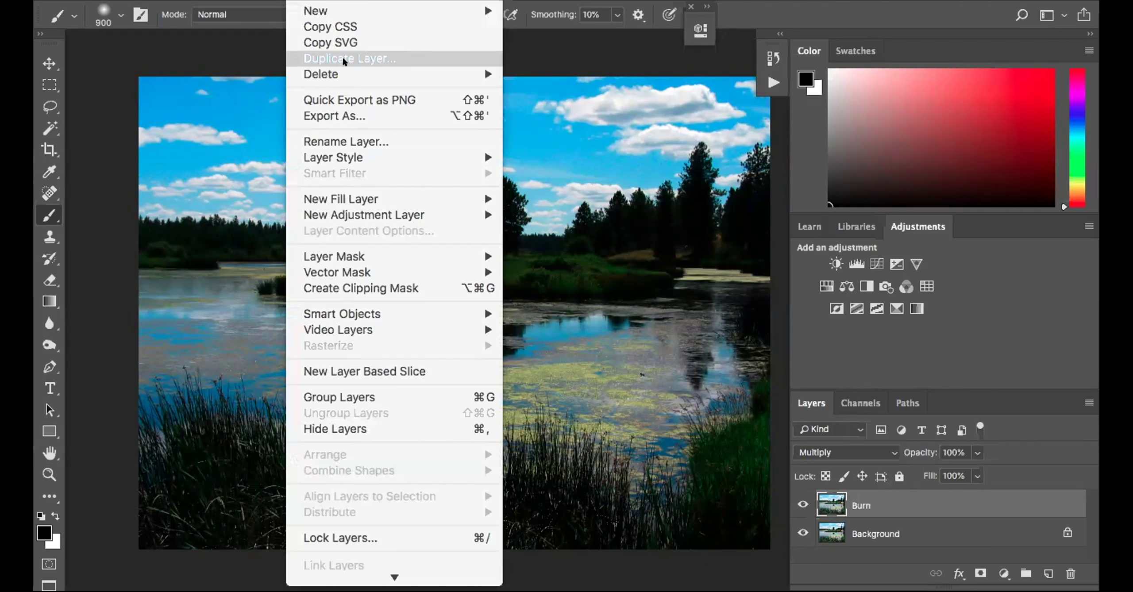
{"action": "mouse_move", "coordinate": [372, 257]}
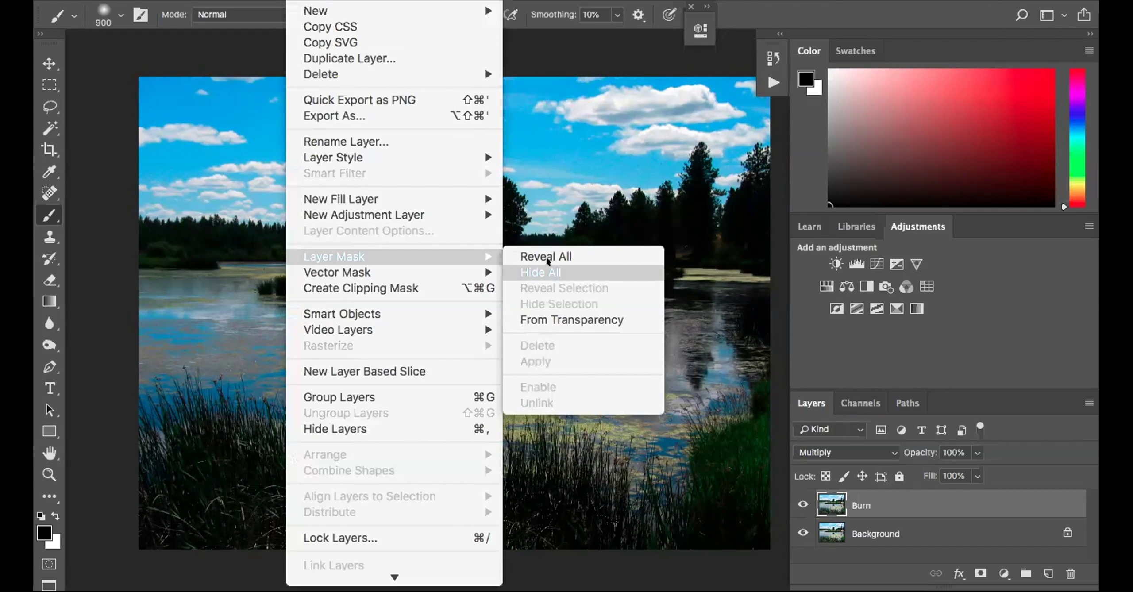
{"action": "left_click", "coordinate": [553, 256]}
{"action": "key", "text": "x"}
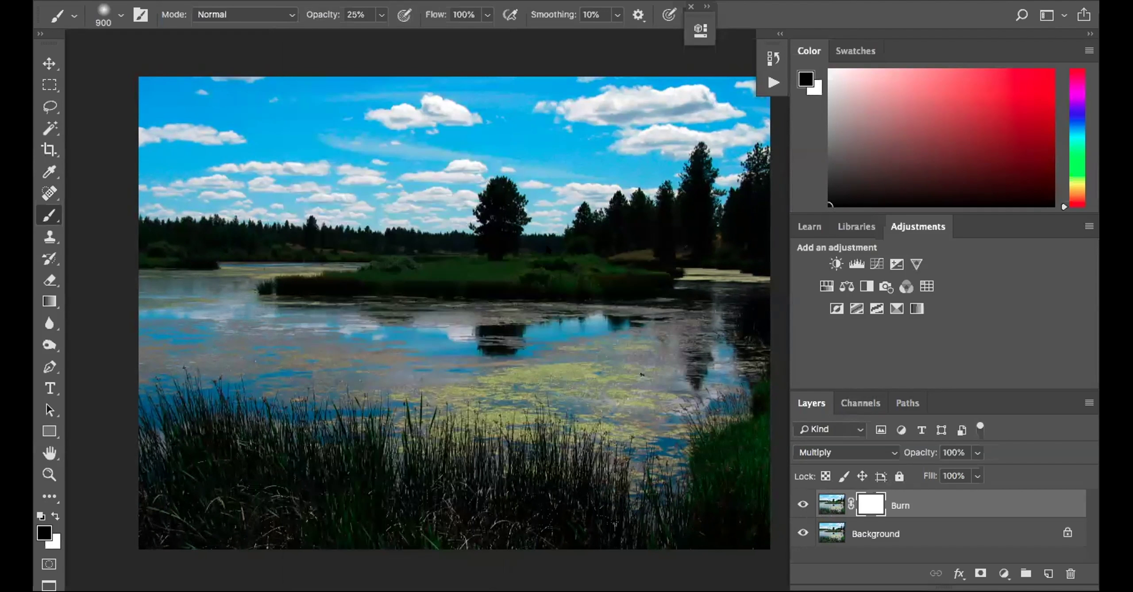
Paint black on the Burn mask over the distant treeline and the island with a 400 px brush at 25% opacity
{"action": "key", "text": "bracketleft"}
{"action": "key", "text": "bracketleft"}
{"action": "key", "text": "bracketleft"}
{"action": "mouse_move", "coordinate": [451, 249]}
{"action": "left_mouse_down"}
{"action": "mouse_move", "coordinate": [164, 252]}
{"action": "mouse_move", "coordinate": [288, 256]}
{"action": "left_mouse_up"}
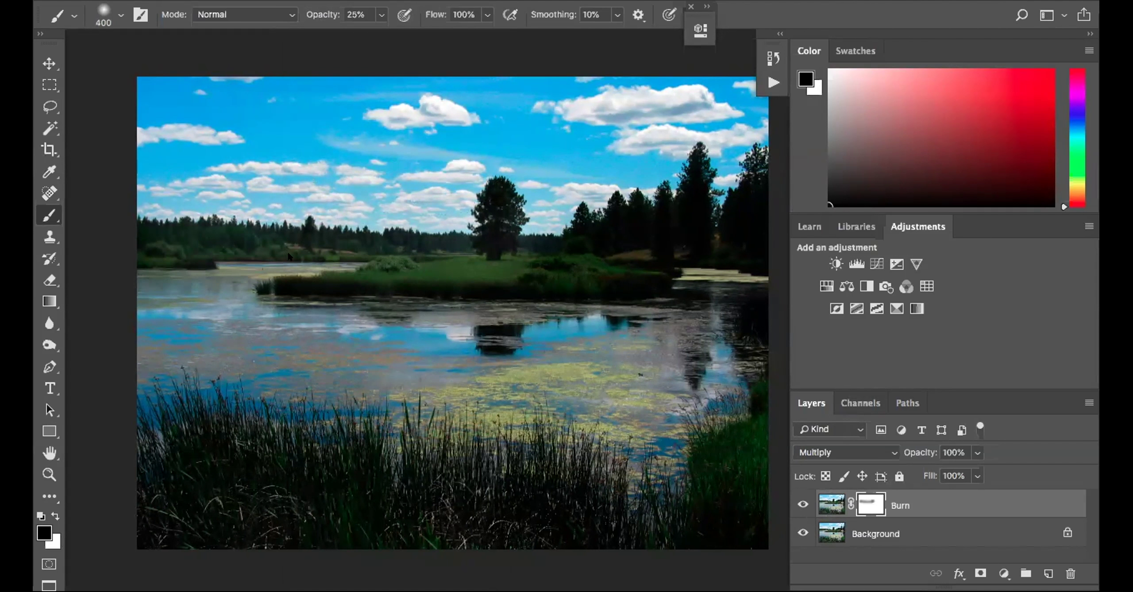
{"action": "left_click_drag", "start_coordinate": [611, 256], "coordinate": [647, 252]}
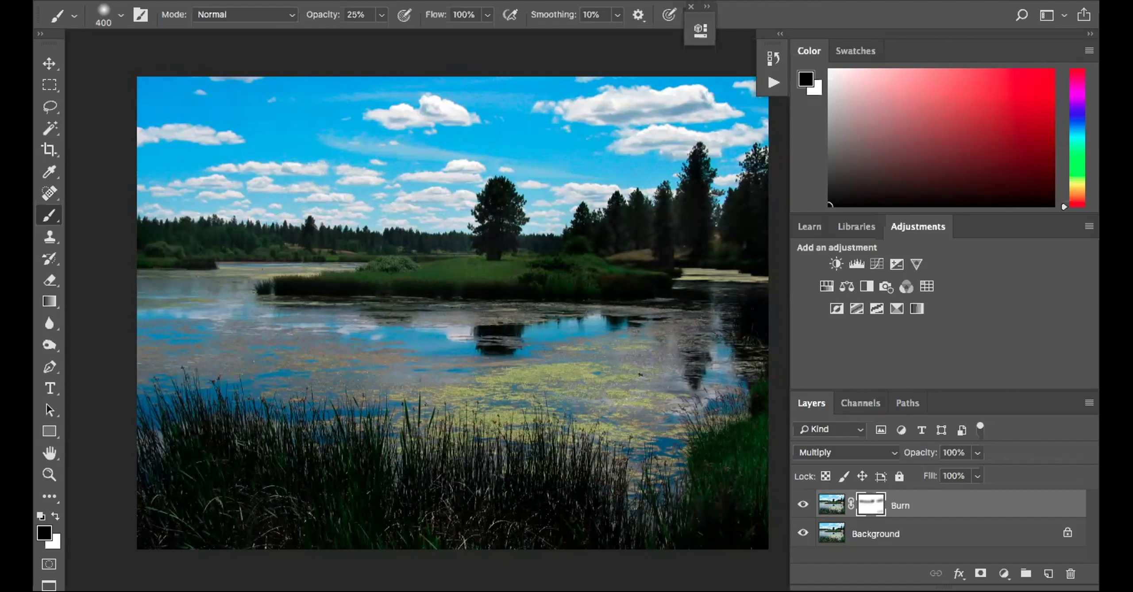
Paint black on the Burn mask over the foreground reeds and reduce the brush size to 200 px
{"action": "mouse_move", "coordinate": [422, 469]}
{"action": "left_mouse_down"}
{"action": "mouse_move", "coordinate": [345, 488]}
{"action": "mouse_move", "coordinate": [199, 497]}
{"action": "left_mouse_up"}
{"action": "scroll", "coordinate": [447, 312], "scroll_direction": "right", "scroll_amount": 1}
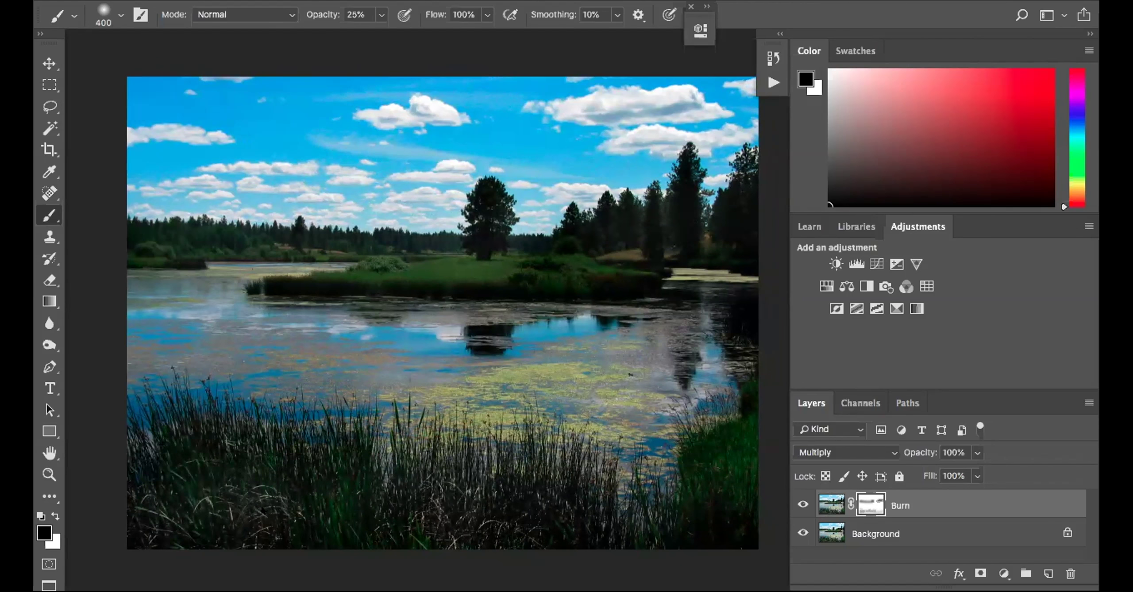
{"action": "scroll", "coordinate": [395, 553], "scroll_direction": "right", "scroll_amount": 1}
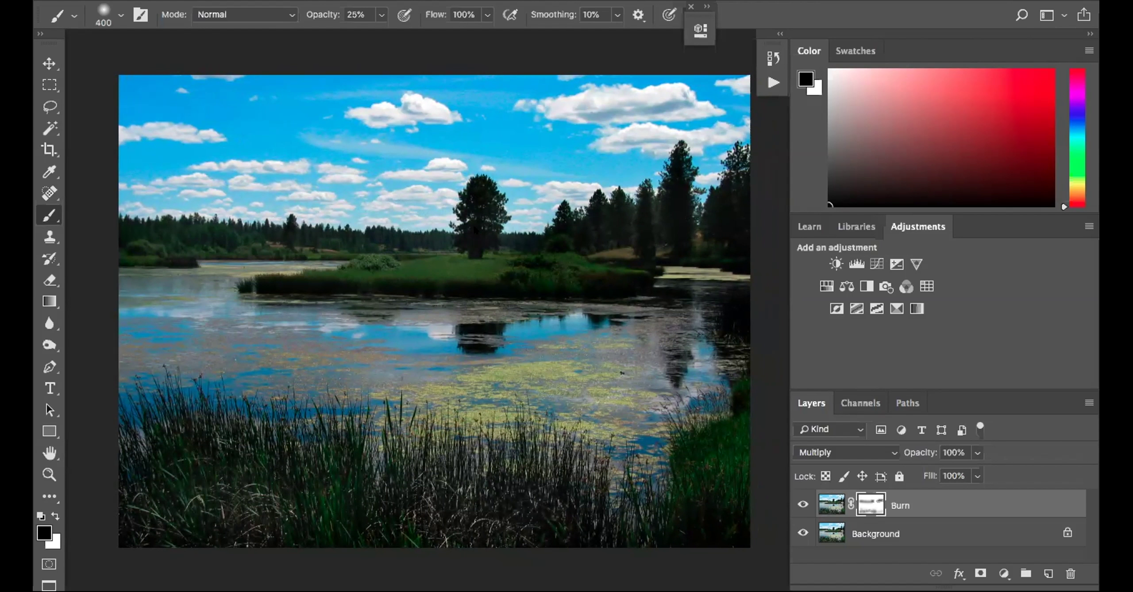
{"action": "key", "text": "bracketleft"}
{"action": "key", "text": "bracketleft"}
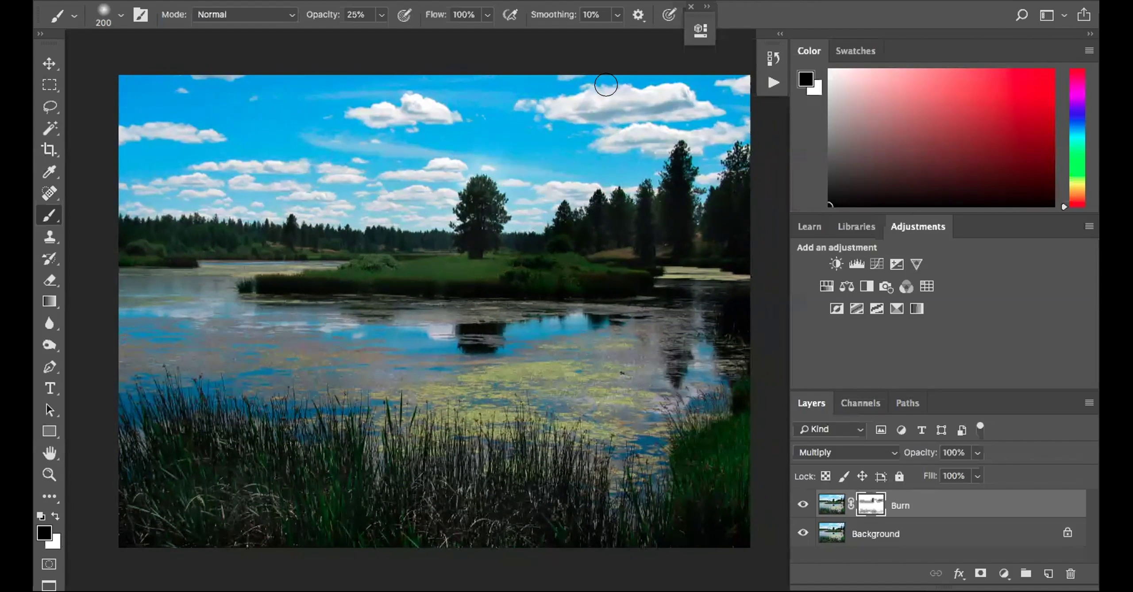
Open the document's history, step back through the most recent brush strokes, and collapse the history list
{"action": "left_click", "coordinate": [551, 1]}
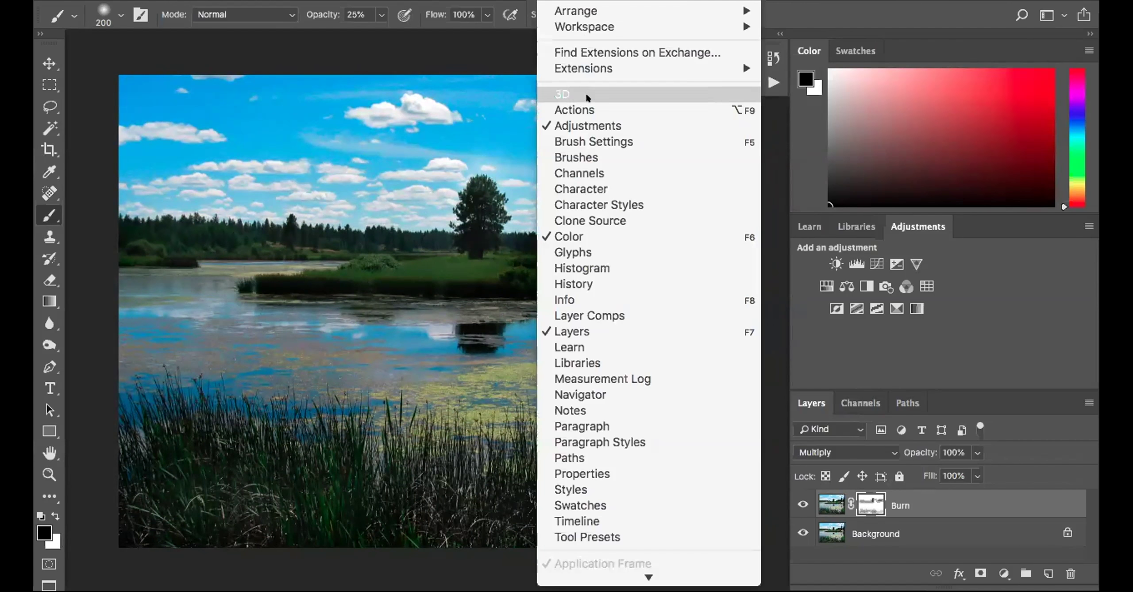
{"action": "left_click", "coordinate": [581, 283]}
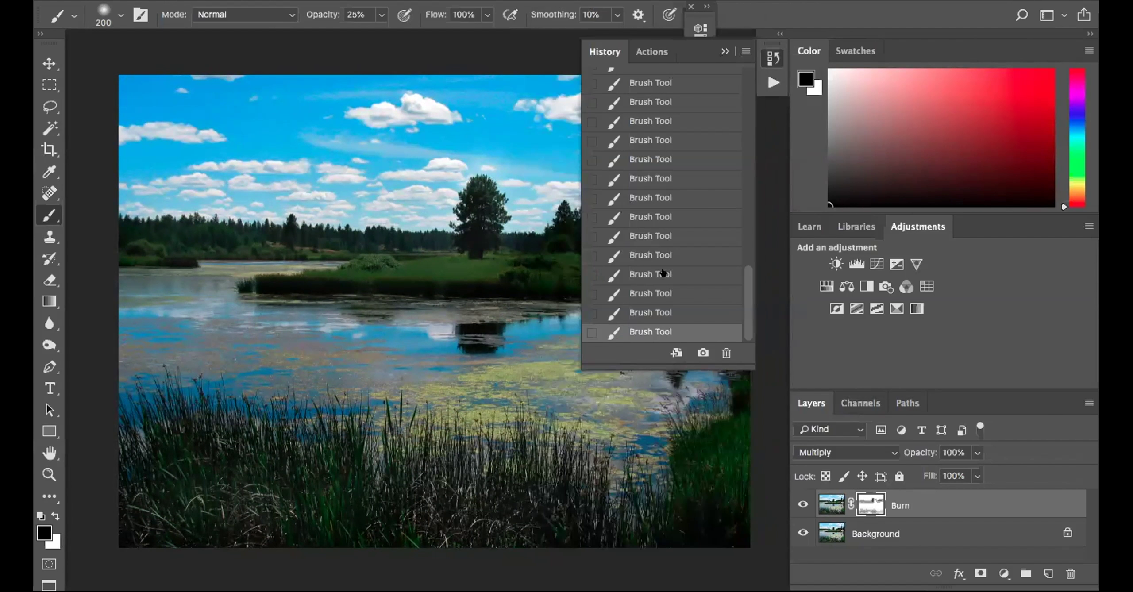
{"action": "left_click", "coordinate": [665, 216]}
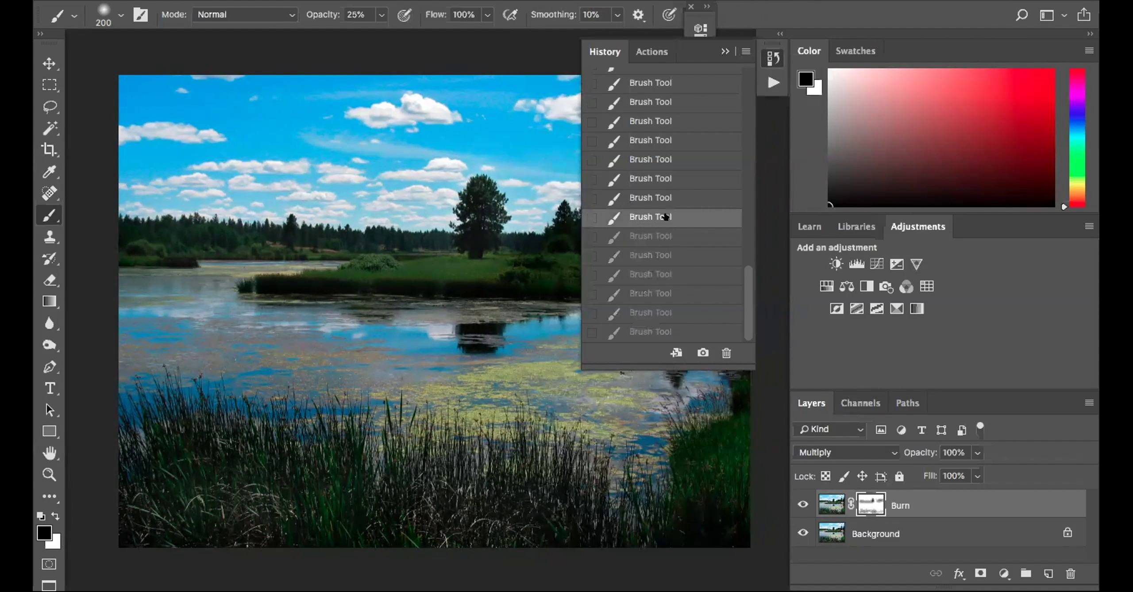
{"action": "left_click", "coordinate": [669, 138]}
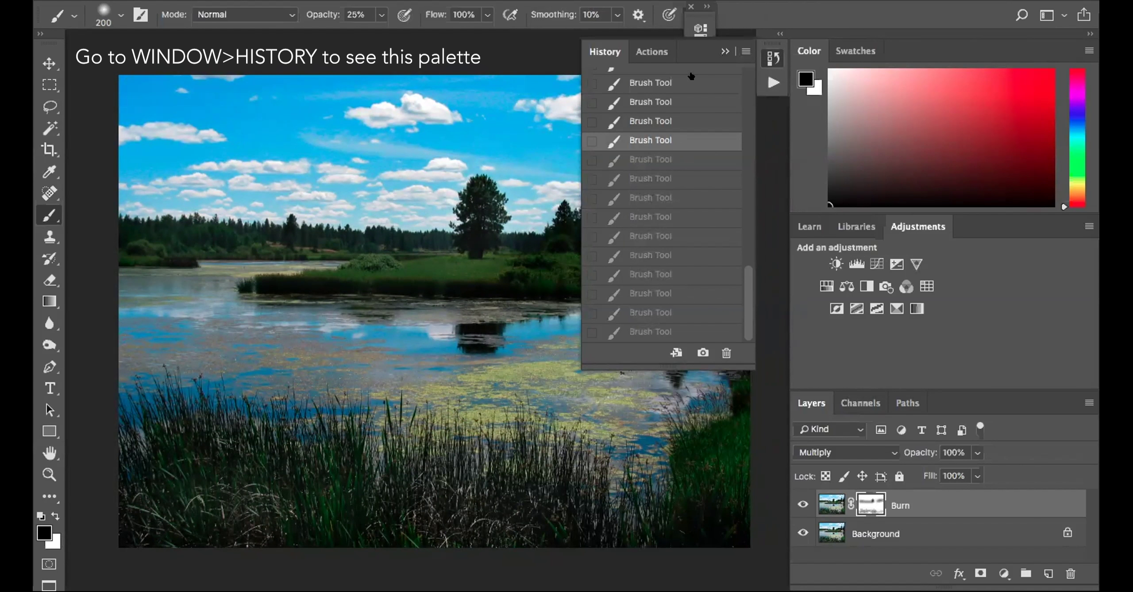
{"action": "left_click", "coordinate": [724, 51]}
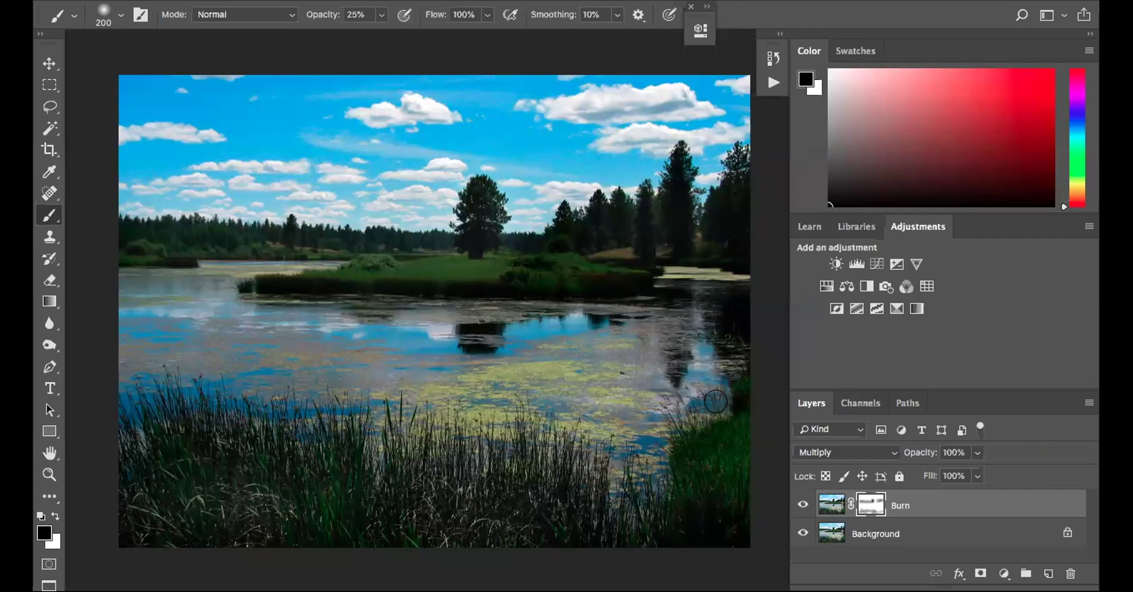
Open Blending Options for the Burn layer and move the Layer Style dialog aside to uncover the photo
{"action": "left_click", "coordinate": [823, 501]}
{"action": "left_click", "coordinate": [1088, 403]}
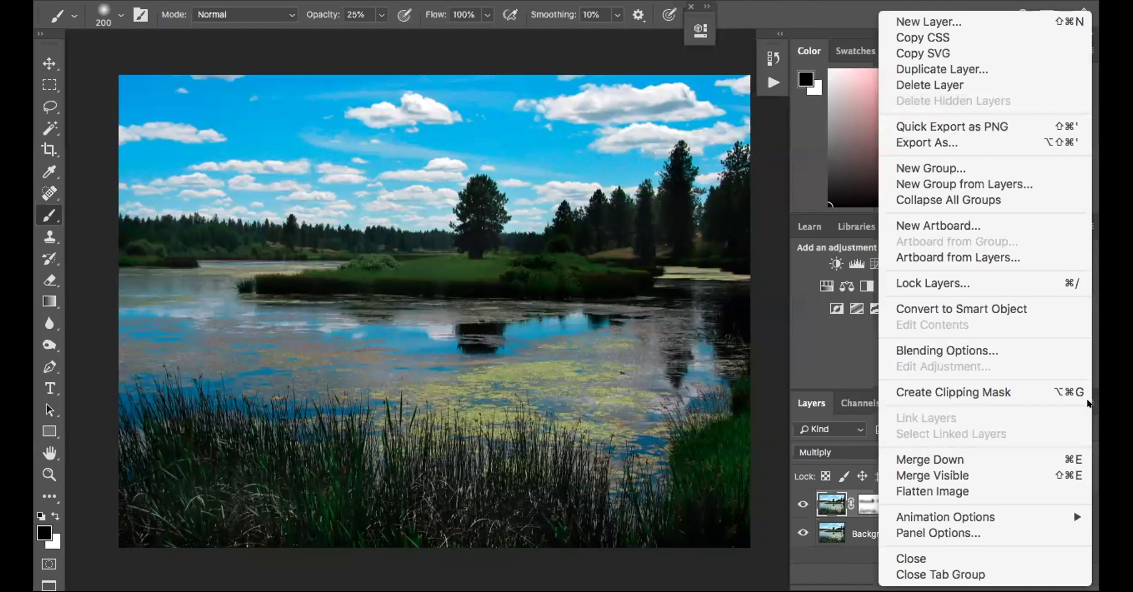
{"action": "left_click", "coordinate": [814, 502]}
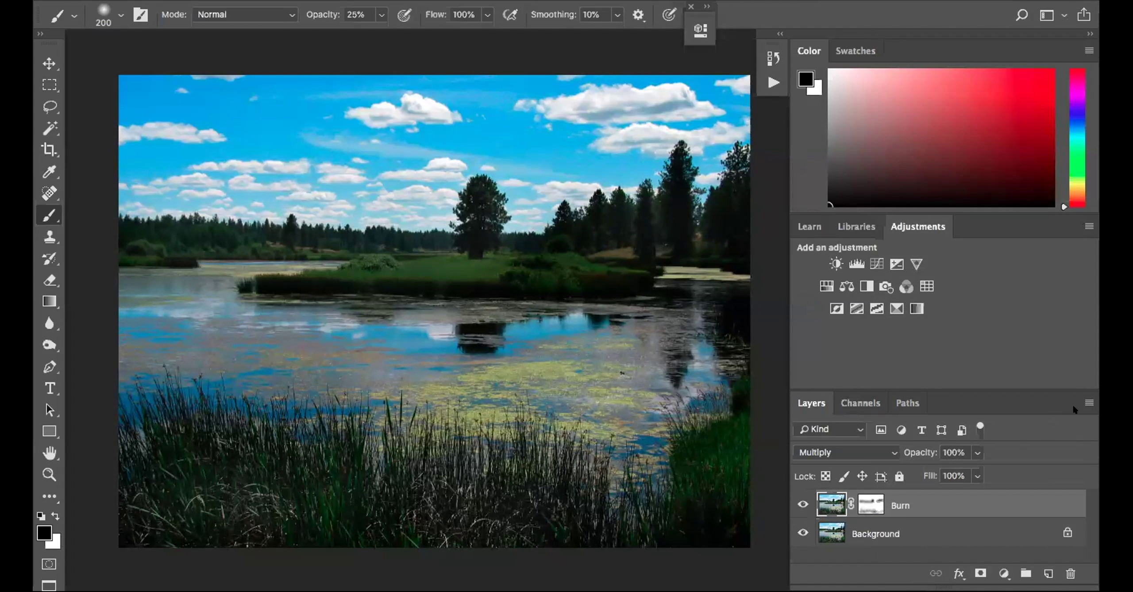
{"action": "left_click", "coordinate": [1089, 402]}
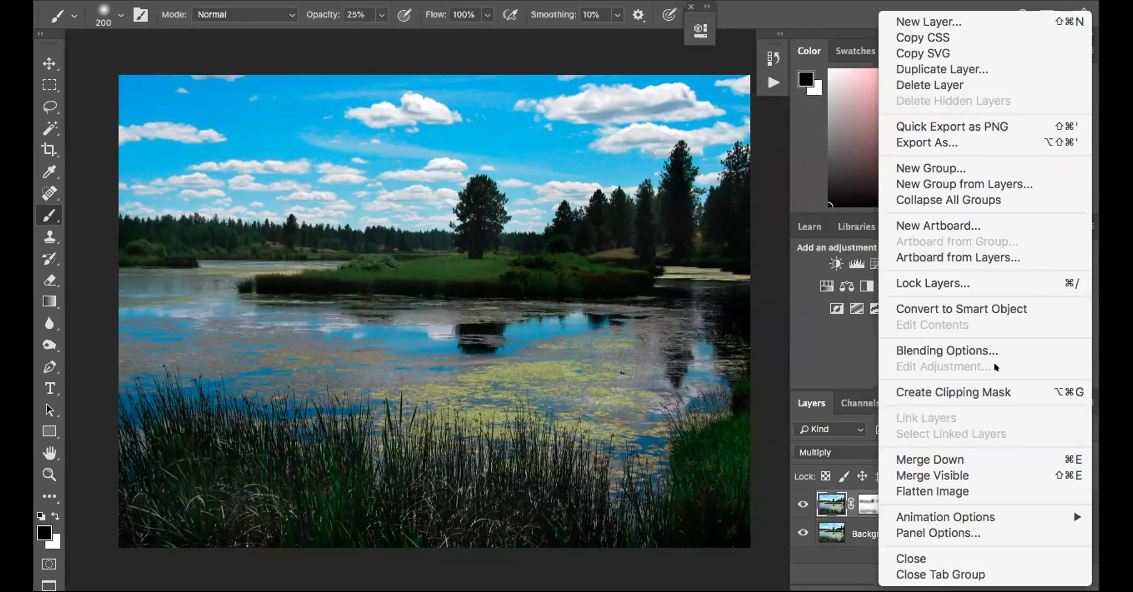
{"action": "left_click", "coordinate": [959, 350]}
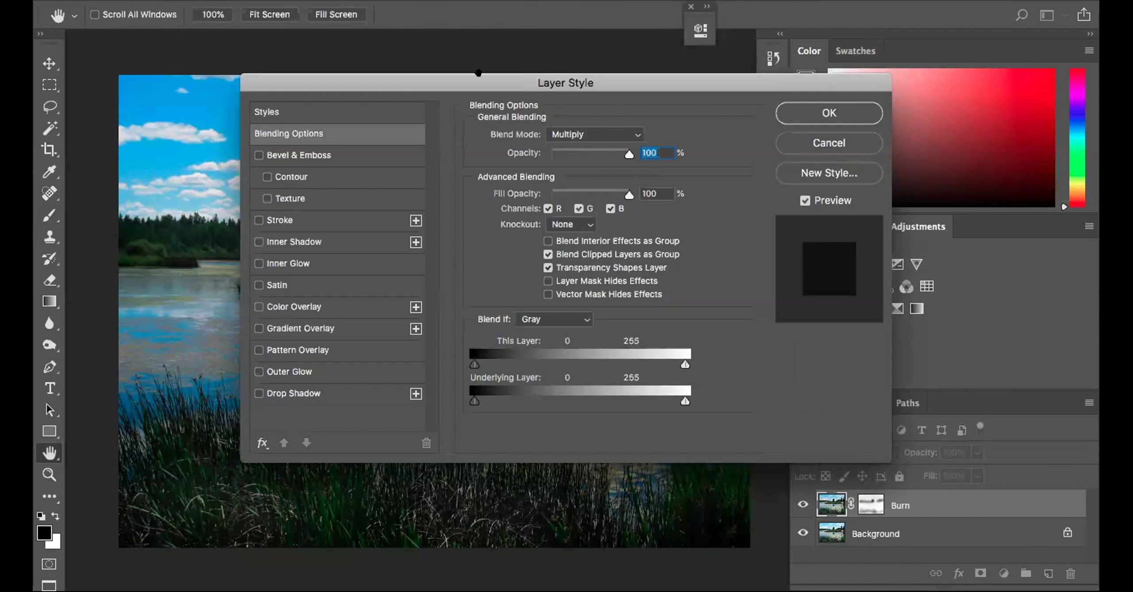
{"action": "left_click_drag", "start_coordinate": [477, 84], "coordinate": [786, 99]}
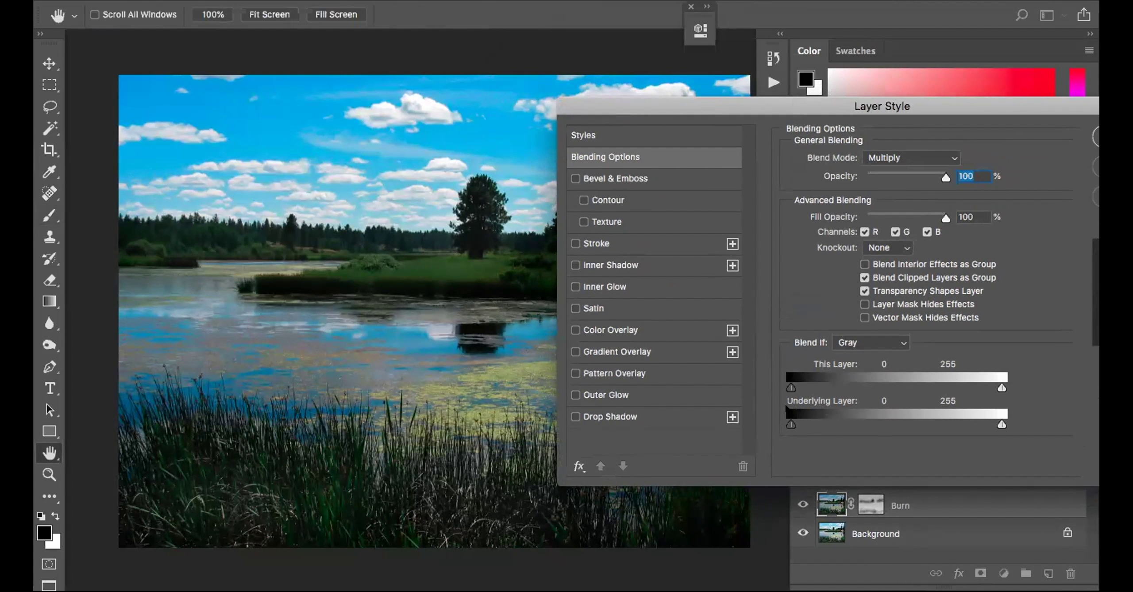
Set the Gray Blend If highlights of This Layer to 243 and shadows of the Underlying Layer to 89, and apply
{"action": "left_click_drag", "start_coordinate": [790, 424], "coordinate": [877, 429]}
{"action": "left_click_drag", "start_coordinate": [1001, 386], "coordinate": [987, 381]}
{"action": "mouse_move", "coordinate": [880, 422]}
{"action": "left_mouse_down"}
{"action": "mouse_move", "coordinate": [866, 416]}
{"action": "mouse_move", "coordinate": [986, 420]}
{"action": "mouse_move", "coordinate": [852, 415]}
{"action": "mouse_move", "coordinate": [861, 418]}
{"action": "left_mouse_up"}
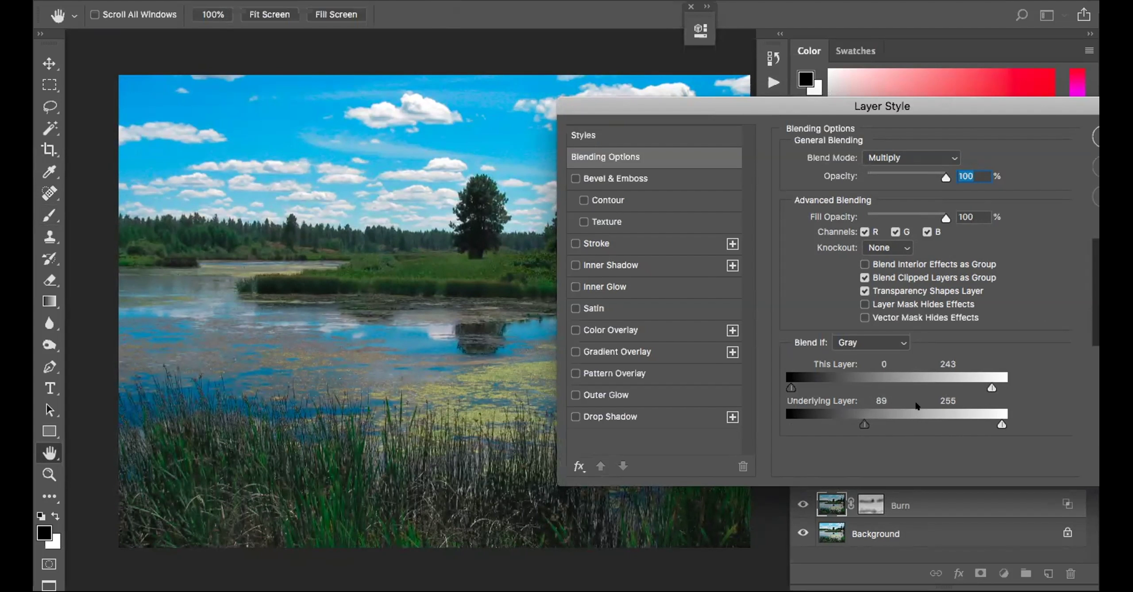
{"action": "left_click_drag", "start_coordinate": [1020, 99], "coordinate": [1037, 125]}
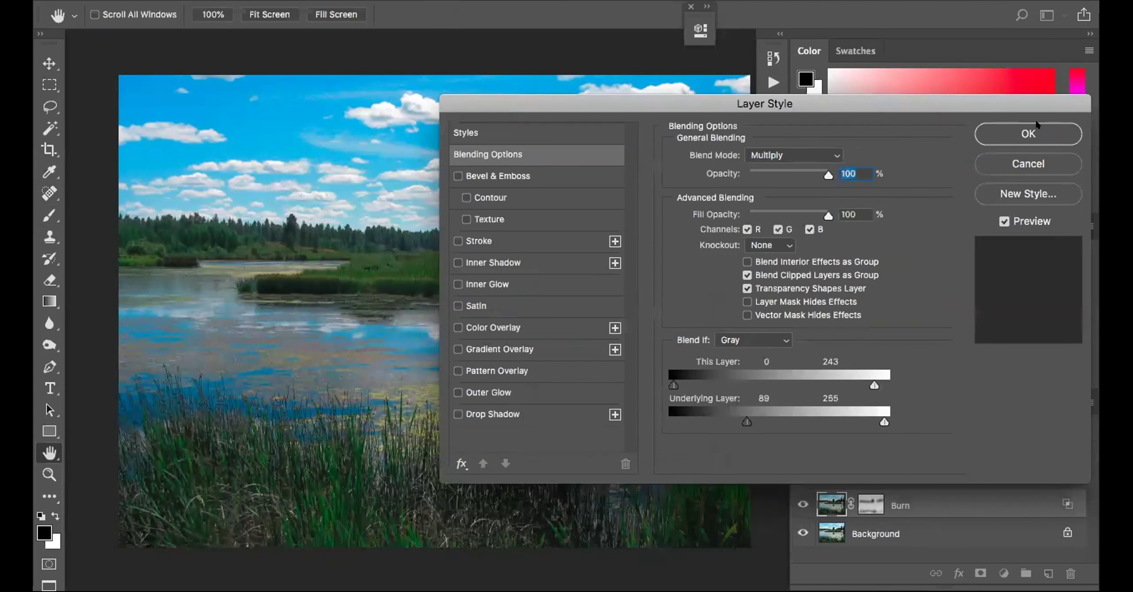
{"action": "left_click", "coordinate": [1036, 129]}
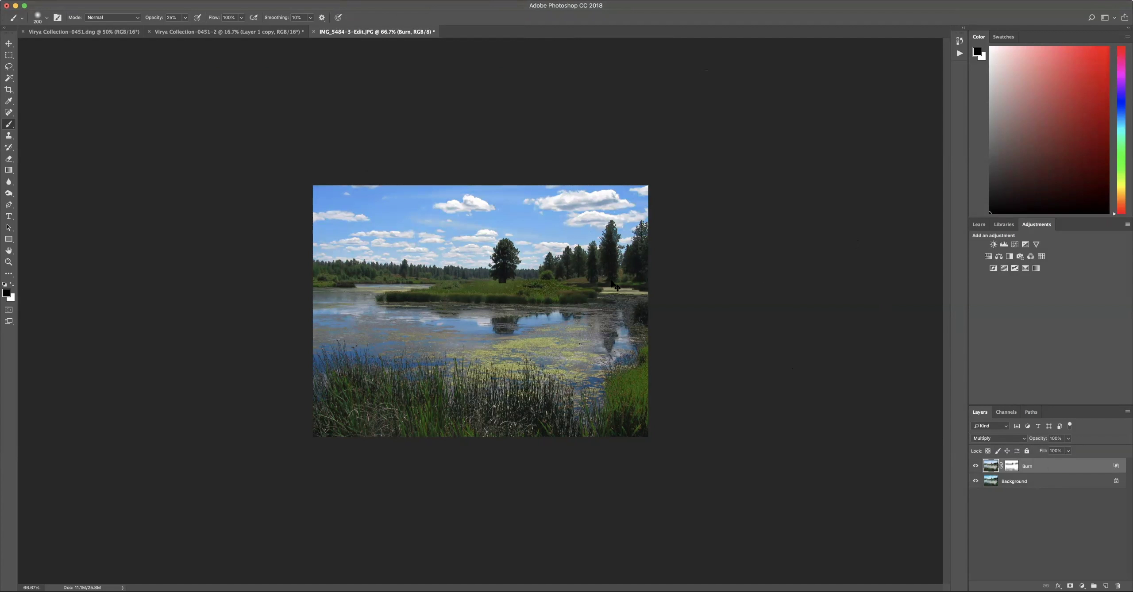
Zoom the lake photo to 200%, target the Burn layer's mask, and set the brush opacity to 100%
{"action": "key", "text": "super+plus"}
{"action": "key", "text": "super+plus"}
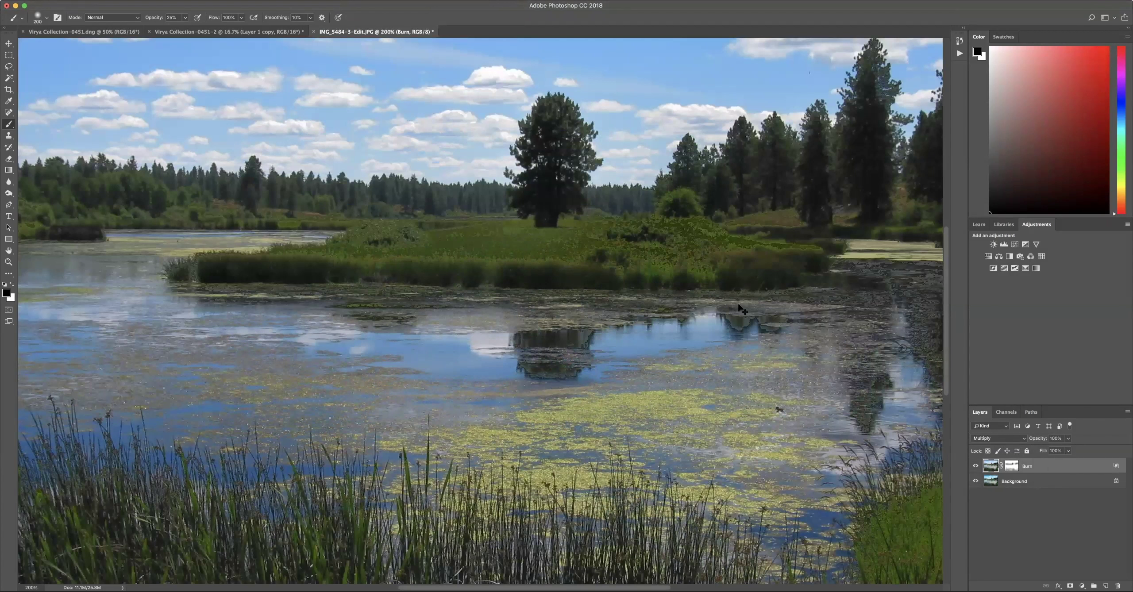
{"action": "left_click", "coordinate": [1011, 466]}
{"action": "scroll", "coordinate": [688, 282], "scroll_direction": "right", "scroll_amount": 1}
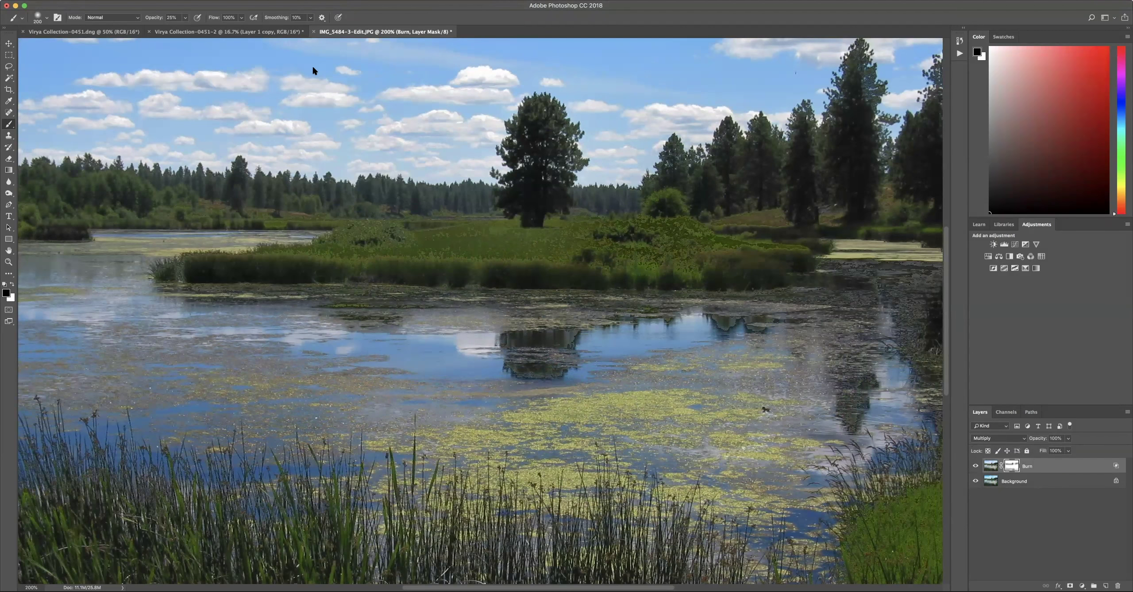
{"action": "scroll", "coordinate": [312, 71], "scroll_direction": "right", "scroll_amount": 10}
{"action": "left_click", "coordinate": [185, 17]}
{"action": "left_click_drag", "start_coordinate": [185, 28], "coordinate": [218, 33]}
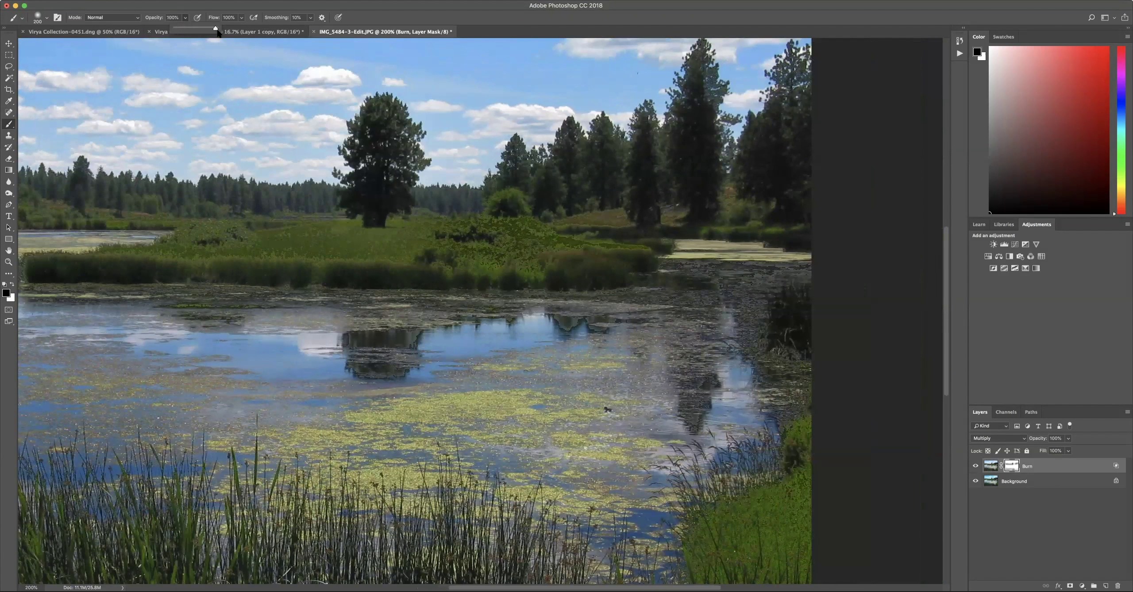
Paint black at full opacity on the Burn mask over the island's grass and bushes to lighten them
{"action": "left_click", "coordinate": [310, 235]}
{"action": "left_click_drag", "start_coordinate": [235, 242], "coordinate": [260, 244]}
{"action": "left_click_drag", "start_coordinate": [453, 241], "coordinate": [482, 242]}
{"action": "scroll", "coordinate": [504, 237], "scroll_direction": "right", "scroll_amount": 1}
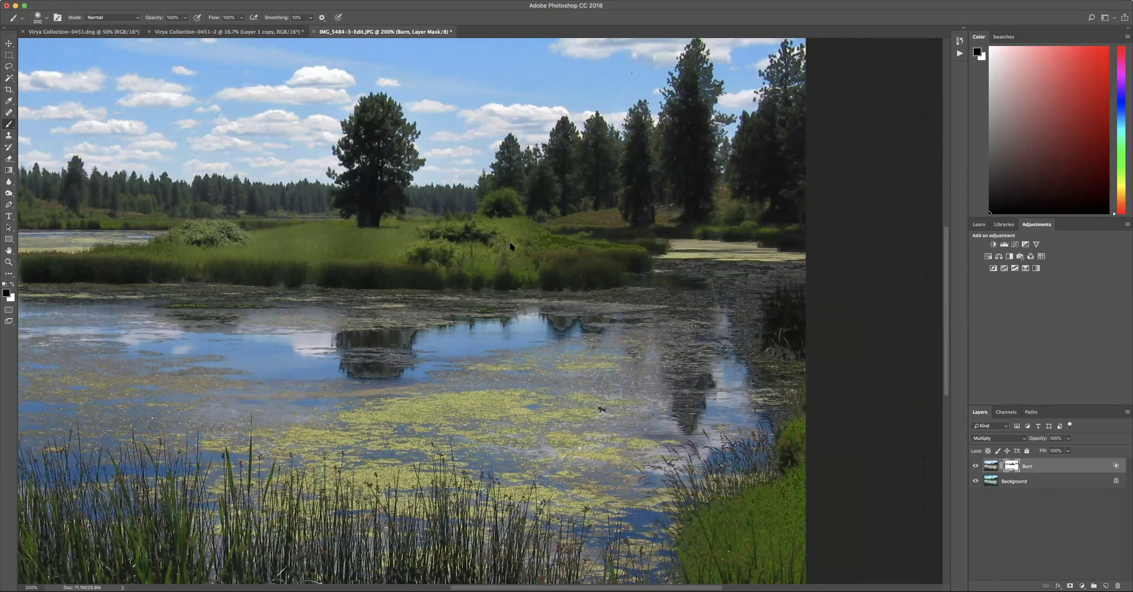
{"action": "scroll", "coordinate": [595, 241], "scroll_direction": "right", "scroll_amount": 1}
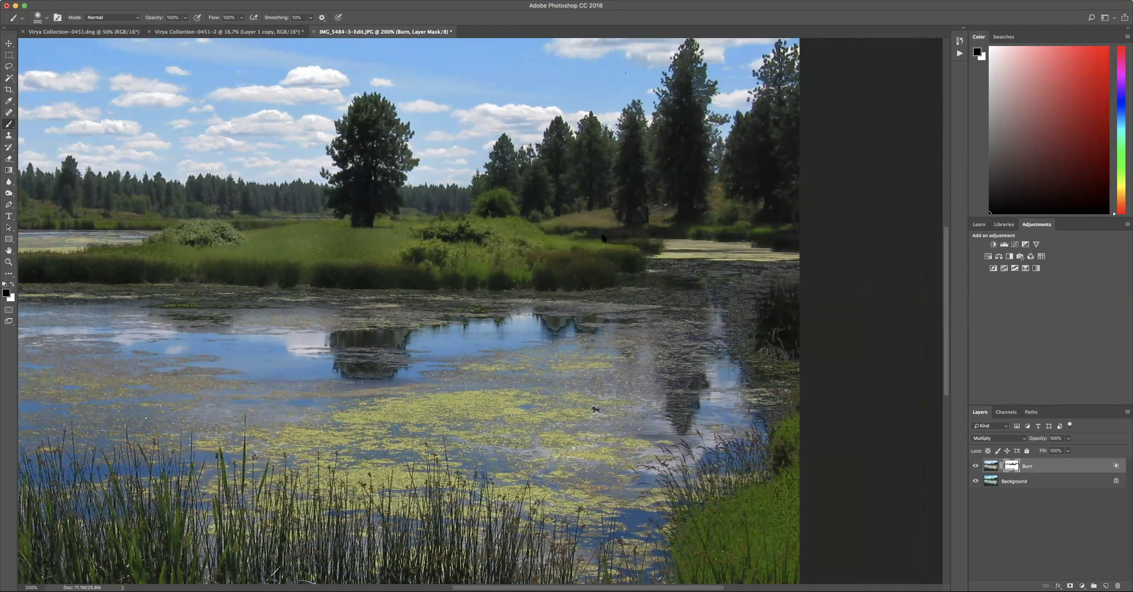
{"action": "scroll", "coordinate": [606, 231], "scroll_direction": "right", "scroll_amount": 2}
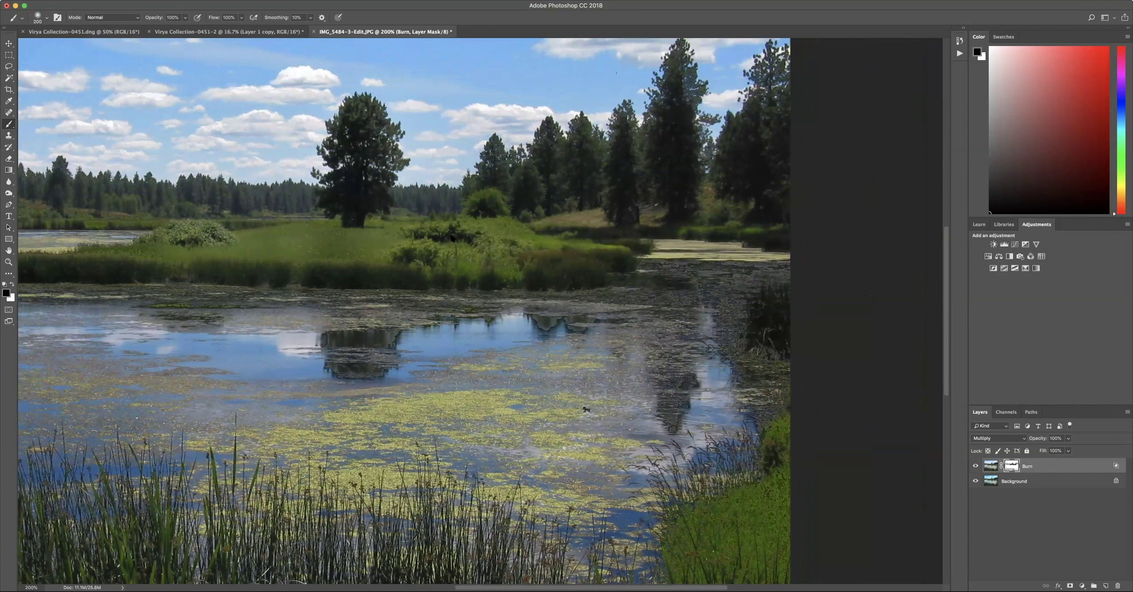
{"action": "scroll", "coordinate": [474, 244], "scroll_direction": "right", "scroll_amount": 5}
{"action": "scroll", "coordinate": [452, 238], "scroll_direction": "left", "scroll_amount": 15}
{"action": "scroll", "coordinate": [452, 237], "scroll_direction": "right", "scroll_amount": 15}
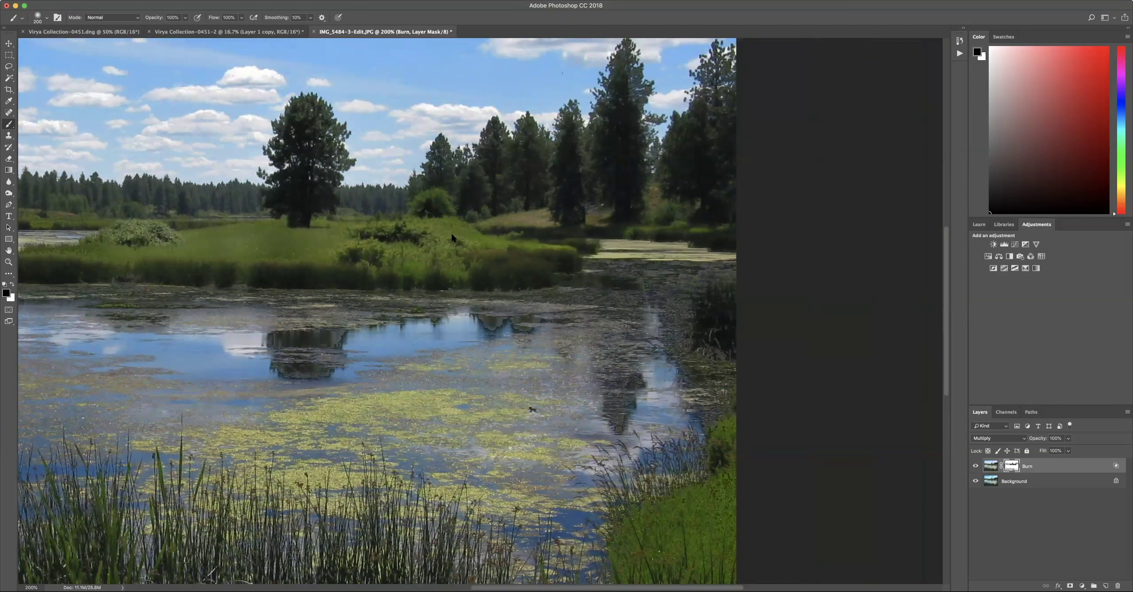
{"action": "scroll", "coordinate": [695, 522], "scroll_direction": "right", "scroll_amount": 2}
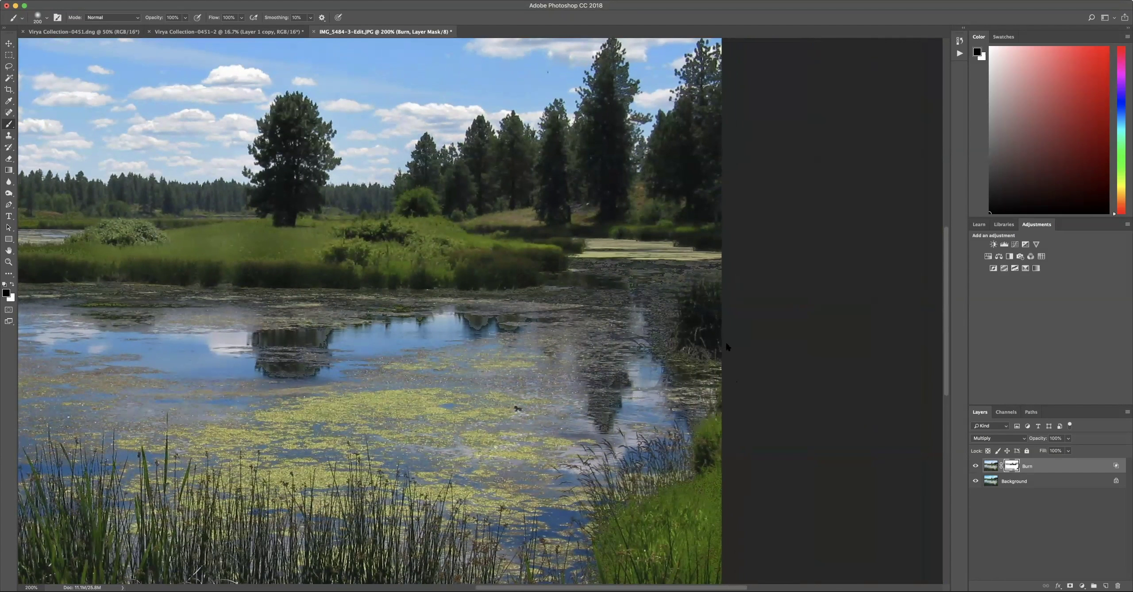
{"action": "scroll", "coordinate": [708, 306], "scroll_direction": "right", "scroll_amount": 2}
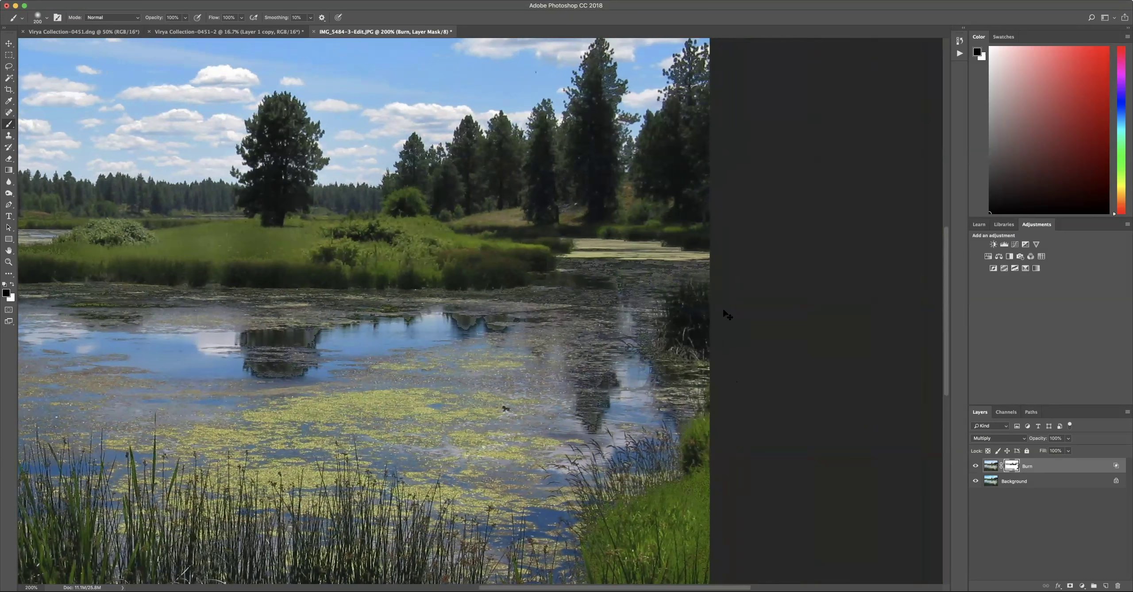
Set the brush opacity to 51%, paint the Burn mask over the dark bushes on the right shore, and view at 100%
{"action": "left_click", "coordinate": [185, 17]}
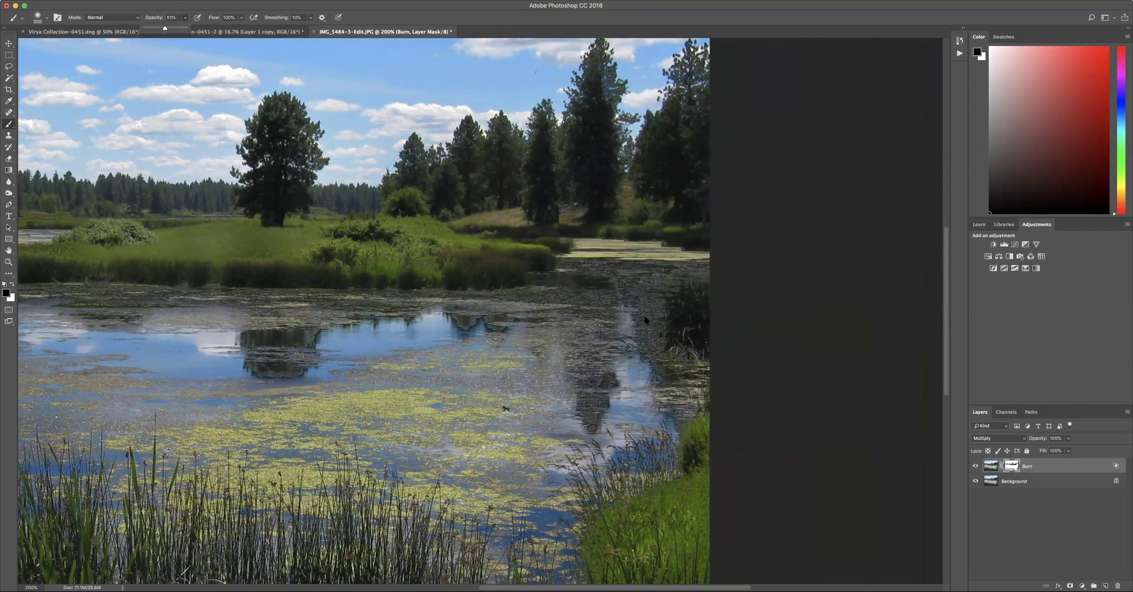
{"action": "left_click", "coordinate": [659, 308]}
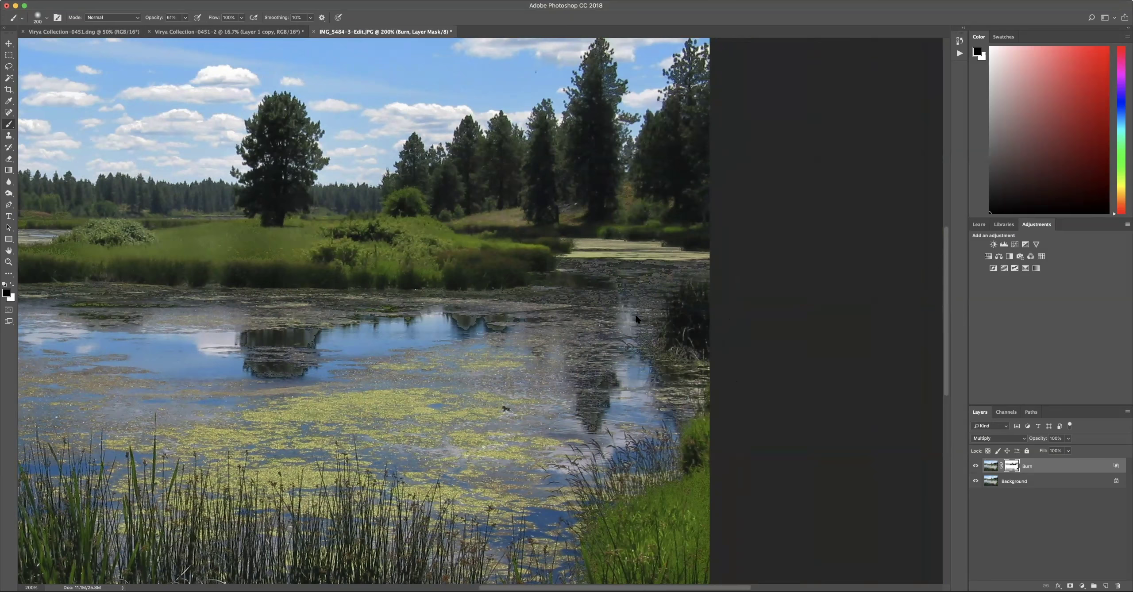
{"action": "scroll", "coordinate": [653, 298], "scroll_direction": "left", "scroll_amount": 10}
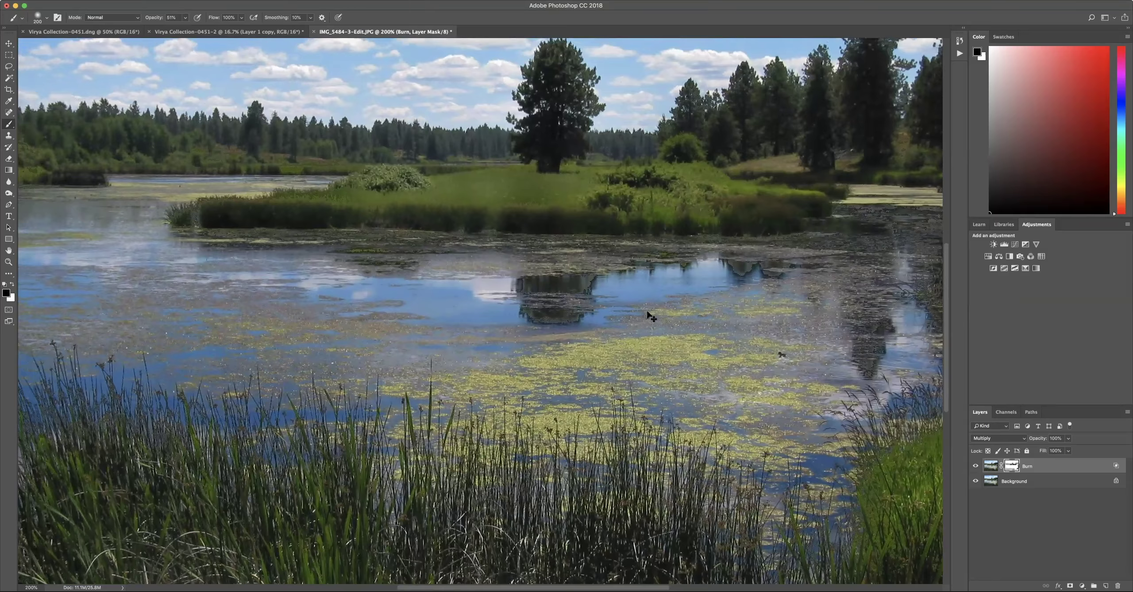
{"action": "key", "text": "super+minus"}
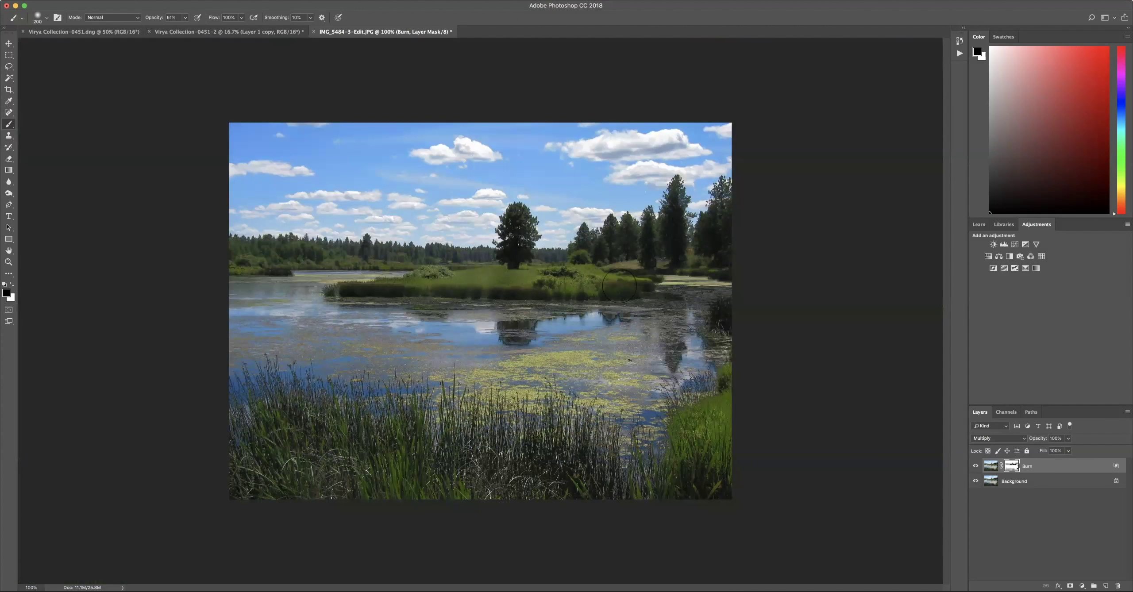
Compare the lake photo with the Burn layer hidden and shown, and examine the result at several magnifications
{"action": "key", "text": "bracketleft"}
{"action": "key", "text": "bracketleft"}
{"action": "key", "text": "bracketleft"}
{"action": "left_click", "coordinate": [975, 466]}
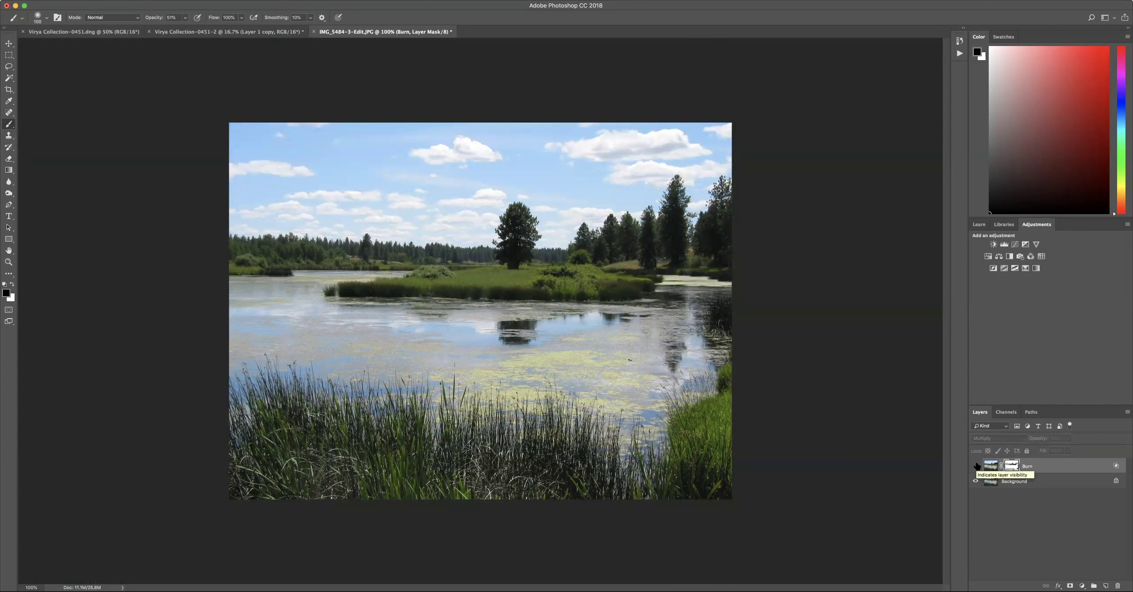
{"action": "left_click", "coordinate": [976, 466]}
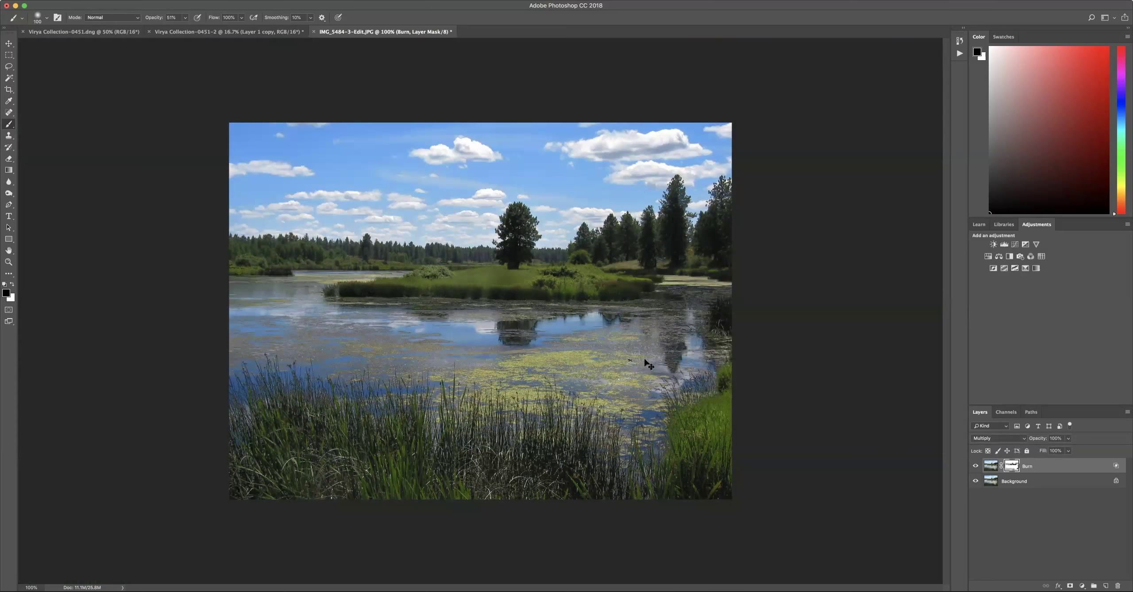
{"action": "key", "text": "super+equal"}
{"action": "key", "text": "super+equal"}
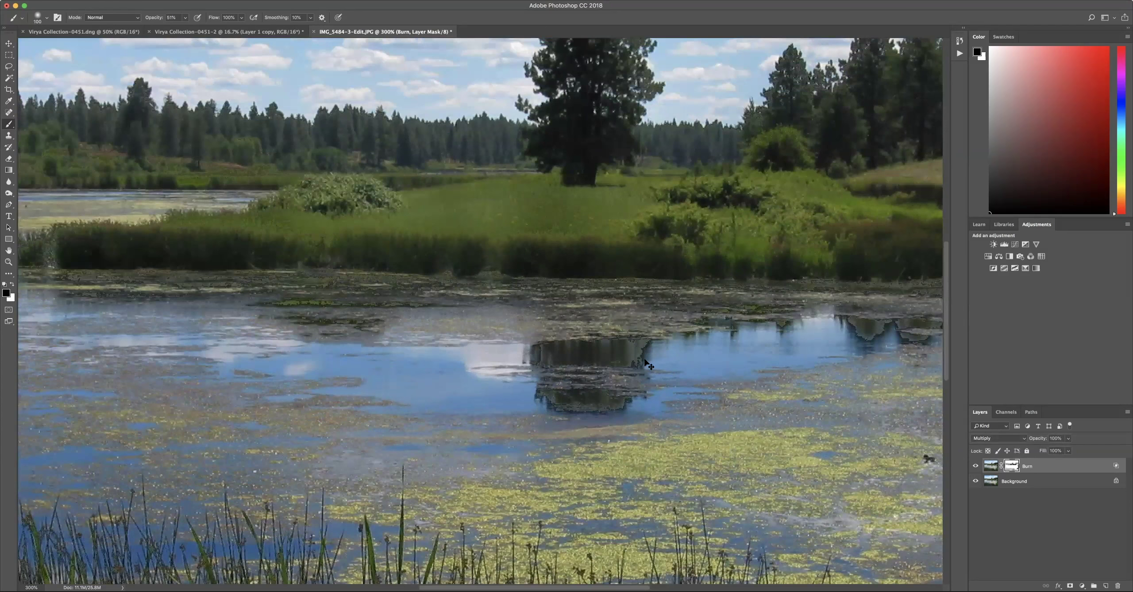
{"action": "key", "text": "super+minus"}
{"action": "key", "text": "super+minus"}
{"action": "key", "text": "super+minus"}
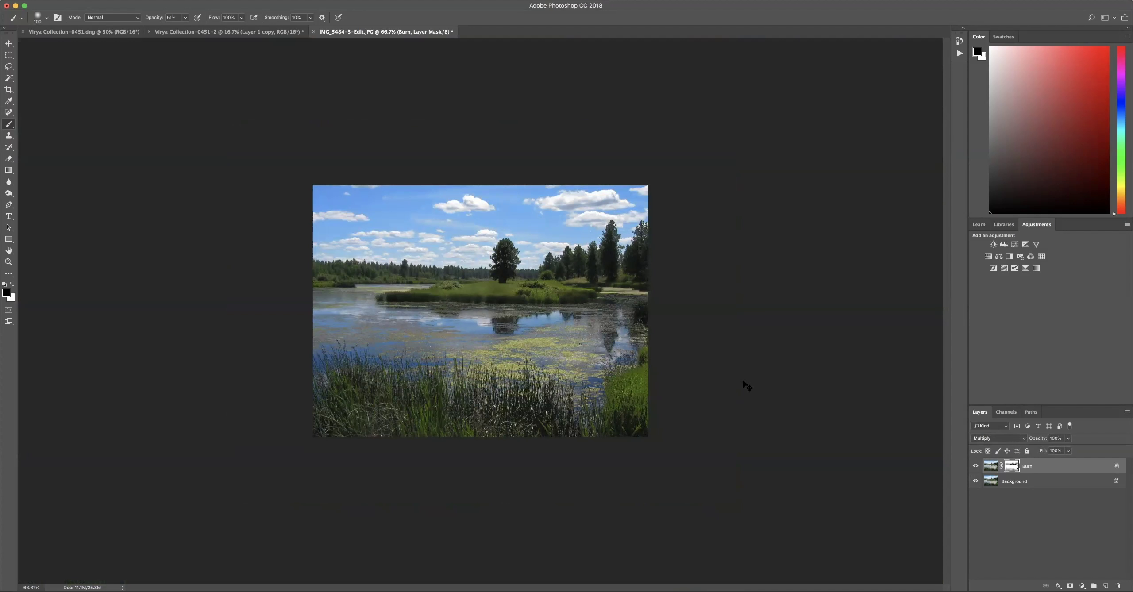
{"action": "key", "text": "super+plus"}
{"action": "key", "text": "super+plus"}
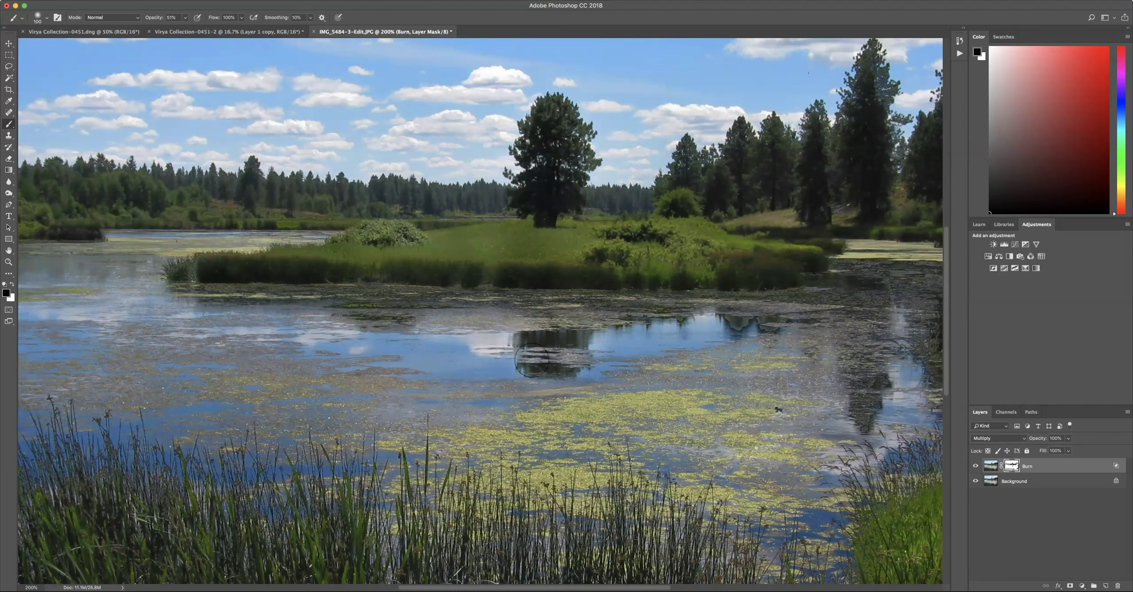
Examine the water, island and sky at 200% with the Burn layer hidden and shown
{"action": "left_click", "coordinate": [975, 466]}
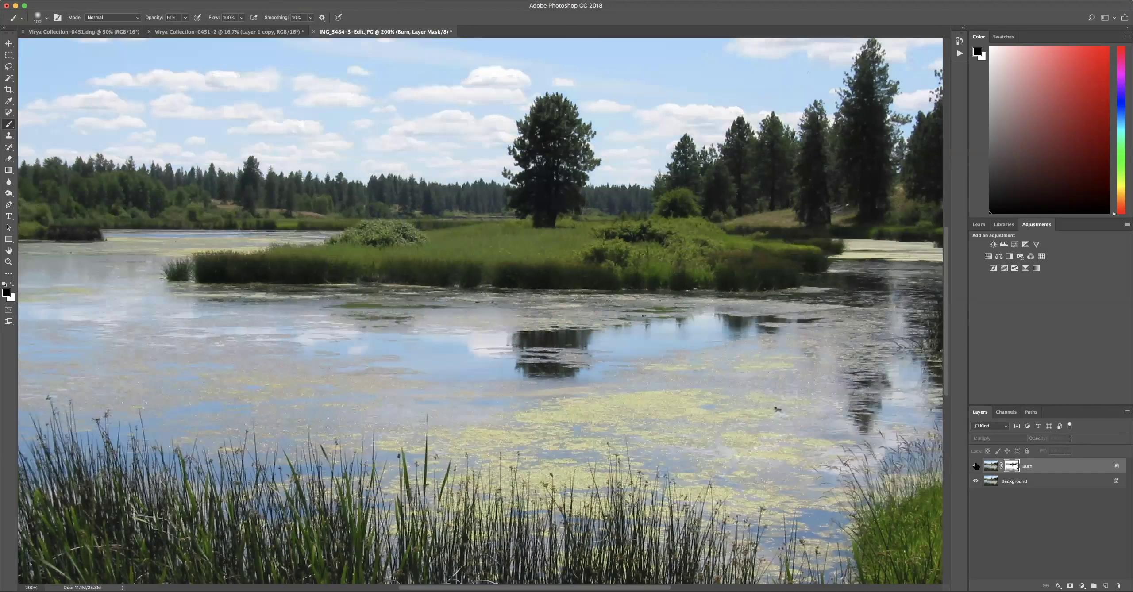
{"action": "left_click", "coordinate": [975, 466]}
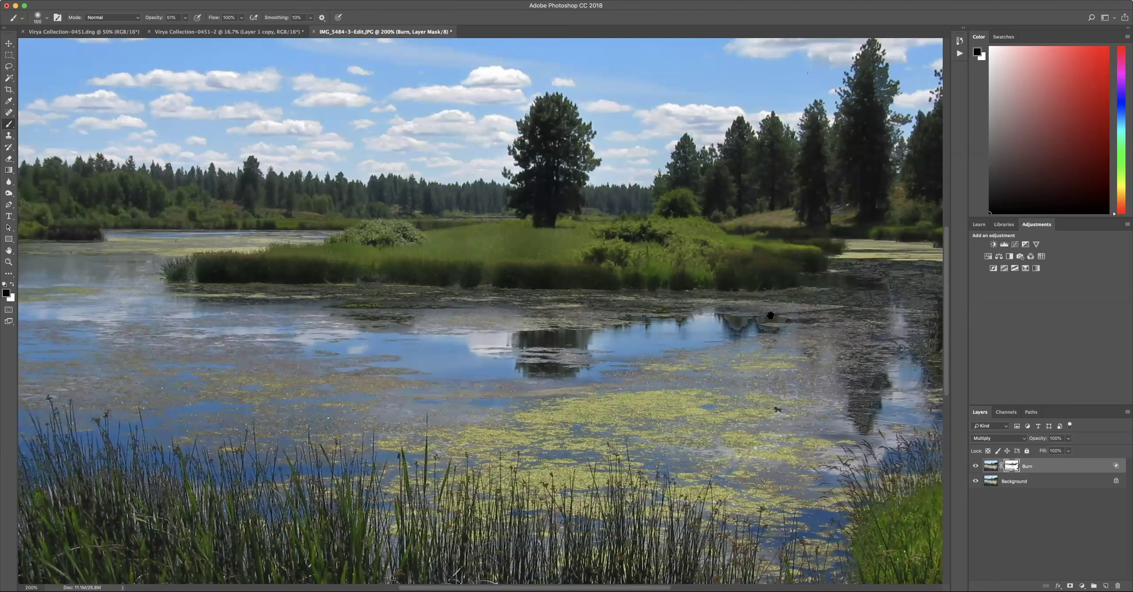
{"action": "left_click_drag", "start_coordinate": [778, 385], "coordinate": [787, 498]}
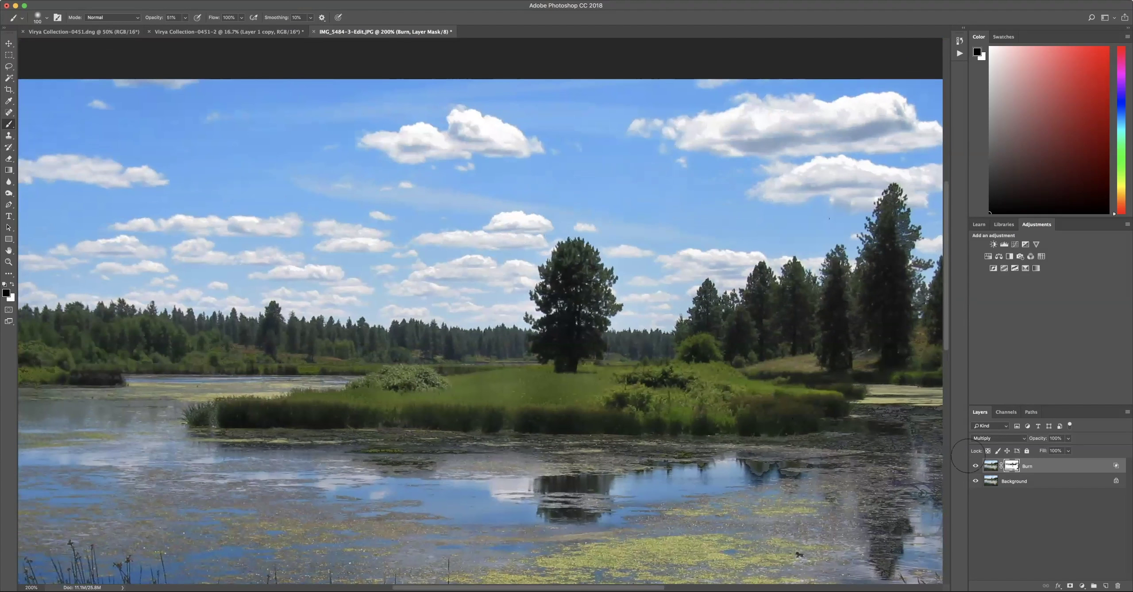
{"action": "left_click", "coordinate": [975, 466]}
{"action": "left_click", "coordinate": [975, 468]}
{"action": "left_click", "coordinate": [975, 468]}
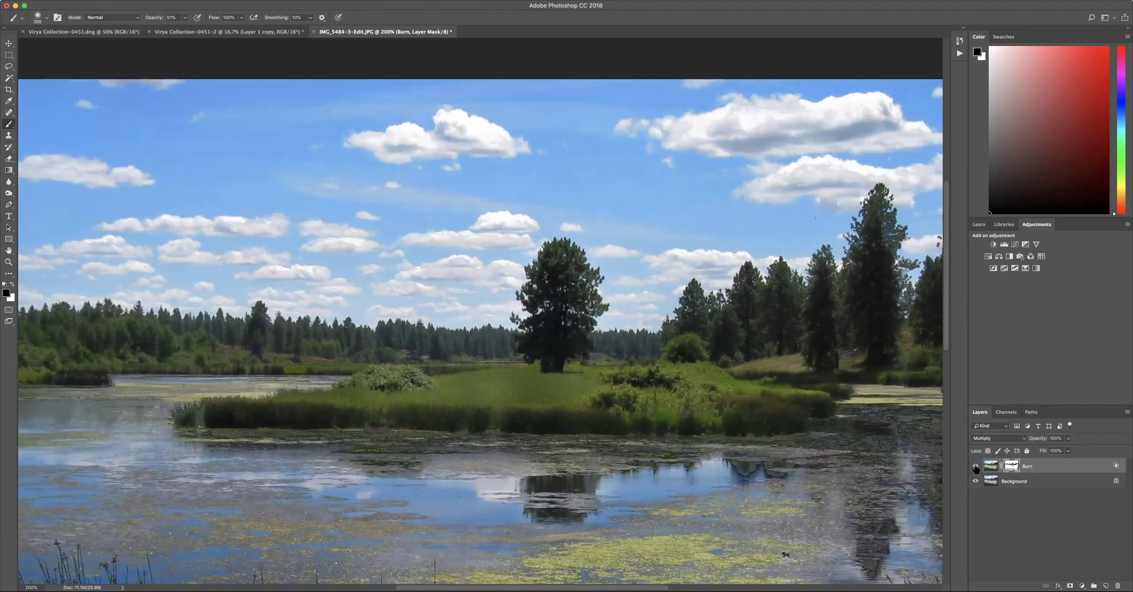
{"action": "left_click", "coordinate": [975, 467]}
{"action": "left_click", "coordinate": [976, 467]}
{"action": "key", "text": "super+minus"}
{"action": "key", "text": "super+minus"}
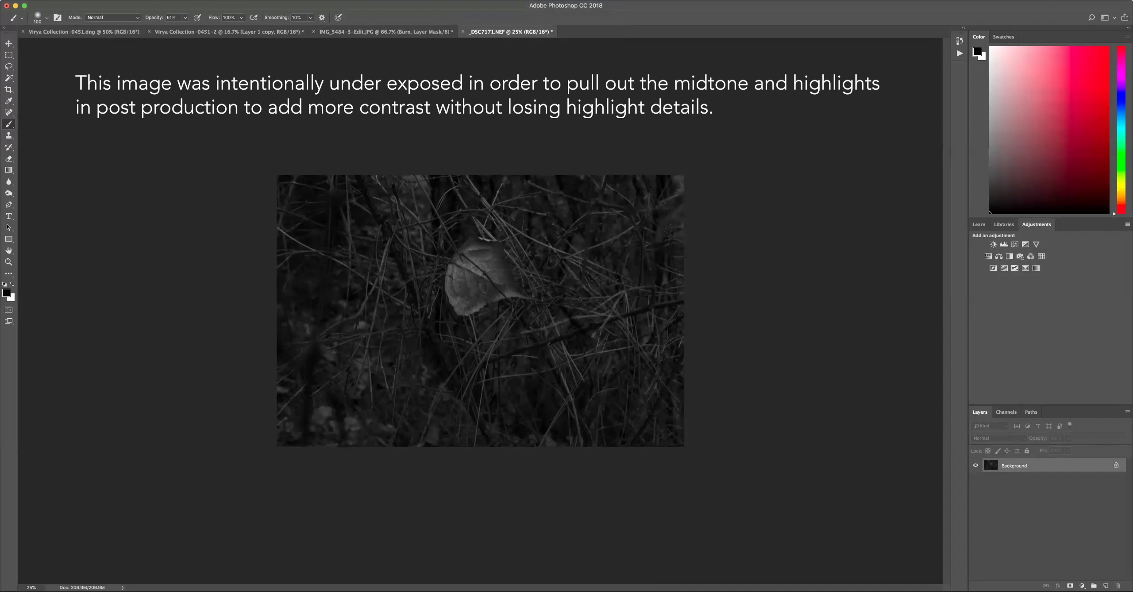
Duplicate the Background layer of the underexposed leaf photo
{"action": "left_click", "coordinate": [153, 2]}
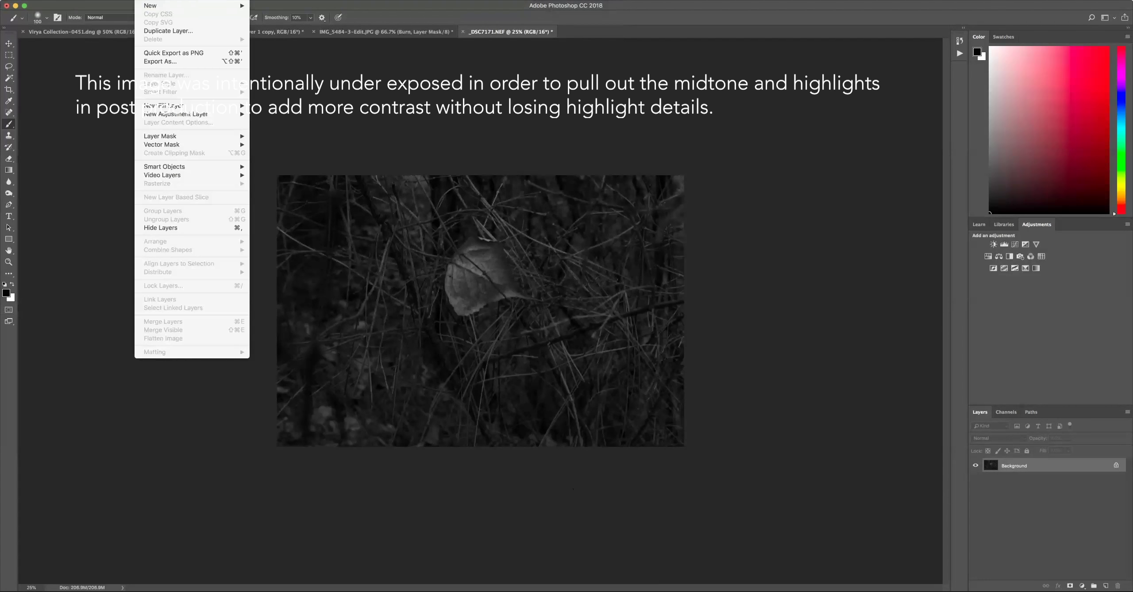
{"action": "left_click", "coordinate": [160, 31]}
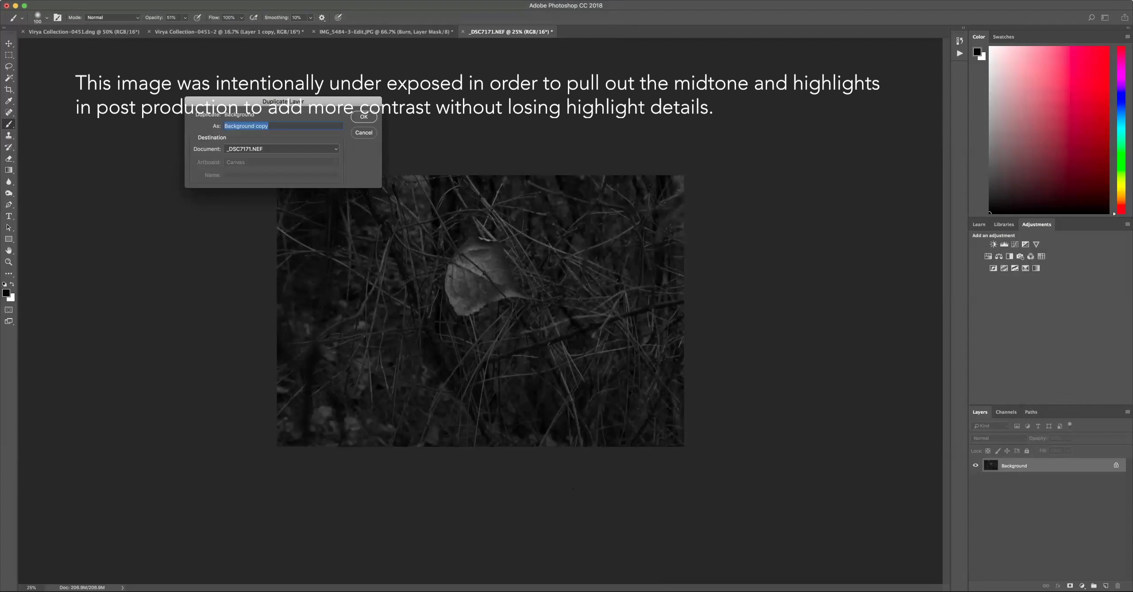
{"action": "left_click", "coordinate": [363, 116]}
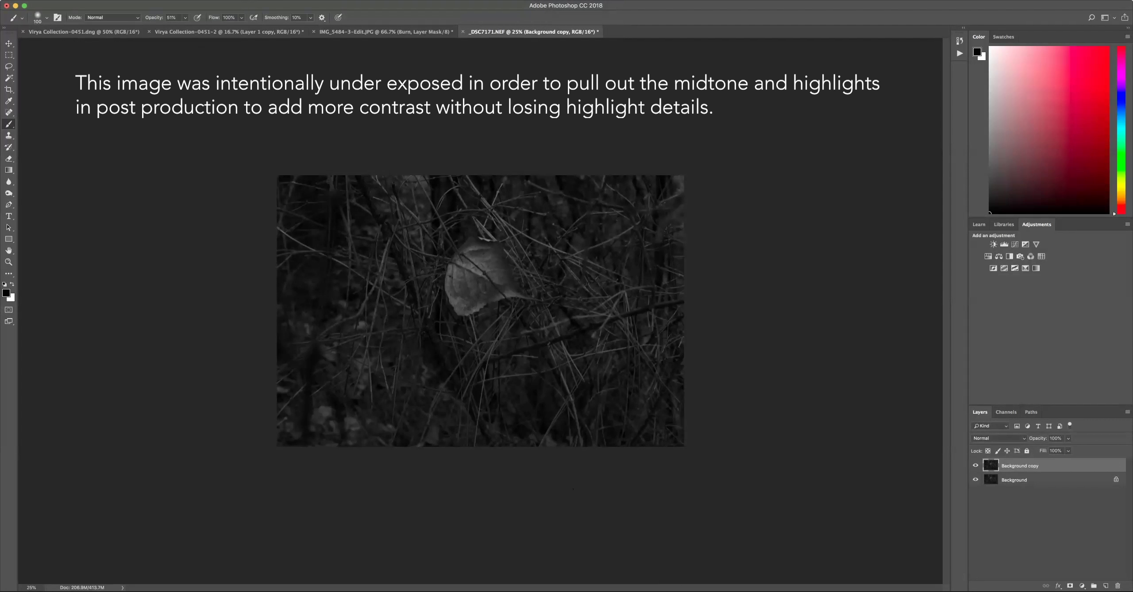
Set the Background copy layer to the Screen blend mode at 49% opacity
{"action": "left_click", "coordinate": [985, 439]}
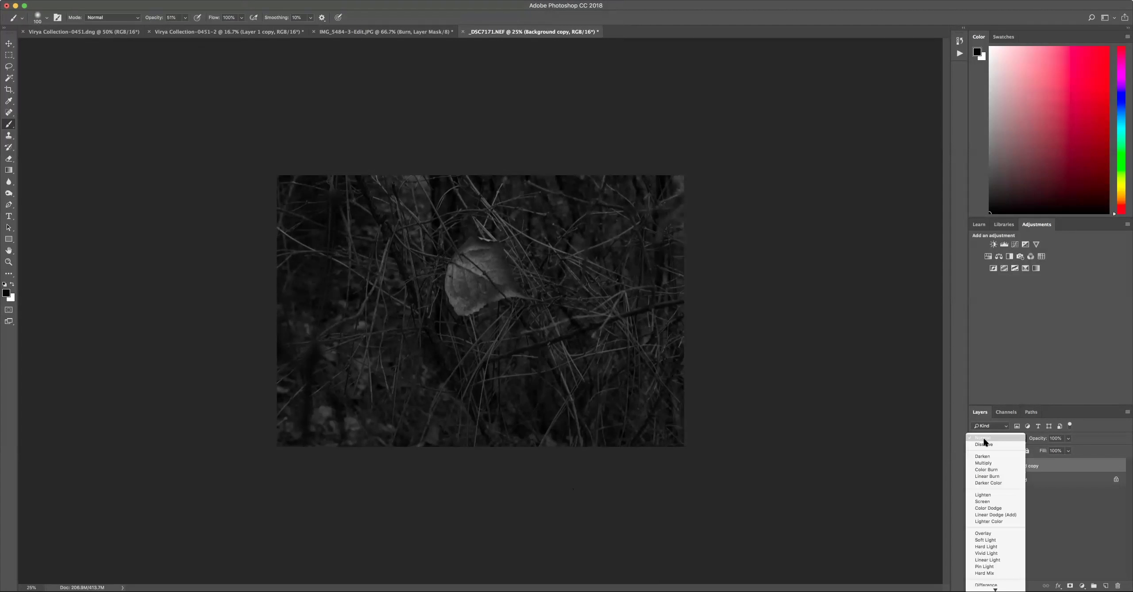
{"action": "left_click", "coordinate": [994, 501]}
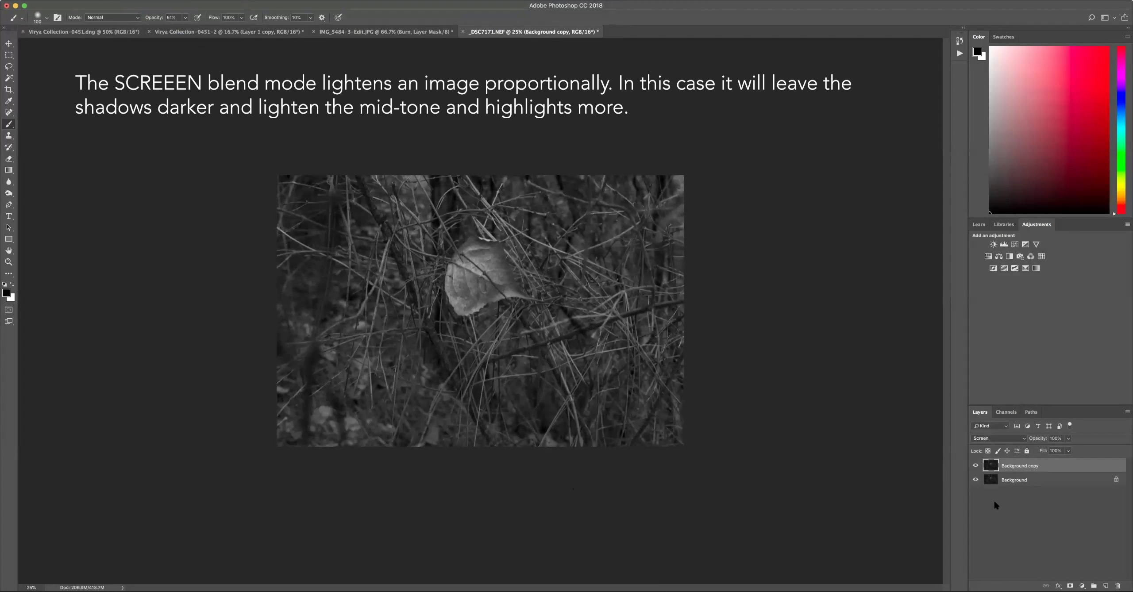
{"action": "left_click", "coordinate": [1068, 438]}
{"action": "left_click_drag", "start_coordinate": [1057, 449], "coordinate": [1046, 449]}
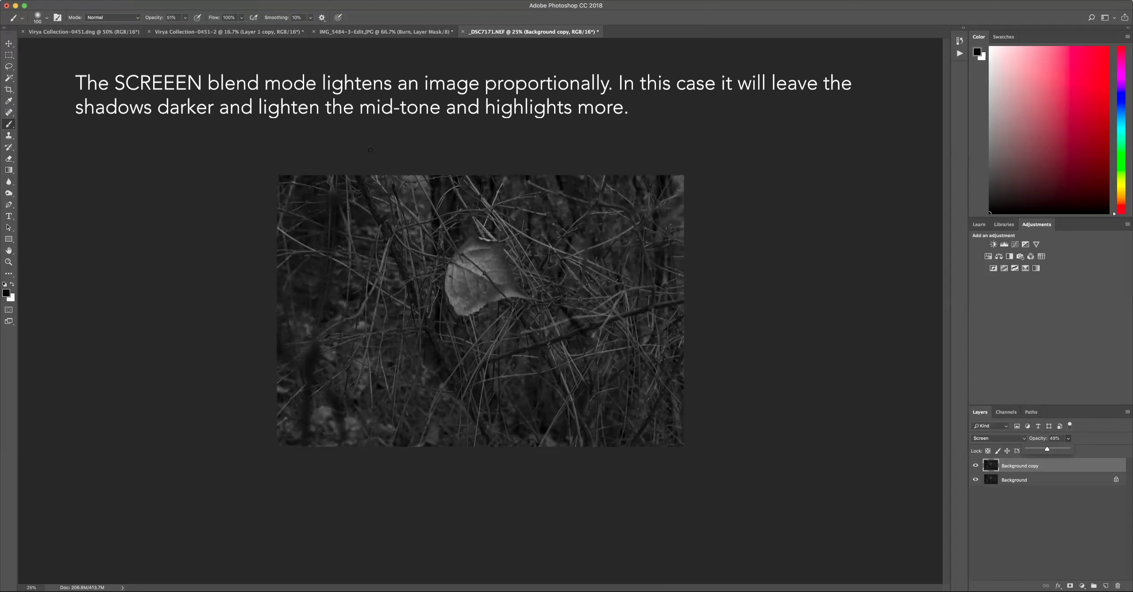
Add a new layer in Soft Light mode filled with the neutral color (50% gray)
{"action": "left_click", "coordinate": [158, 1]}
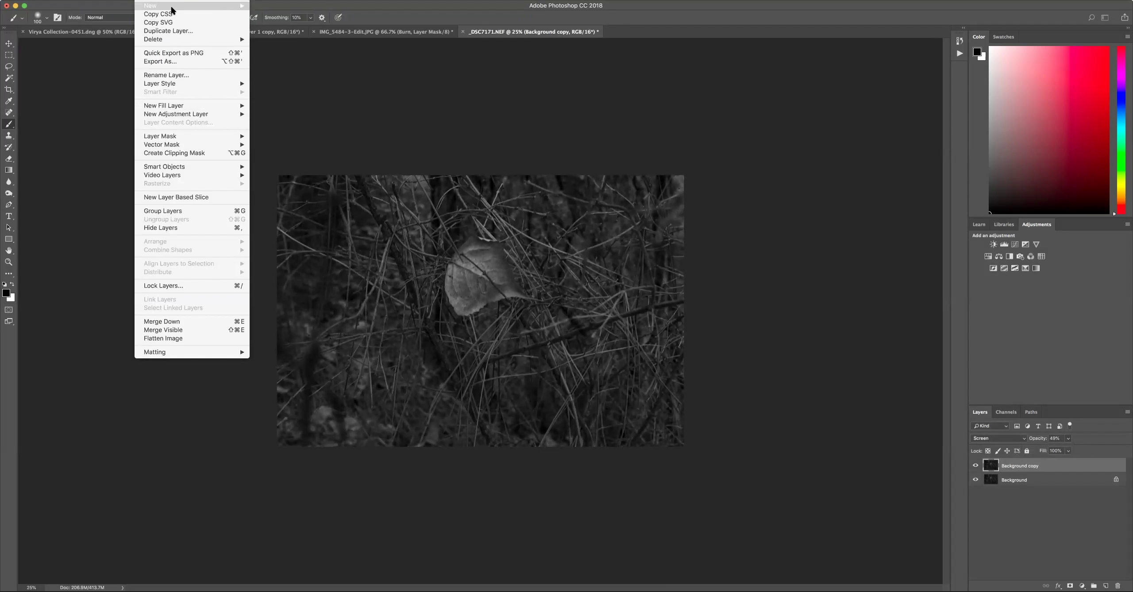
{"action": "mouse_move", "coordinate": [172, 10]}
{"action": "left_click", "coordinate": [264, 8]}
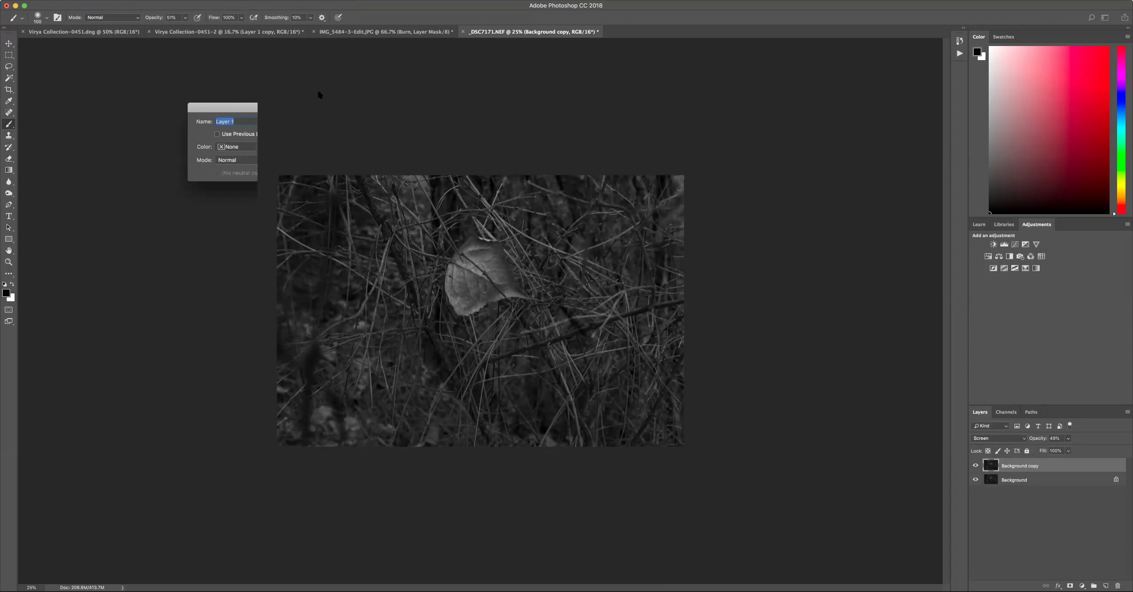
{"action": "left_click", "coordinate": [243, 159]}
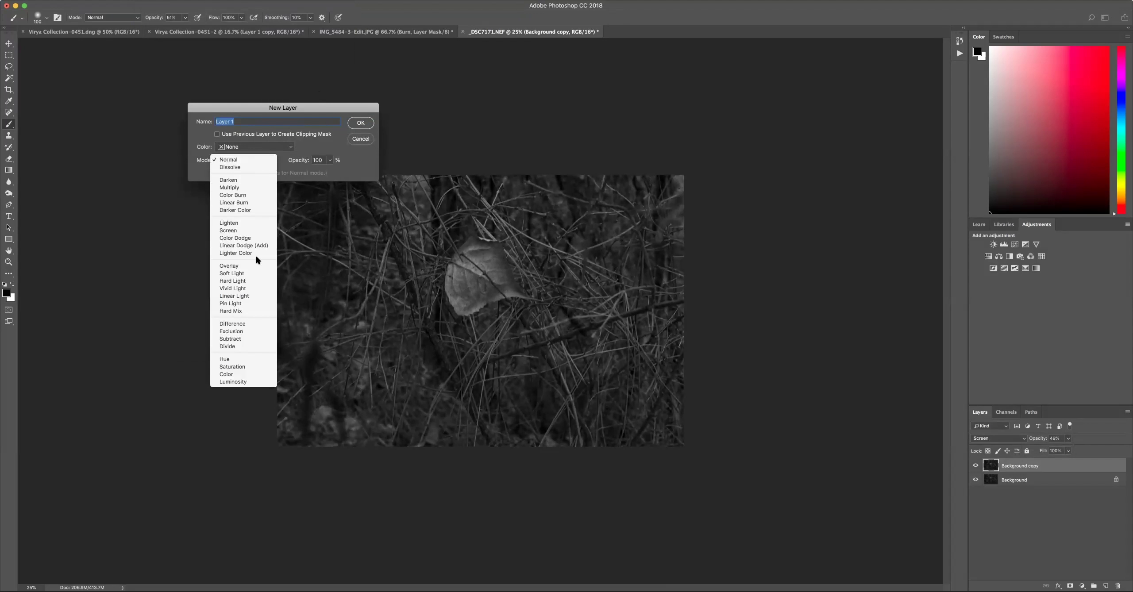
{"action": "left_click", "coordinate": [251, 266]}
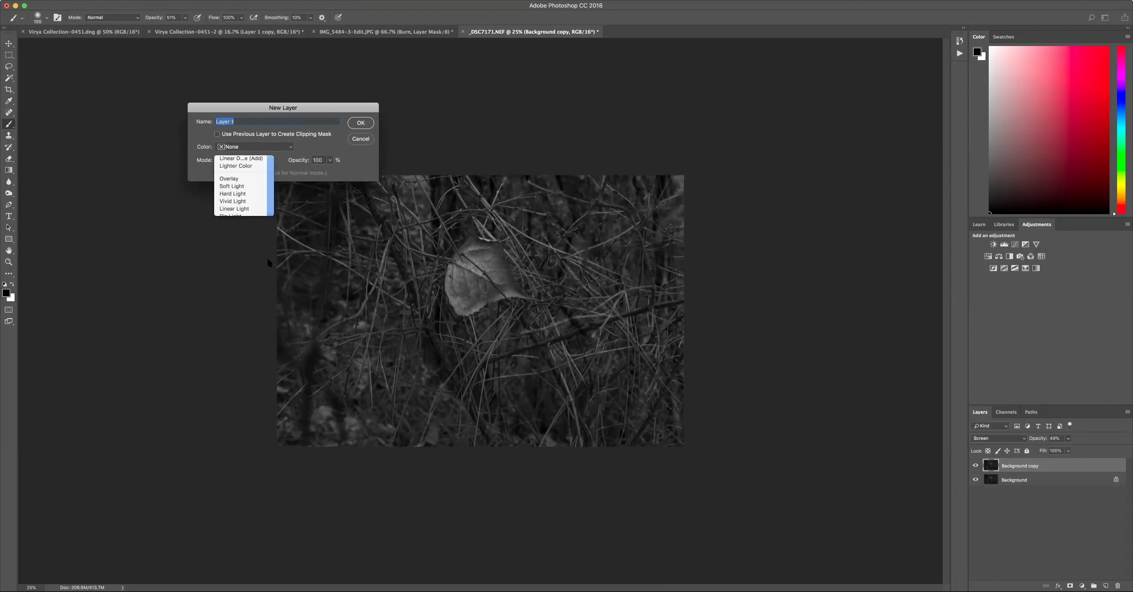
{"action": "left_click", "coordinate": [216, 173]}
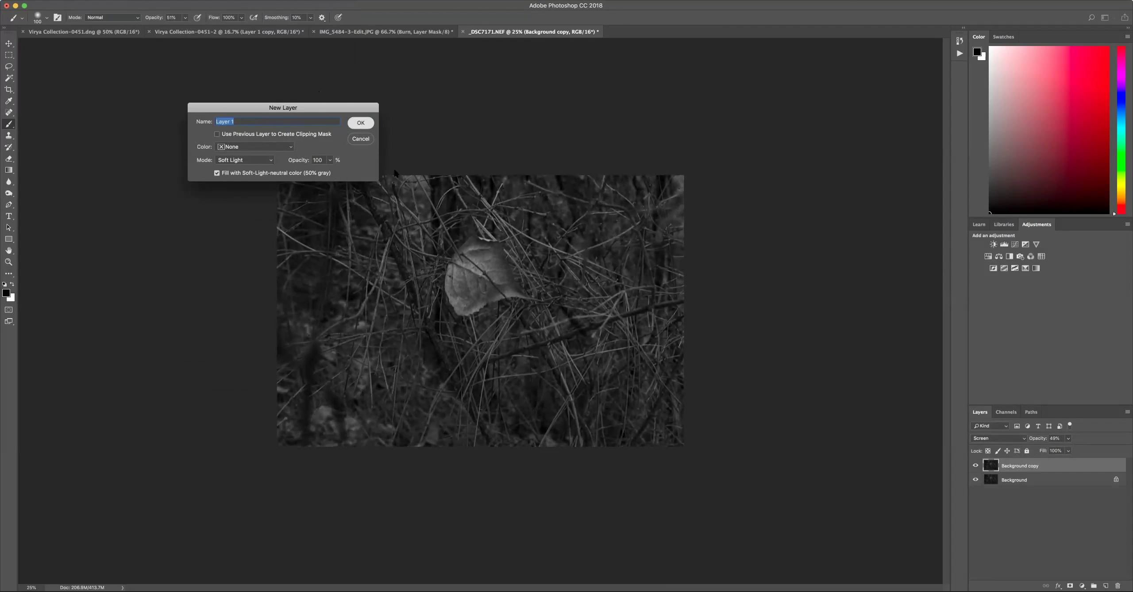
{"action": "key", "text": "Return"}
Enlarge the brush to 1800 and paint white at 51% opacity over the leaf on the gray Soft Light layer
{"action": "key", "text": "bracketright"}
{"action": "key", "text": "bracketright"}
{"action": "key", "text": "bracketright"}
{"action": "key", "text": "bracketright"}
{"action": "key", "text": "bracketright"}
{"action": "key", "text": "bracketright"}
{"action": "key", "text": "bracketright"}
{"action": "key", "text": "bracketright"}
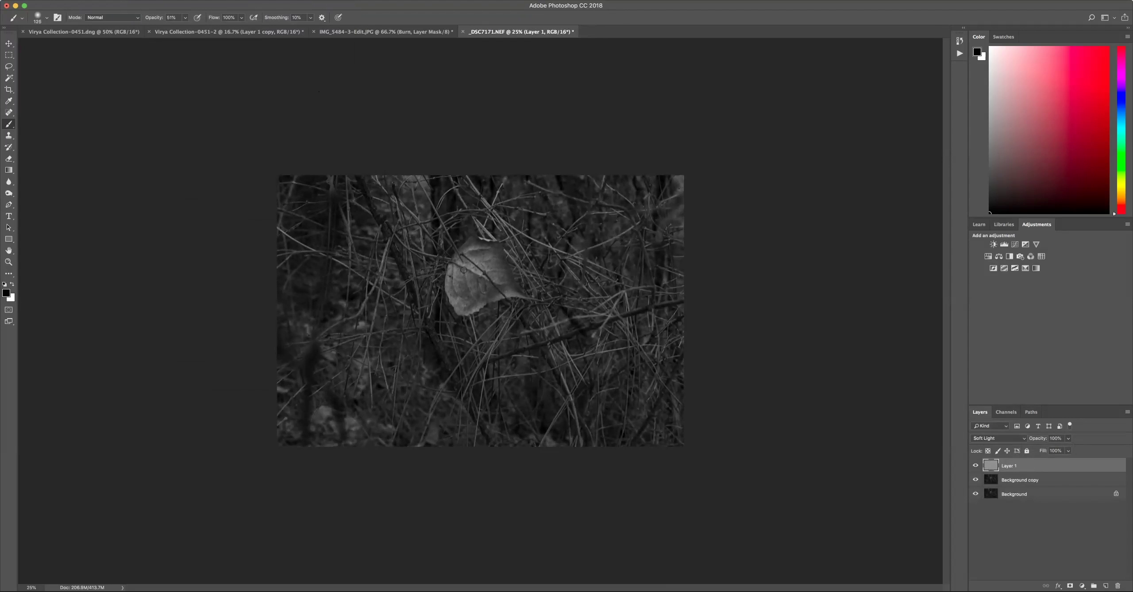
{"action": "key", "text": "bracketright"}
{"action": "key", "text": "bracketright"}
{"action": "key", "text": "x"}
{"action": "left_click", "coordinate": [476, 274]}
{"action": "left_click_drag", "start_coordinate": [495, 279], "coordinate": [513, 284]}
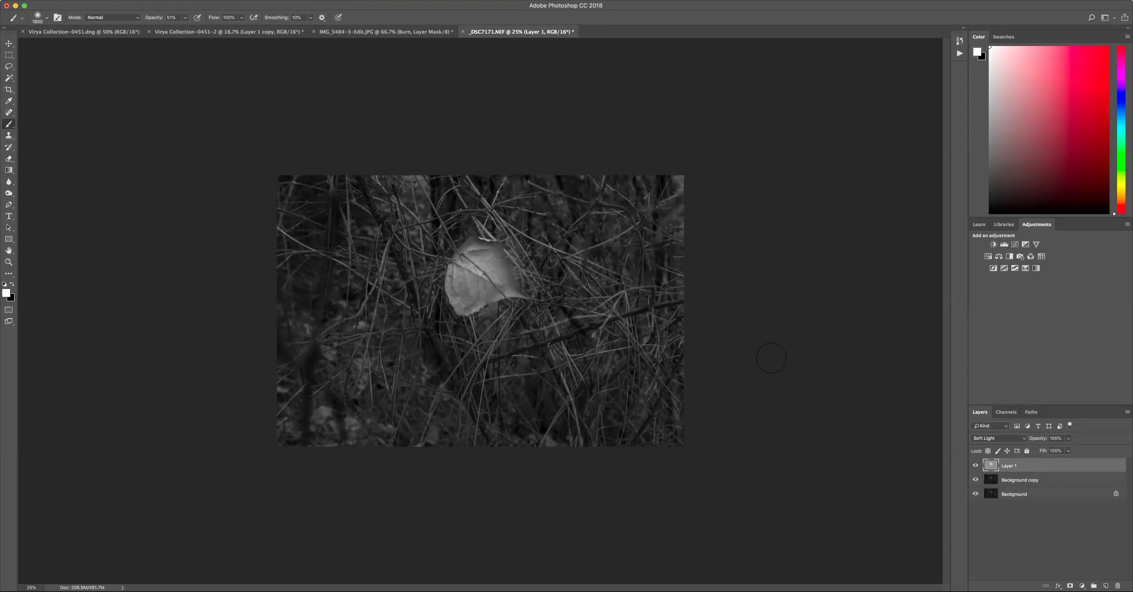
Reduce the strength of the painted Soft Light layer to moderate the leaf's brightening
{"action": "left_click", "coordinate": [1068, 451]}
{"action": "left_click_drag", "start_coordinate": [1067, 449], "coordinate": [1073, 451]}
{"action": "left_click_drag", "start_coordinate": [1068, 448], "coordinate": [1059, 449]}
Select the whole canvas, copy it merged, and paste it as a new layer above the others
{"action": "key", "text": "ctrl+a"}
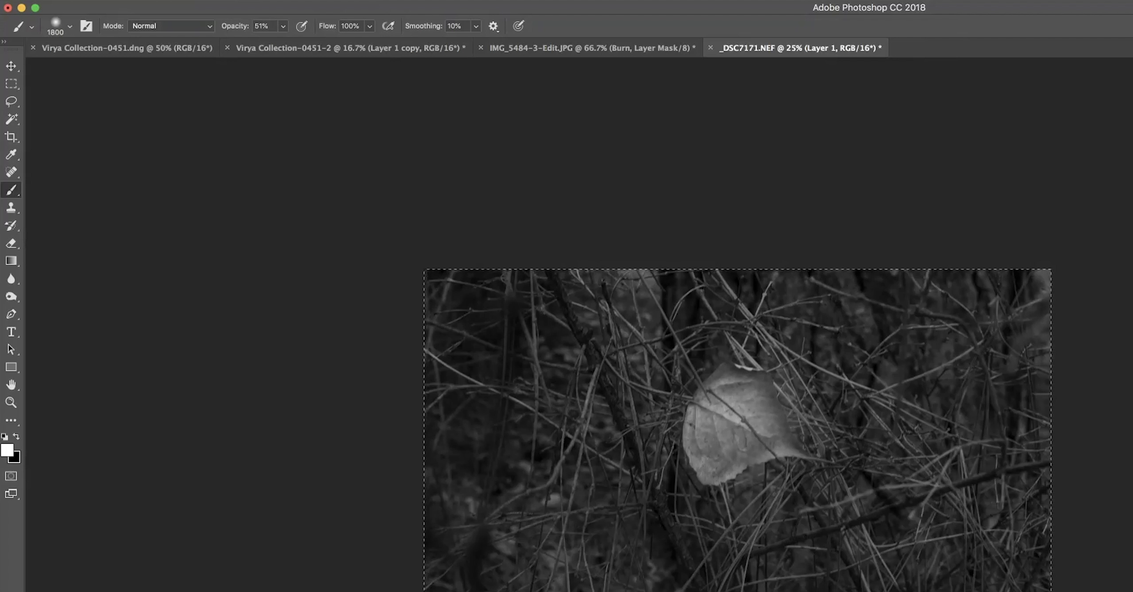
{"action": "left_click", "coordinate": [101, 0]}
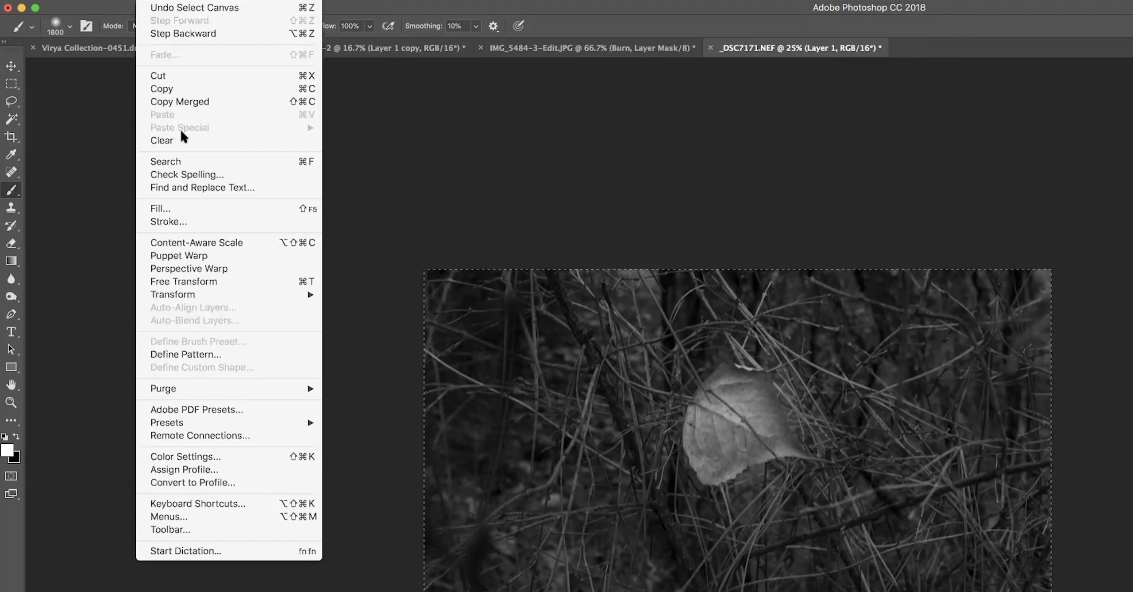
{"action": "left_click", "coordinate": [190, 102]}
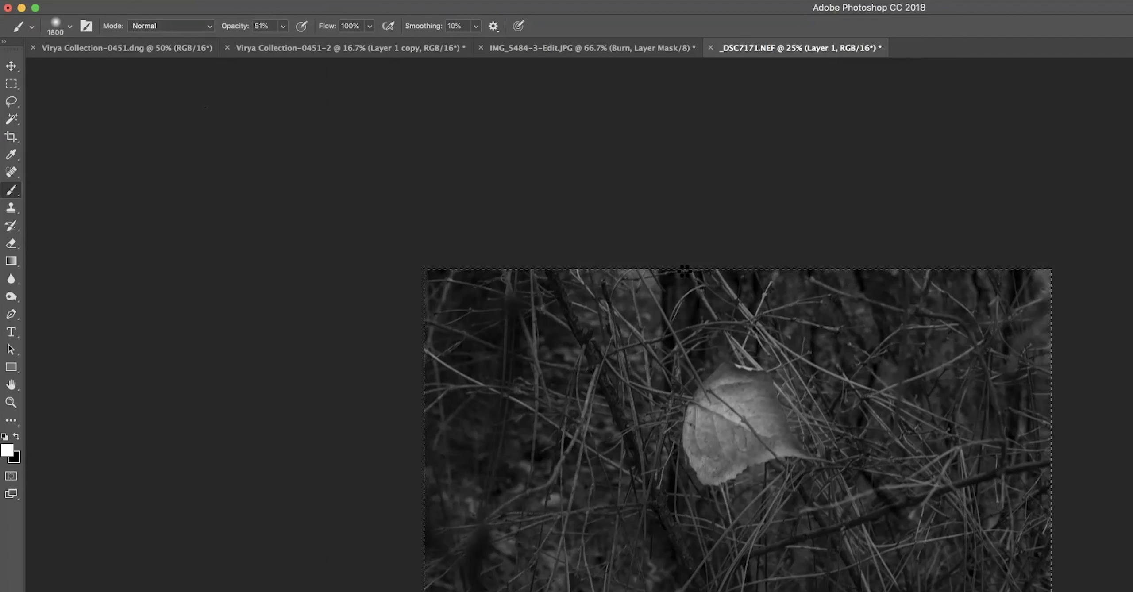
{"action": "key", "text": "super+v"}
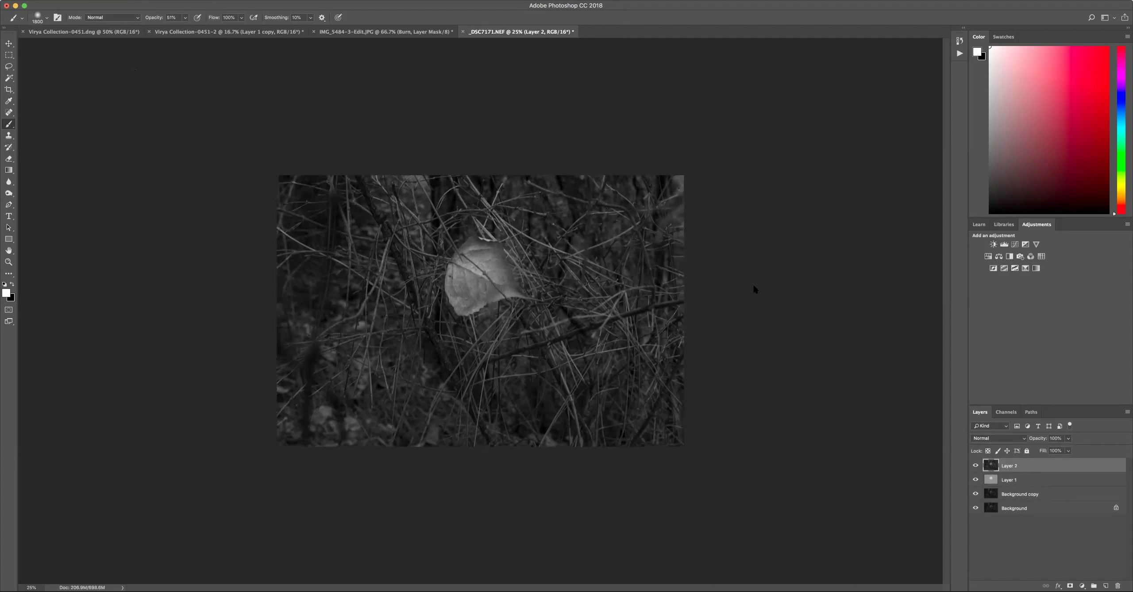
Apply the Camera Raw Filter to the merged layer with Clarity at +33
{"action": "left_click", "coordinate": [210, 1]}
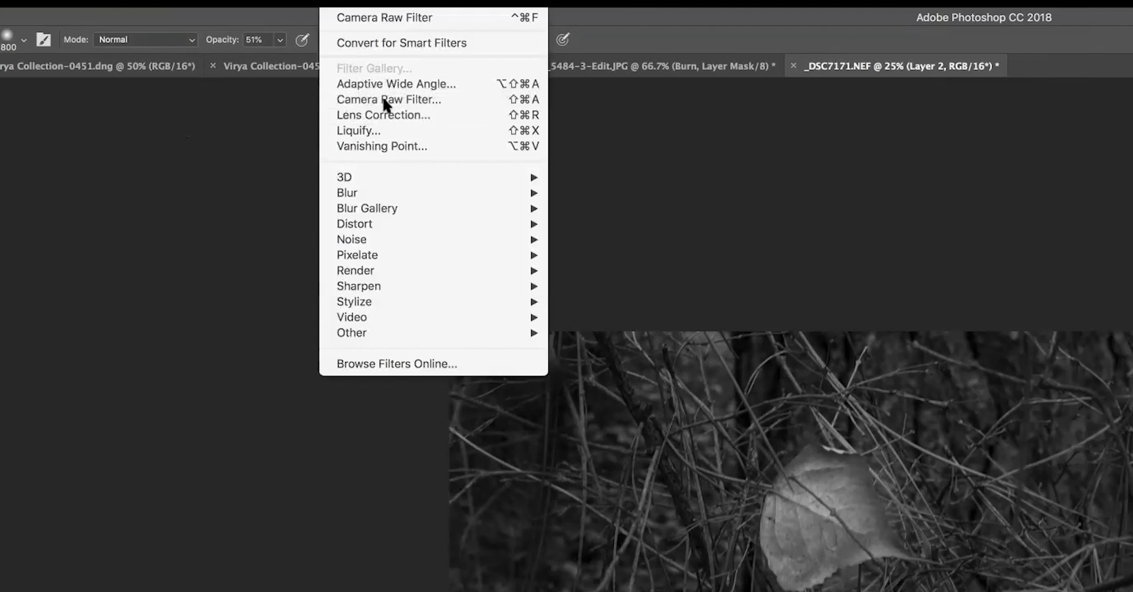
{"action": "left_click", "coordinate": [242, 51]}
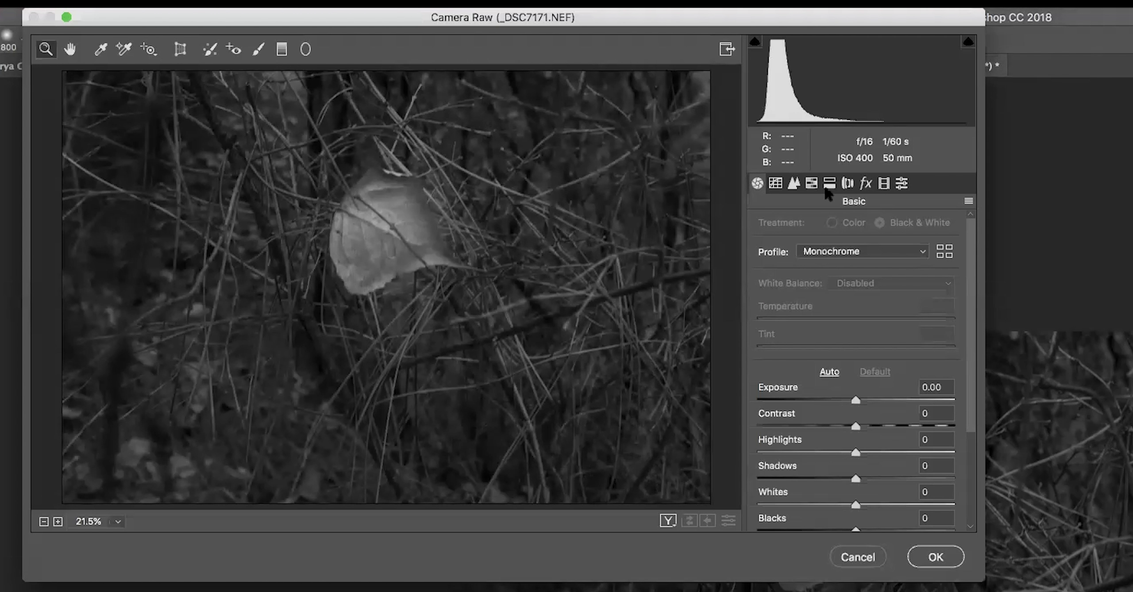
{"action": "scroll", "coordinate": [870, 441], "scroll_direction": "down", "scroll_amount": 5}
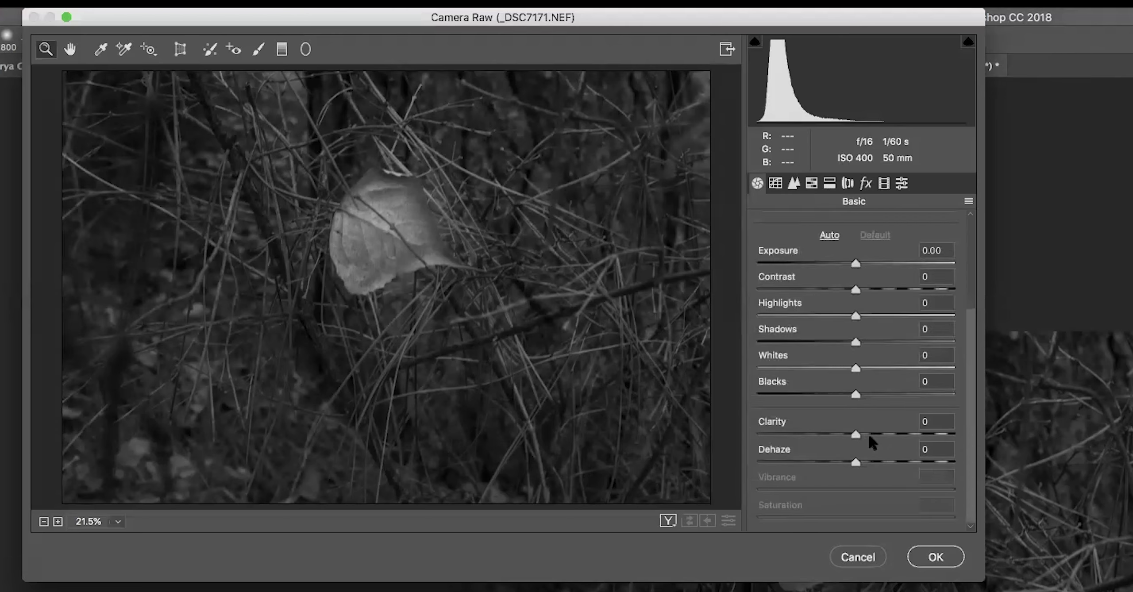
{"action": "left_click_drag", "start_coordinate": [857, 435], "coordinate": [878, 435]}
{"action": "left_click", "coordinate": [904, 435]}
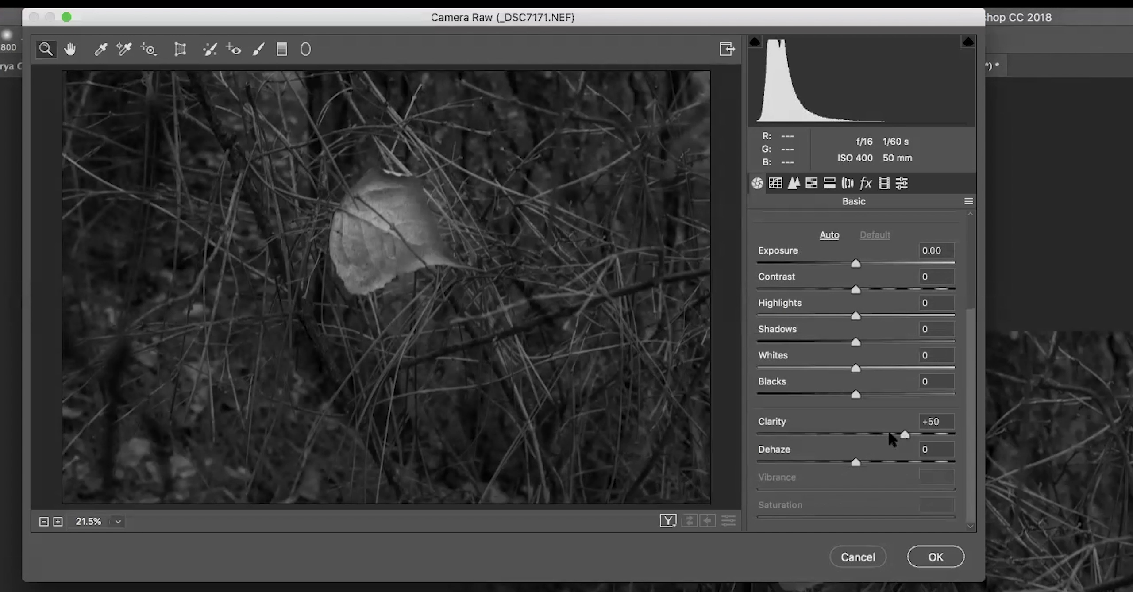
{"action": "left_click", "coordinate": [888, 435]}
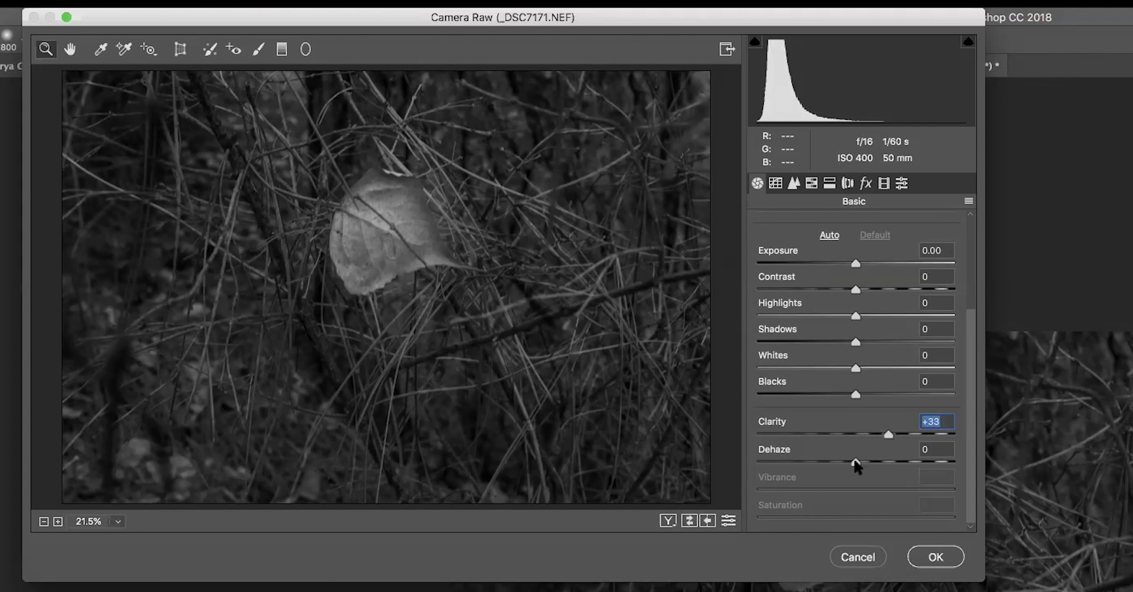
Set Dehaze to +62, Whites to +44 and Highlights to +51, and apply the Camera Raw adjustments to the merged layer
{"action": "left_click_drag", "start_coordinate": [855, 461], "coordinate": [916, 463]}
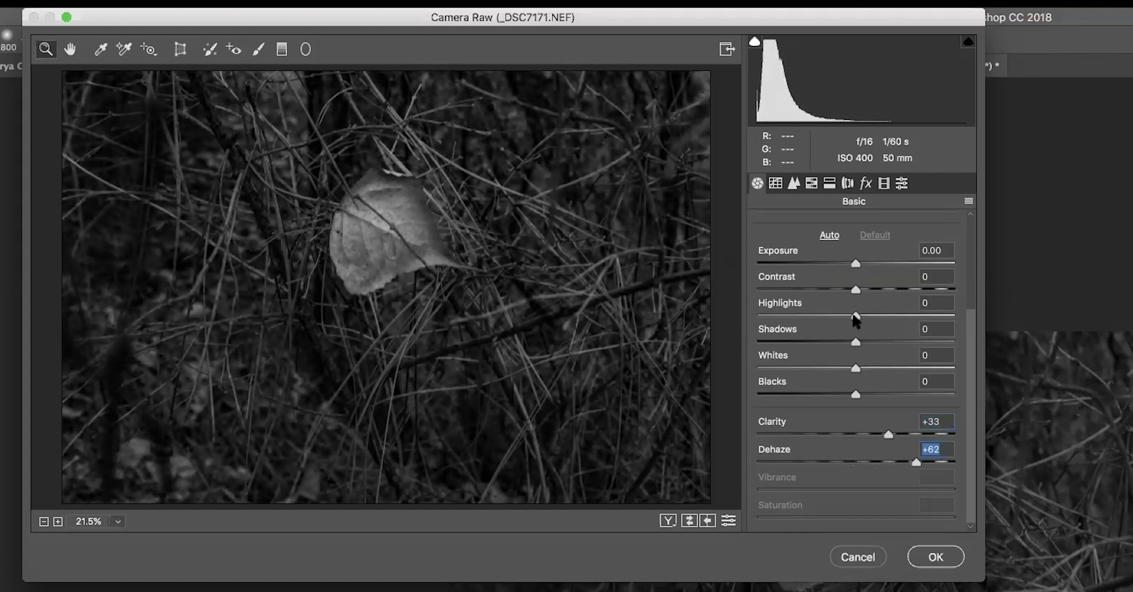
{"action": "left_click_drag", "start_coordinate": [855, 367], "coordinate": [899, 370]}
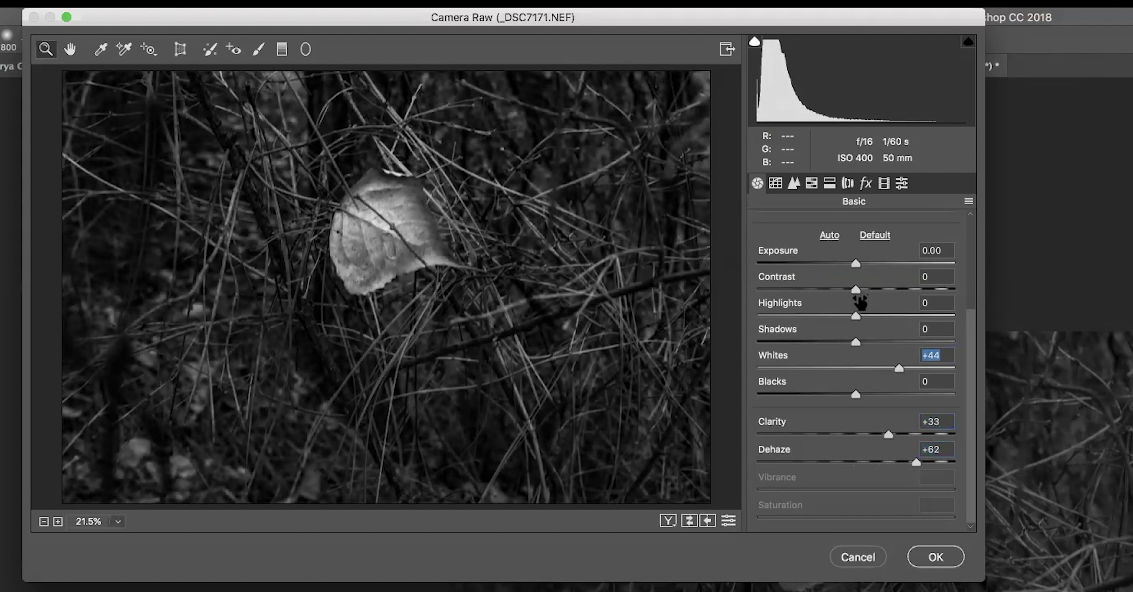
{"action": "left_click_drag", "start_coordinate": [867, 313], "coordinate": [903, 315]}
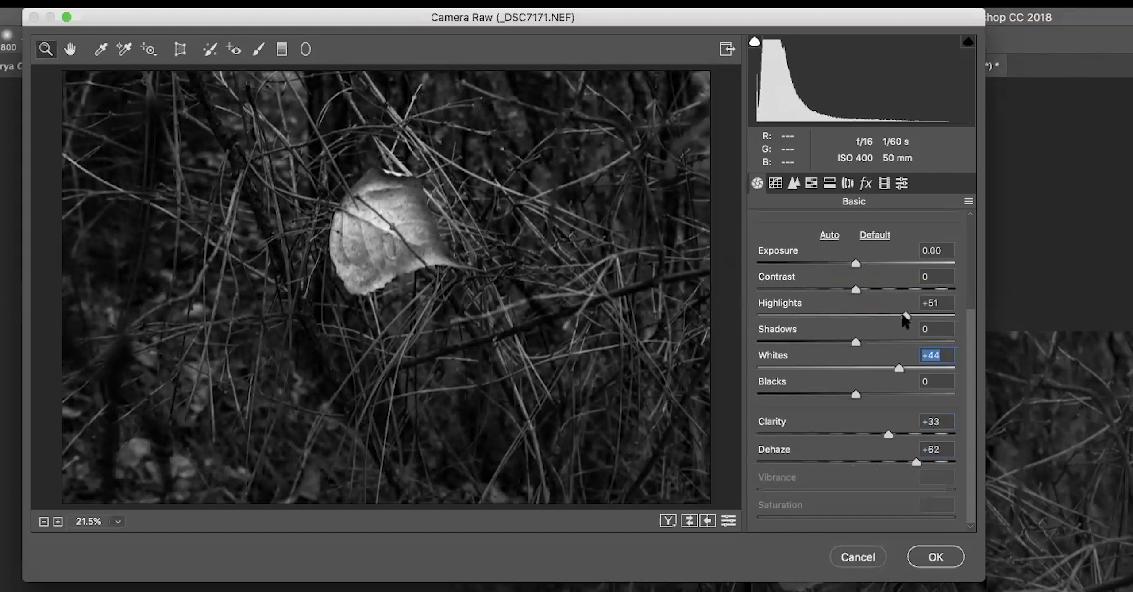
{"action": "left_click", "coordinate": [936, 556]}
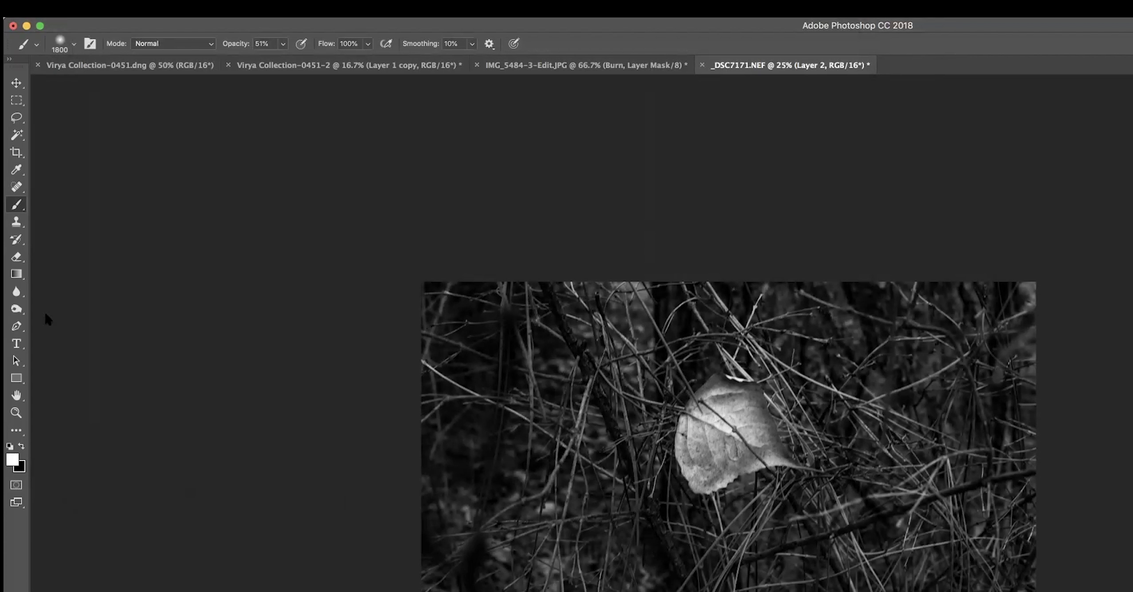
Switch to the Dodge tool and duplicate the filtered Layer 2 within the same document, keeping the suggested name
{"action": "left_click", "coordinate": [16, 310]}
{"action": "right_click", "coordinate": [16, 311]}
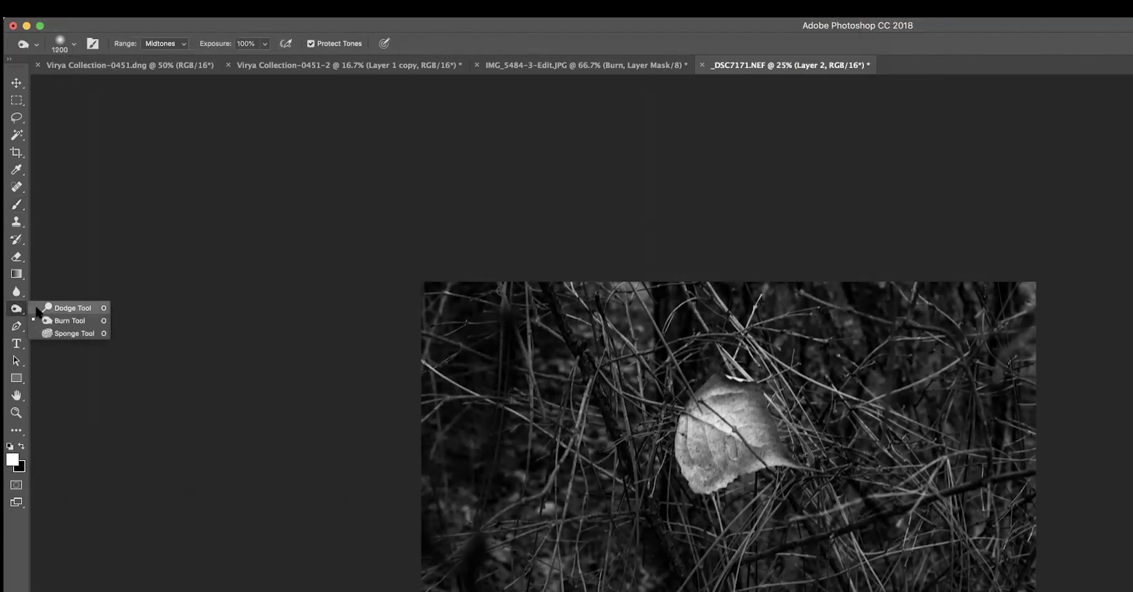
{"action": "left_click", "coordinate": [62, 309]}
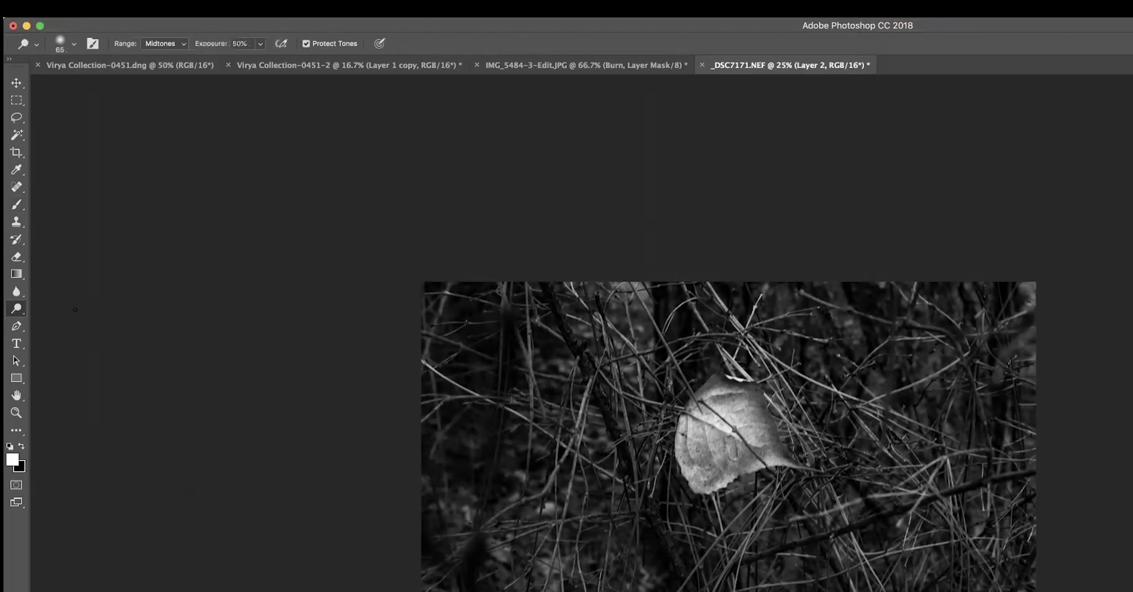
{"action": "left_click", "coordinate": [218, 7]}
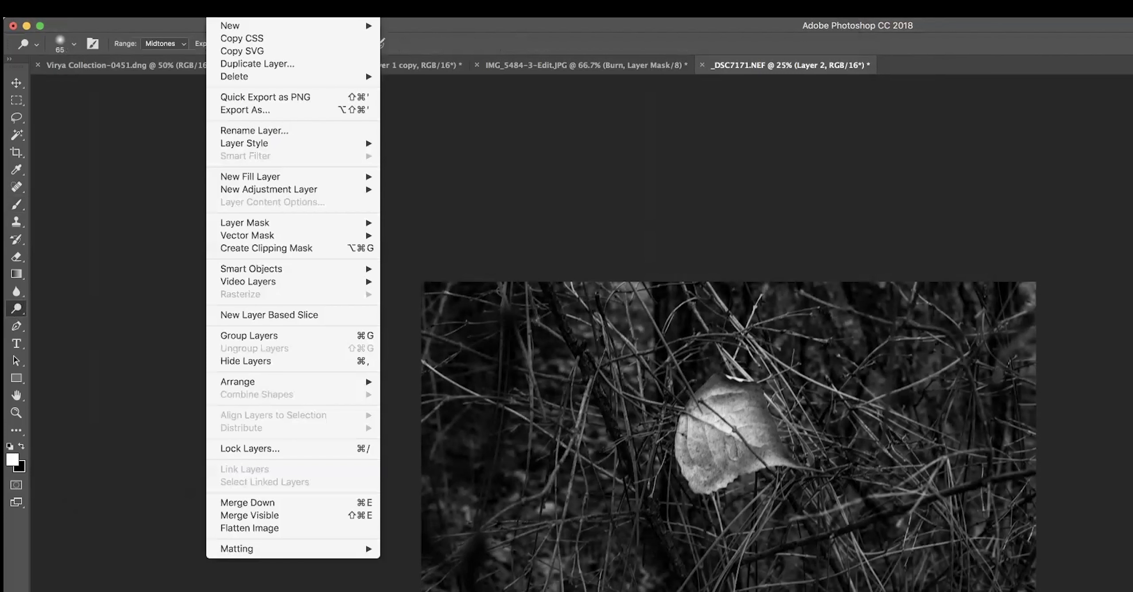
{"action": "left_click", "coordinate": [238, 65]}
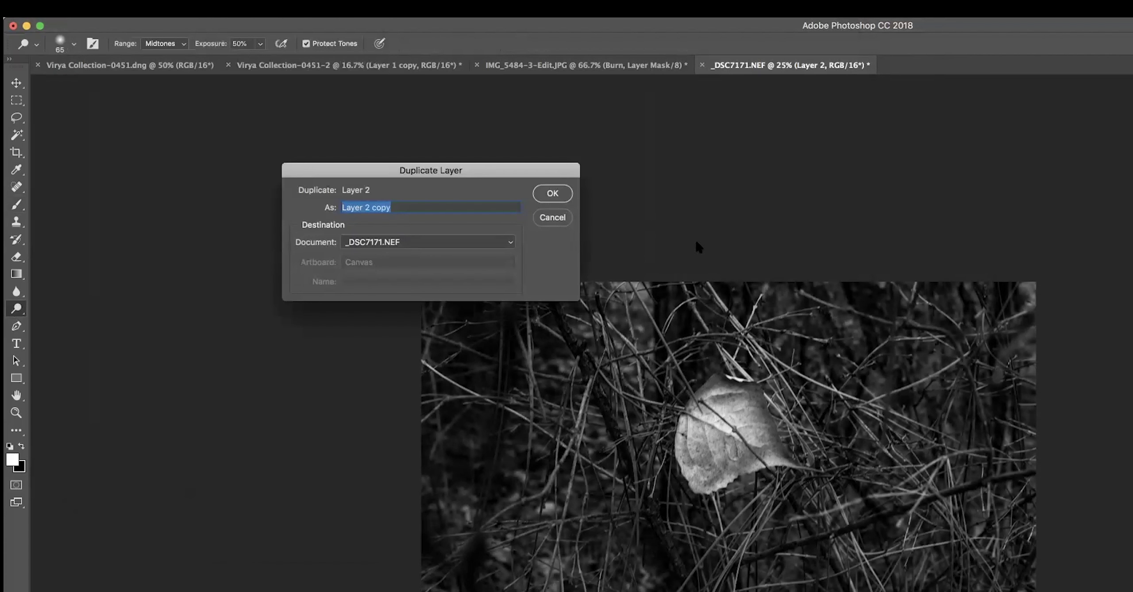
{"action": "left_click", "coordinate": [548, 195]}
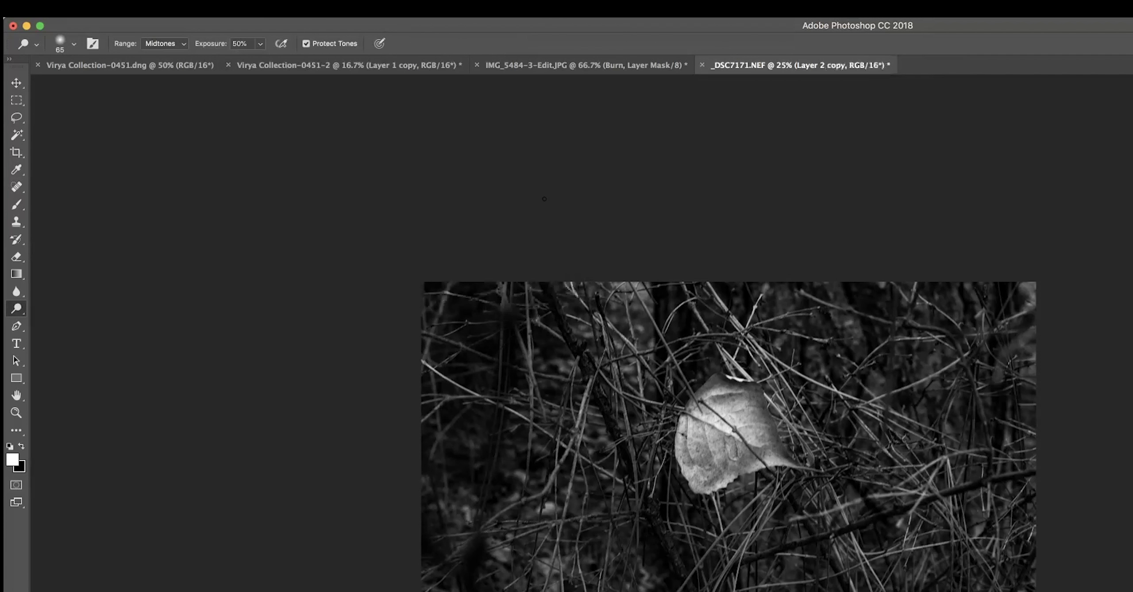
Set the Dodge tool's exposure to 18% and enlarge its brush to 1000
{"action": "left_click", "coordinate": [258, 45]}
{"action": "left_click", "coordinate": [237, 59]}
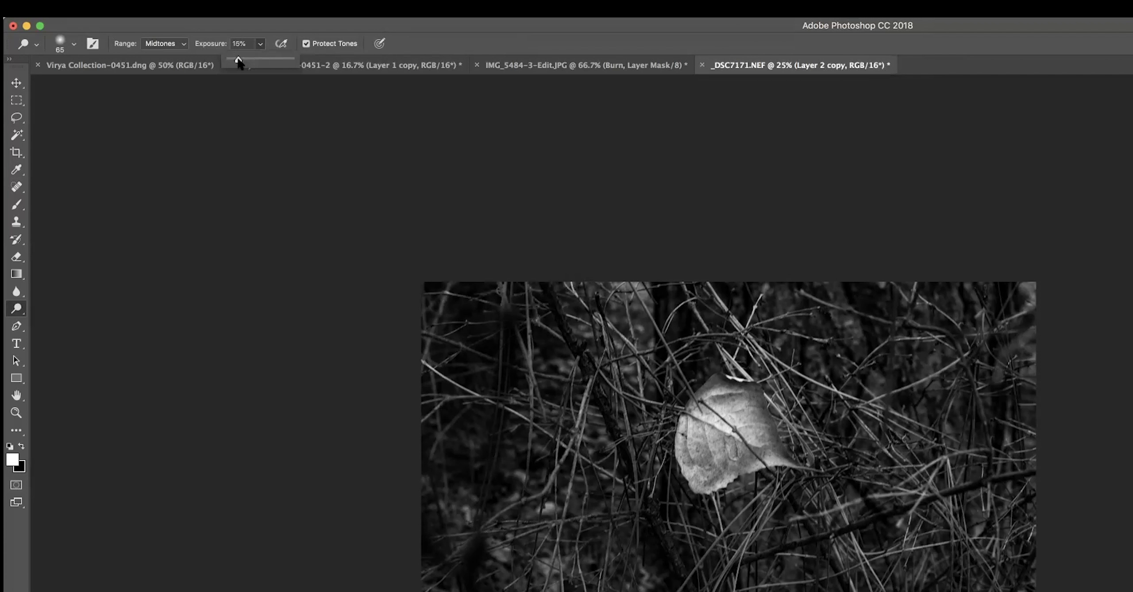
{"action": "left_click_drag", "start_coordinate": [237, 58], "coordinate": [240, 59]}
{"action": "key", "text": "bracketright"}
{"action": "key", "text": "bracketright"}
{"action": "key", "text": "bracketright"}
{"action": "key", "text": "bracketright"}
{"action": "key", "text": "bracketright"}
{"action": "key", "text": "bracketright"}
{"action": "key", "text": "bracketright"}
{"action": "key", "text": "bracketright"}
{"action": "key", "text": "bracketright"}
{"action": "key", "text": "bracketright"}
{"action": "key", "text": "bracketright"}
{"action": "key", "text": "bracketright"}
{"action": "key", "text": "bracketright"}
{"action": "key", "text": "bracketright"}
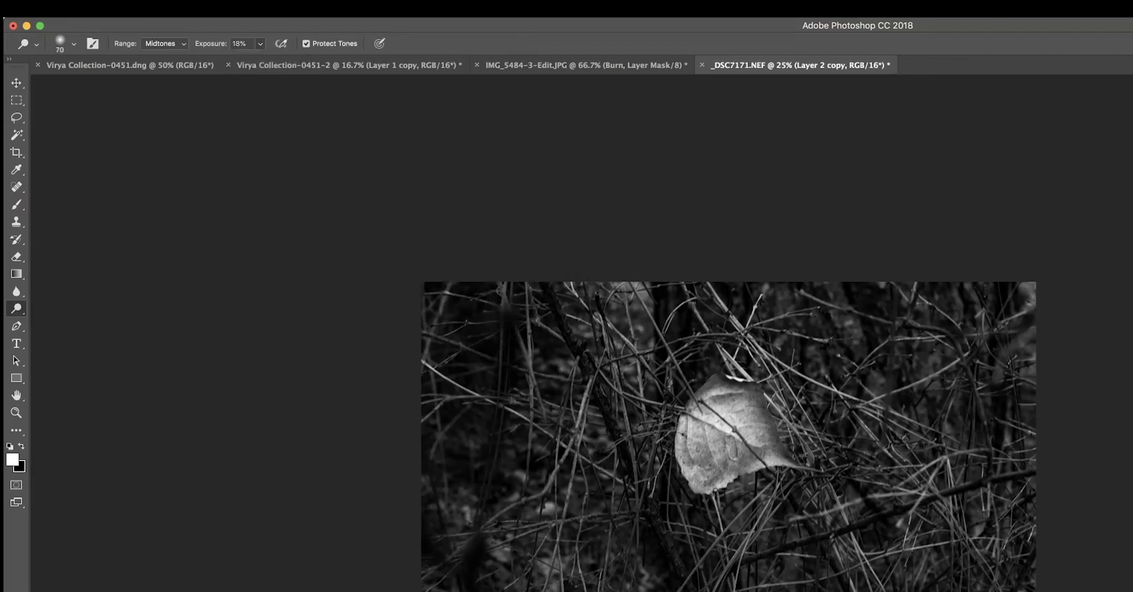
{"action": "key", "text": "bracketright"}
{"action": "key", "text": "bracketright"}
{"action": "key", "text": "bracketright"}
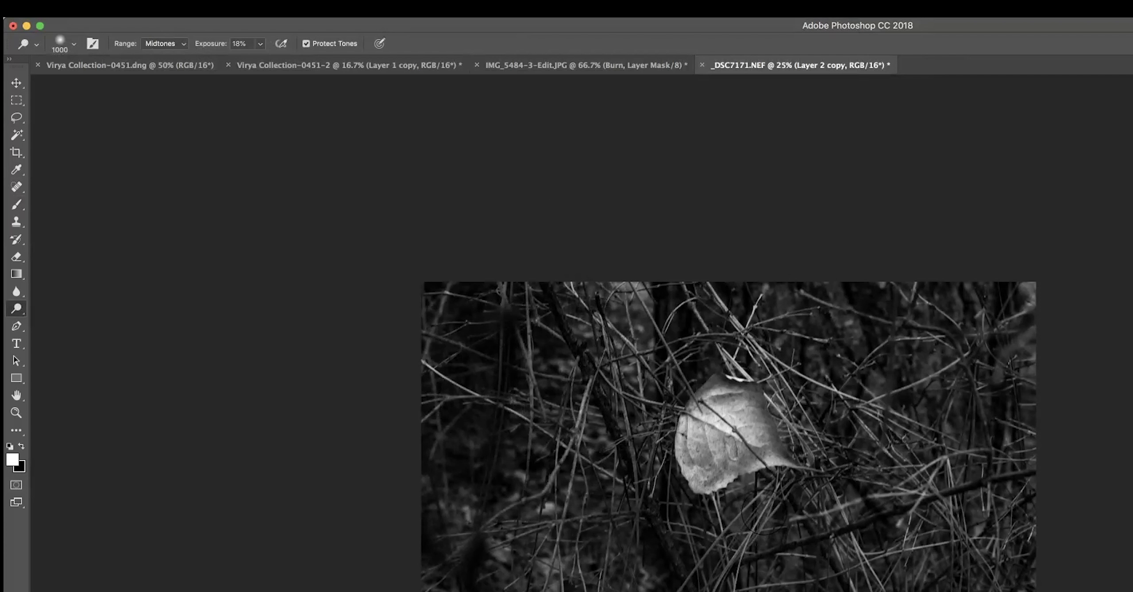